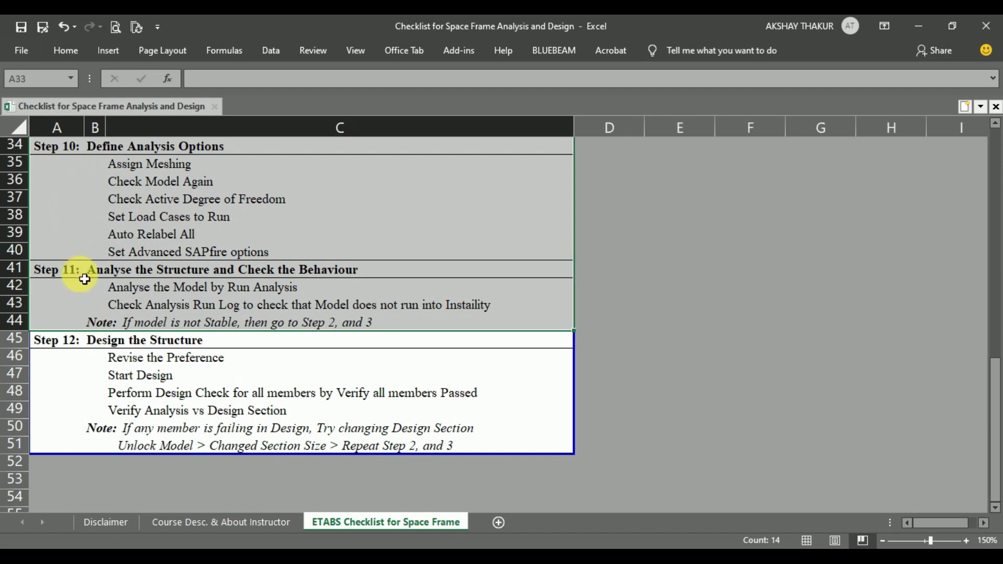
Highlight the "Step 10: Define Analysis Options" heading row in the checklist and switch to ETABS
left_click(58, 149)
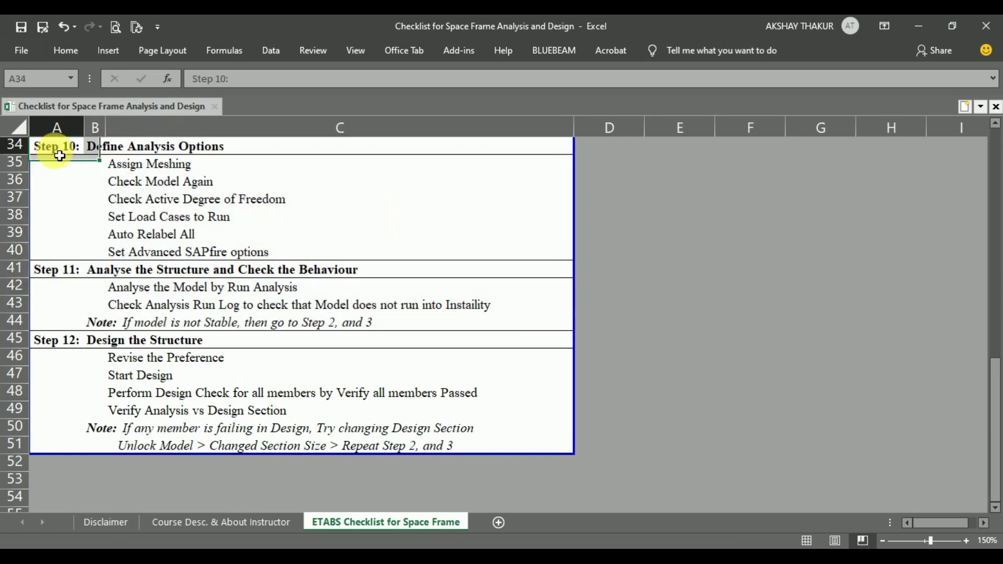
left_click_drag(67, 145, 131, 148)
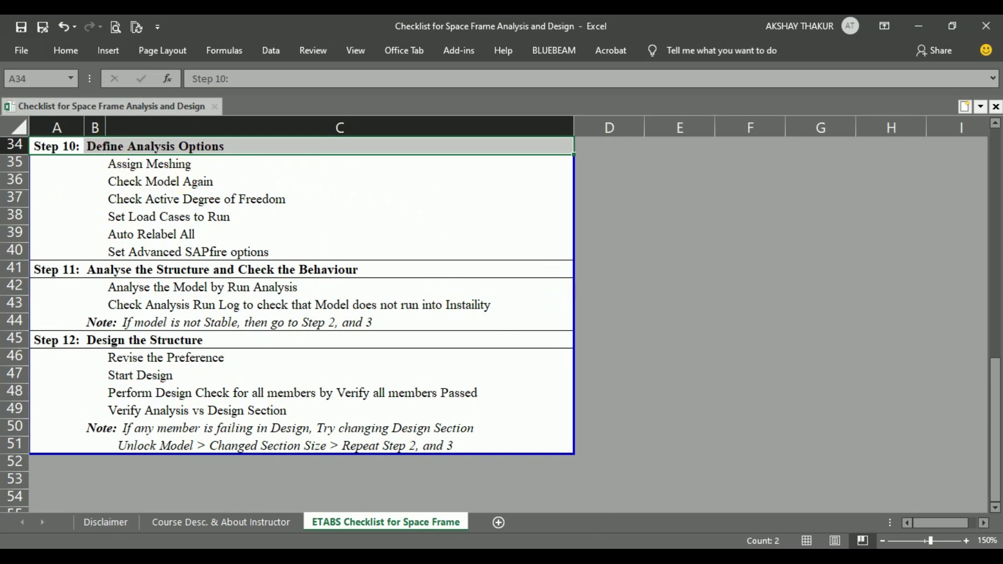
key("alt+Tab")
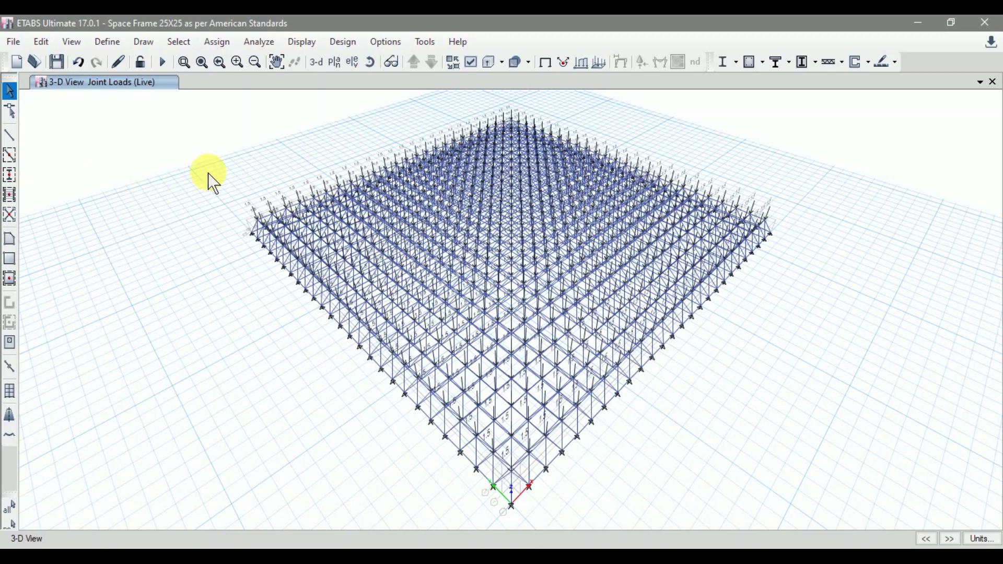
Clear the joint load display and assign auto meshing at intermediate joints and at intersections with other frames and area edges to all frames
left_click(547, 67)
left_click(218, 43)
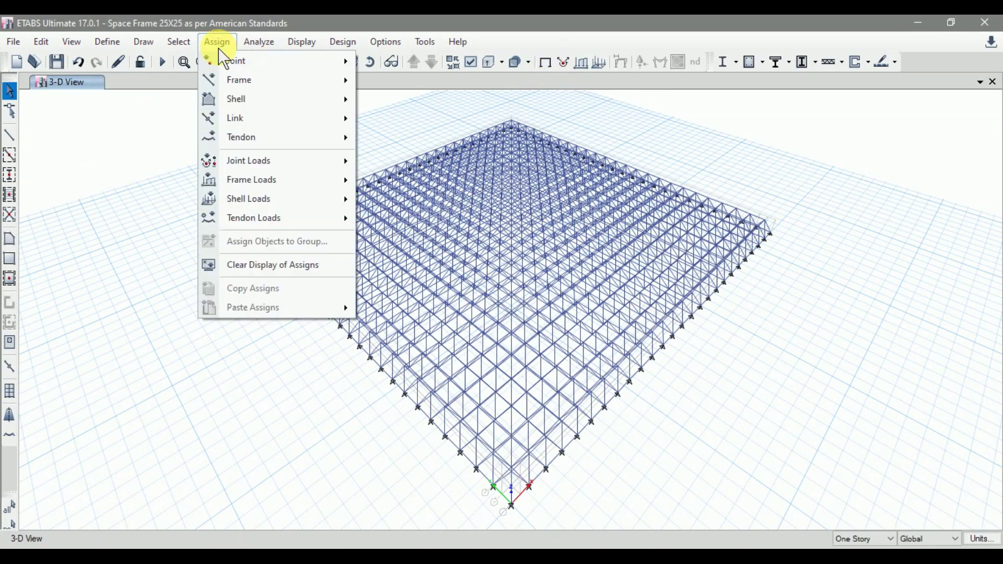
mouse_move(232, 83)
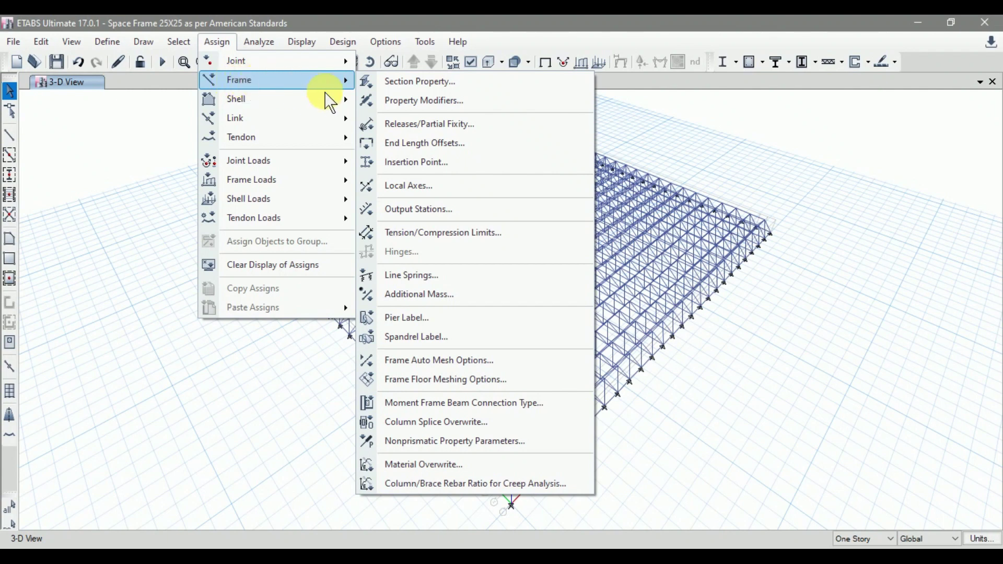
left_click(442, 358)
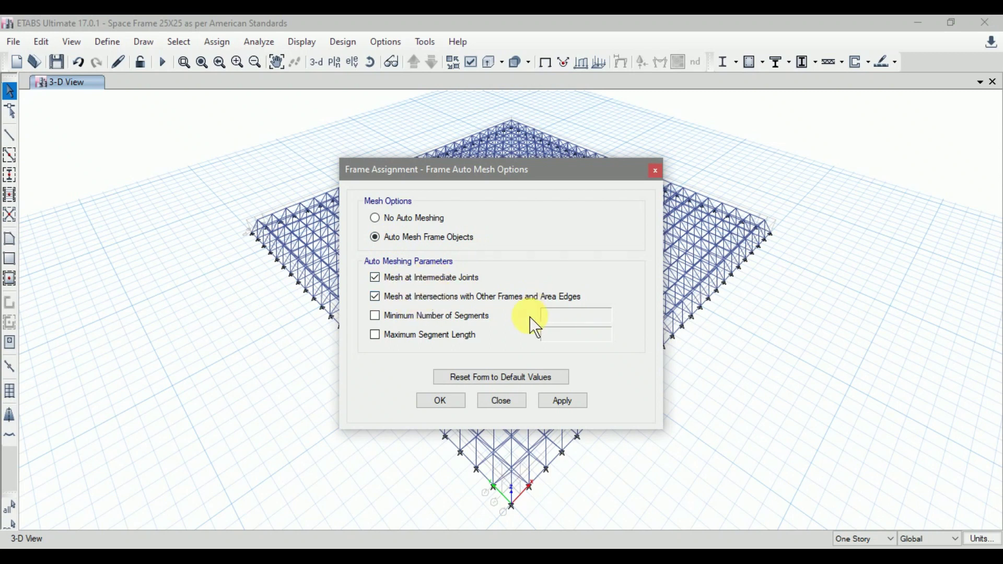
left_click_drag(191, 94, 911, 533)
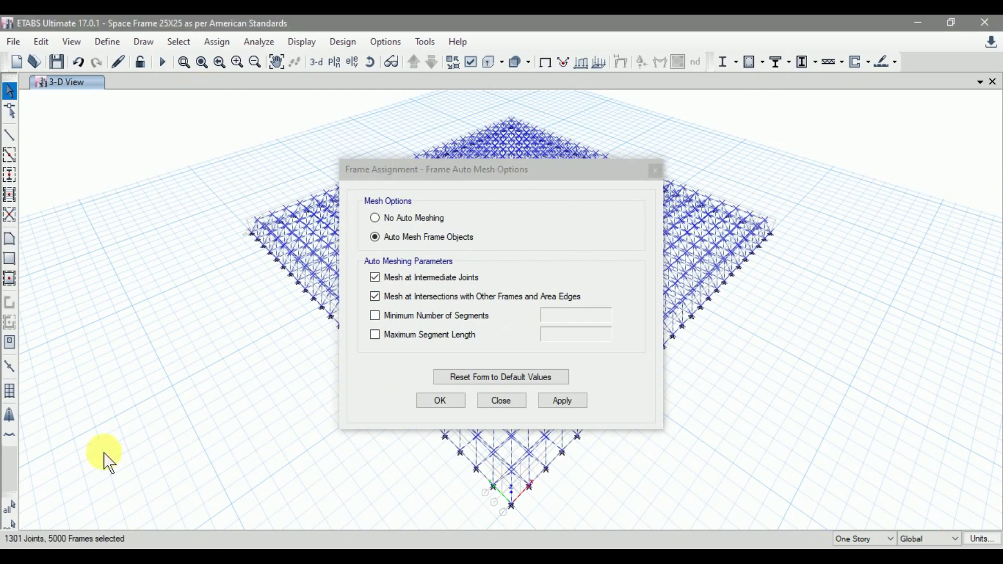
left_click(575, 401)
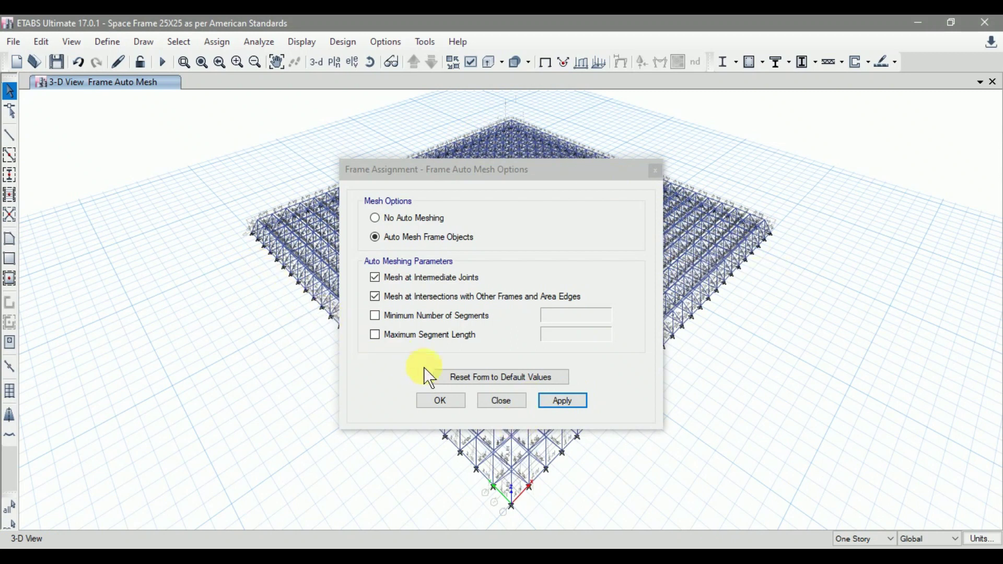
left_click(437, 402)
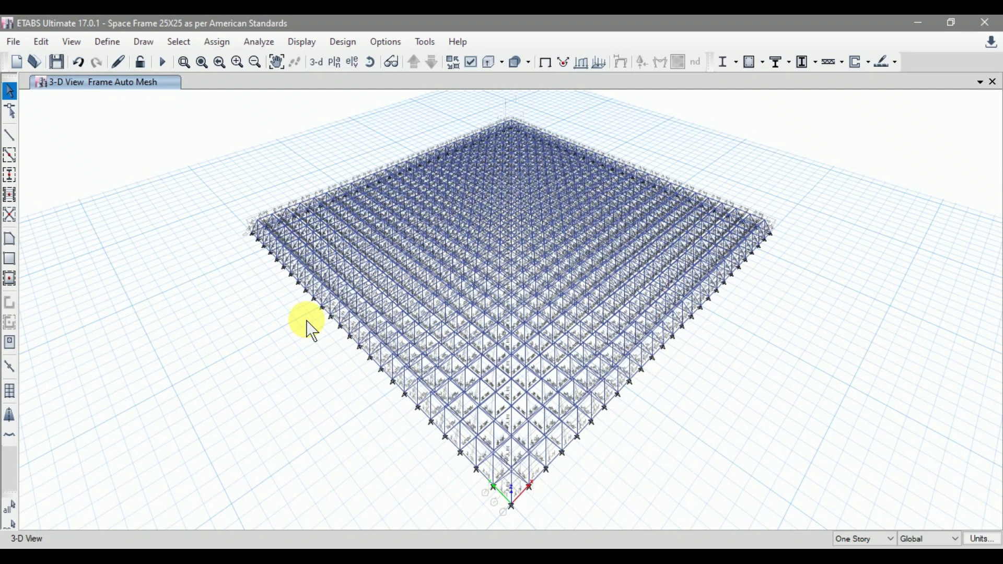
Check the model with a 1 mm tolerance, including meshing for all stories and trimming or extending frames to fix problems, and dismiss the report
left_click(258, 42)
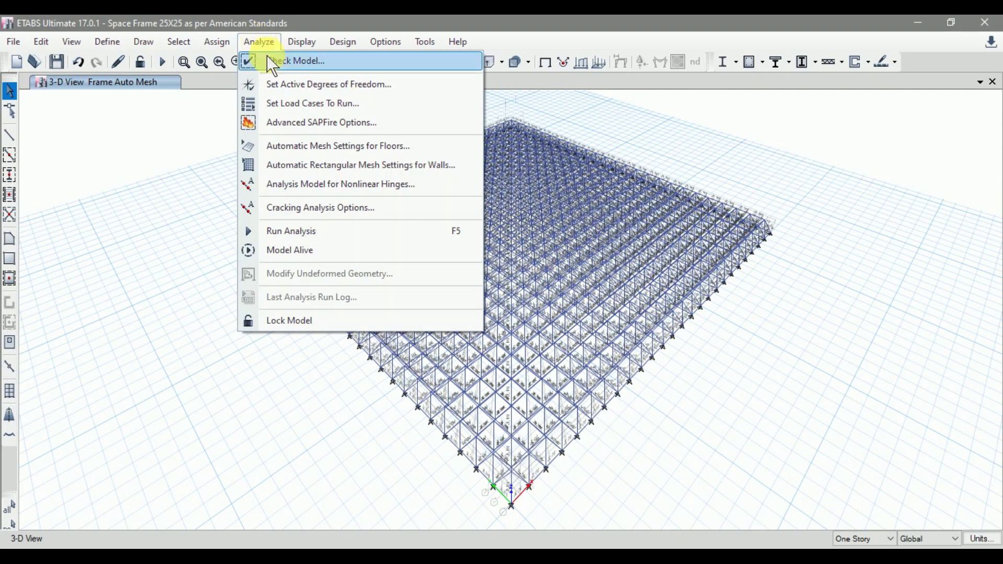
left_click(273, 64)
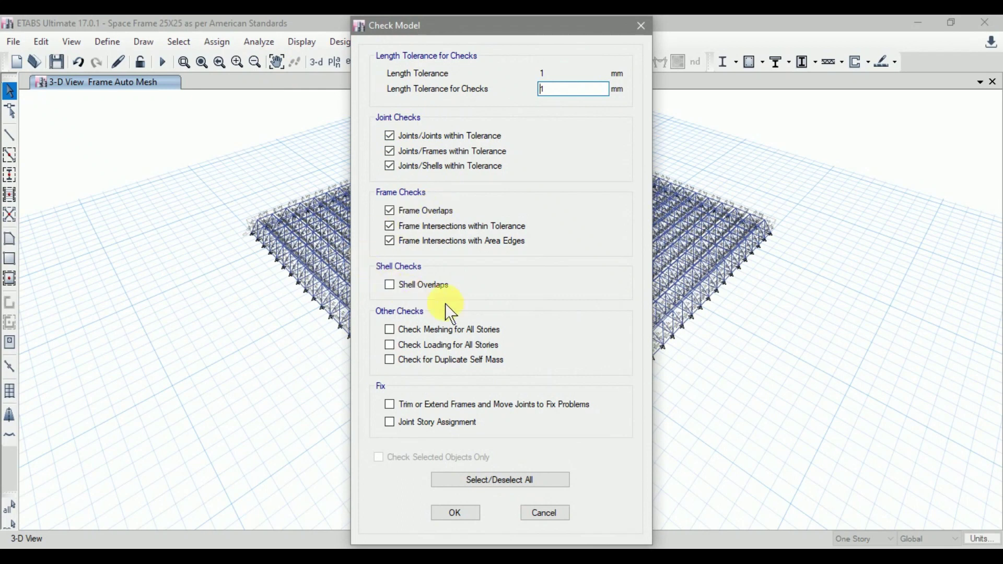
left_click(471, 332)
left_click(389, 405)
left_click(455, 513)
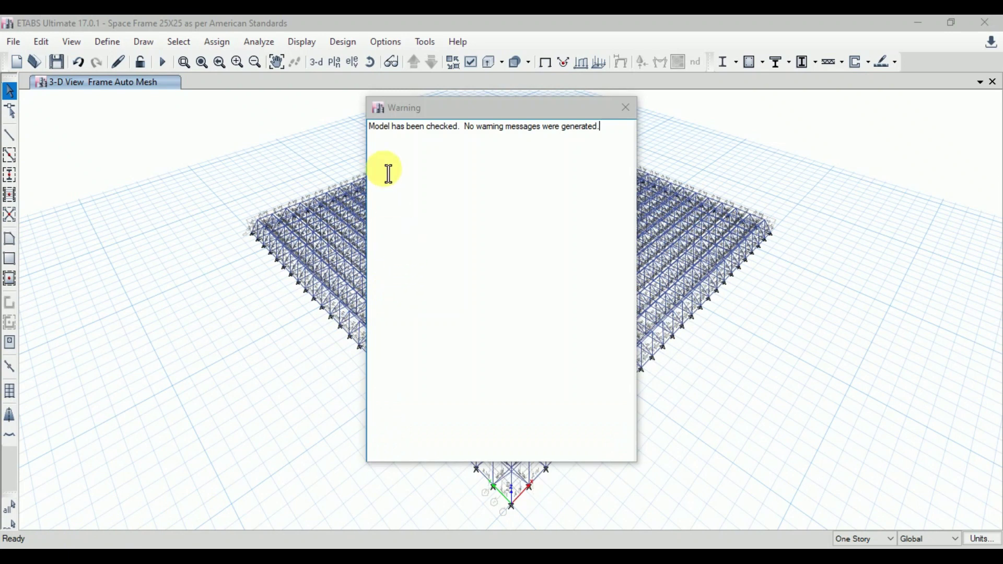
left_click_drag(376, 129, 358, 139)
left_click(612, 147)
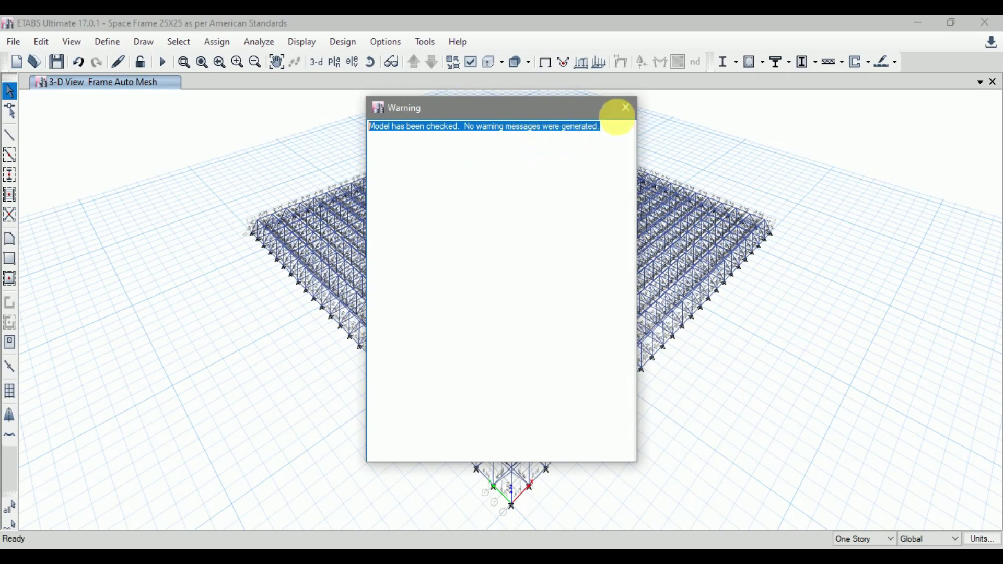
left_click(627, 108)
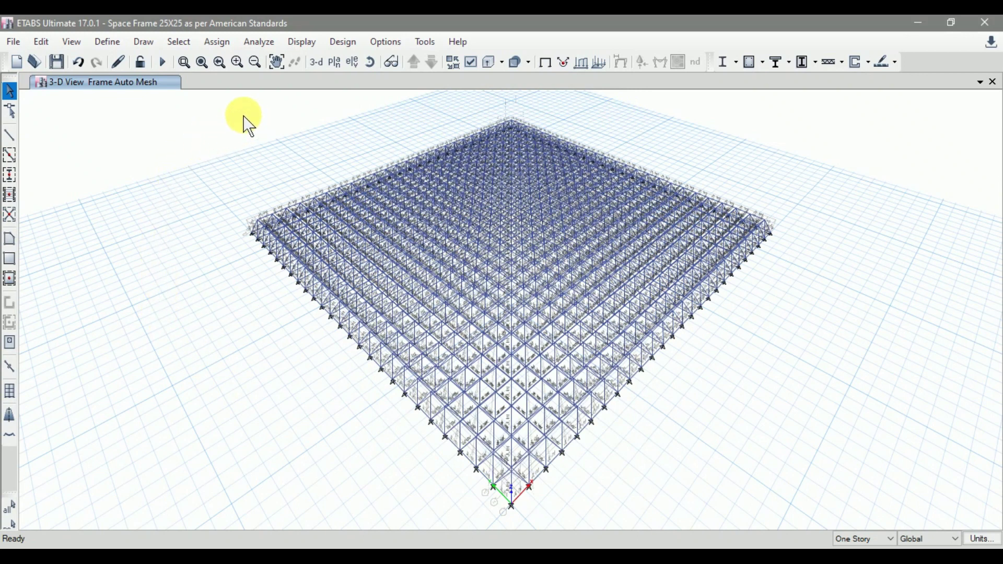
Accept Full 3D as the building's active degrees of freedom, with UX, UY, UZ, RX, RY and RZ enabled
left_click(243, 45)
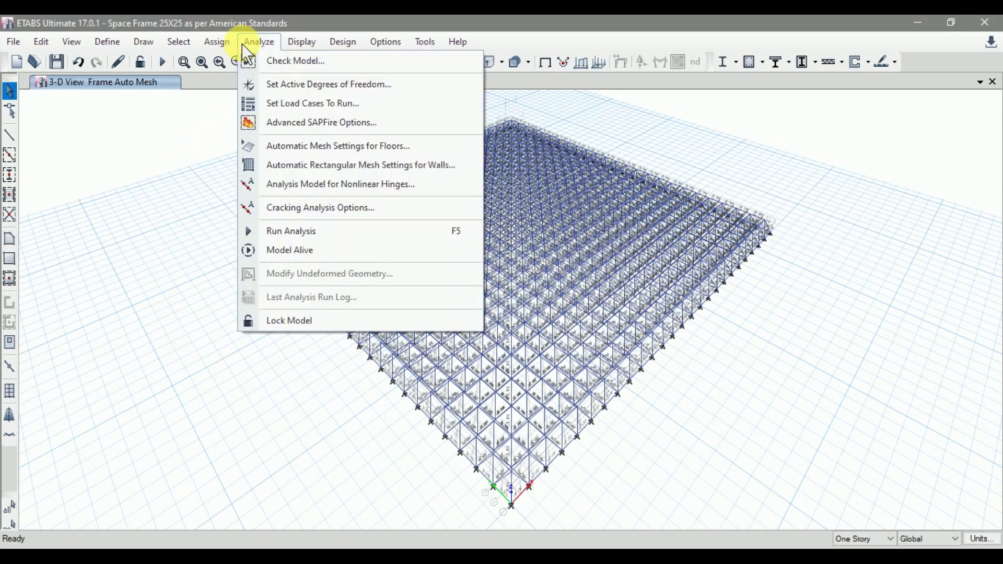
left_click(272, 82)
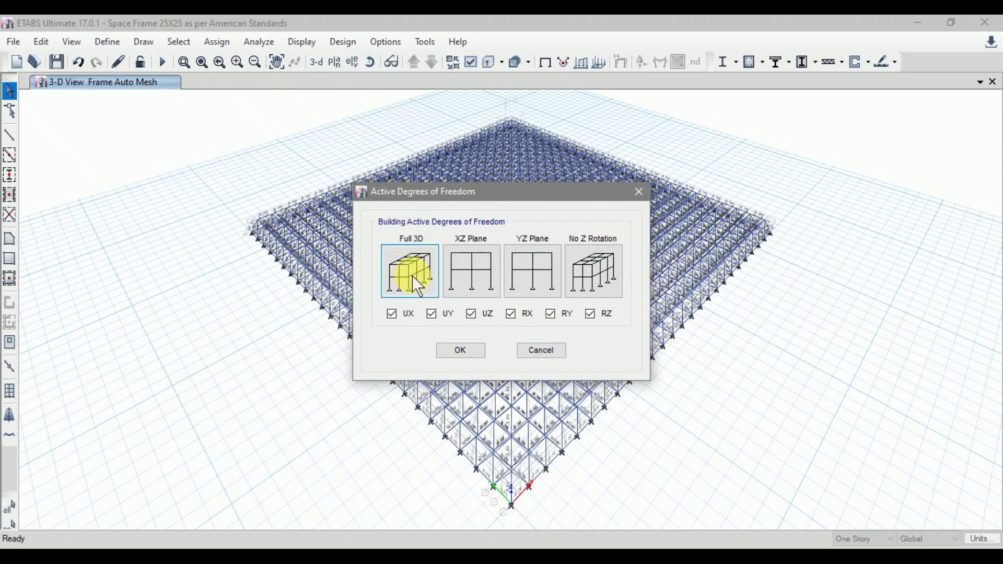
left_click(460, 351)
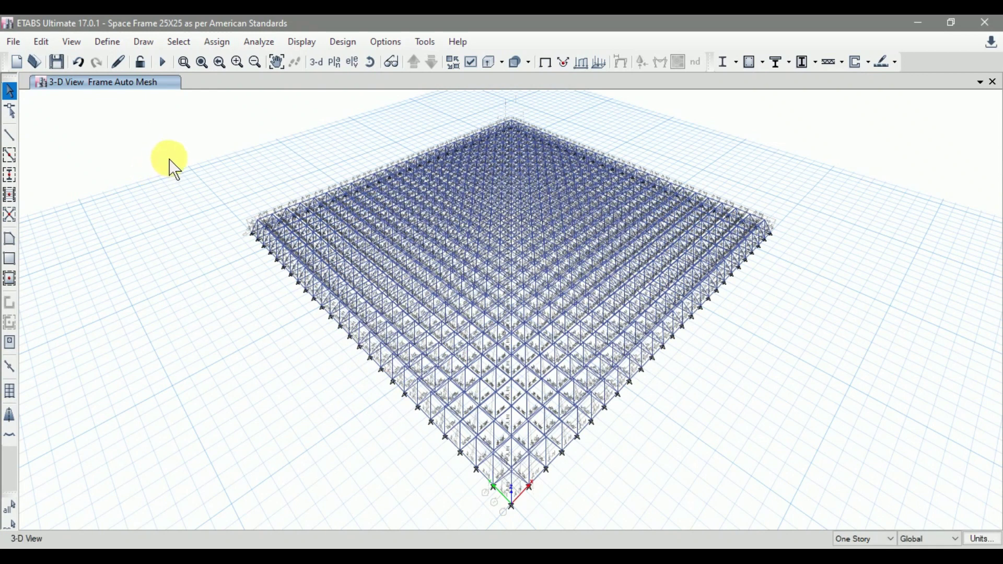
Review the load cases to run, from Modal through ELY, and accept them all with the Run action
left_click(248, 42)
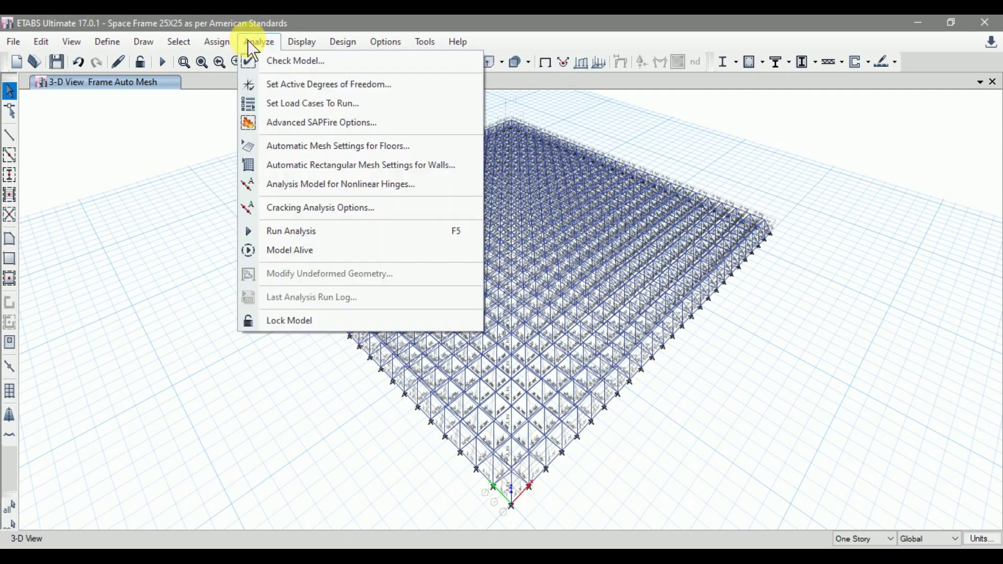
left_click(291, 105)
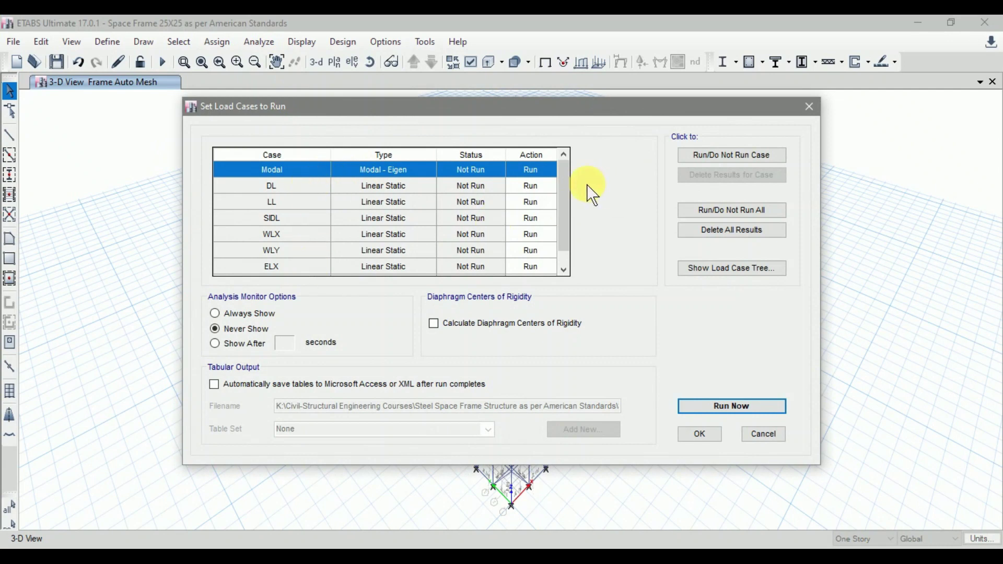
left_click_drag(561, 179, 533, 181)
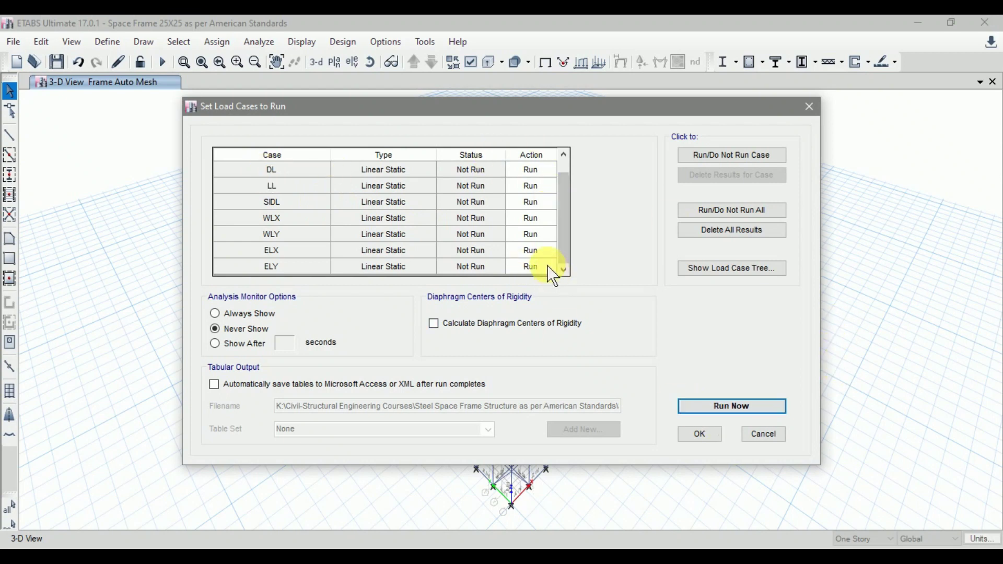
left_click(698, 436)
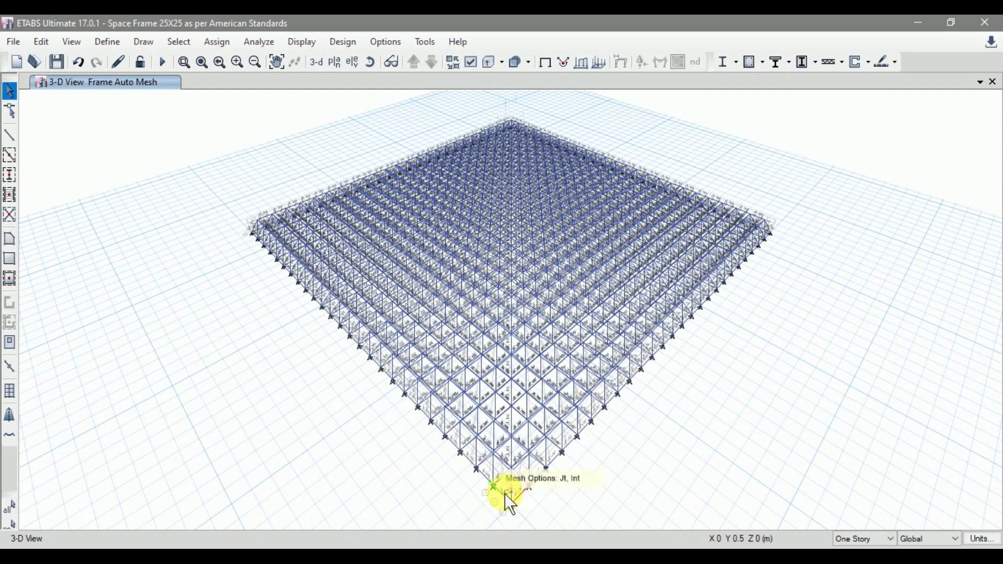
Inspect the labels of the first two edge beams along the X axis from the origin, and restore the full 3-D view
scroll(505, 499, "up", 5)
left_click(632, 493)
right_click(631, 493)
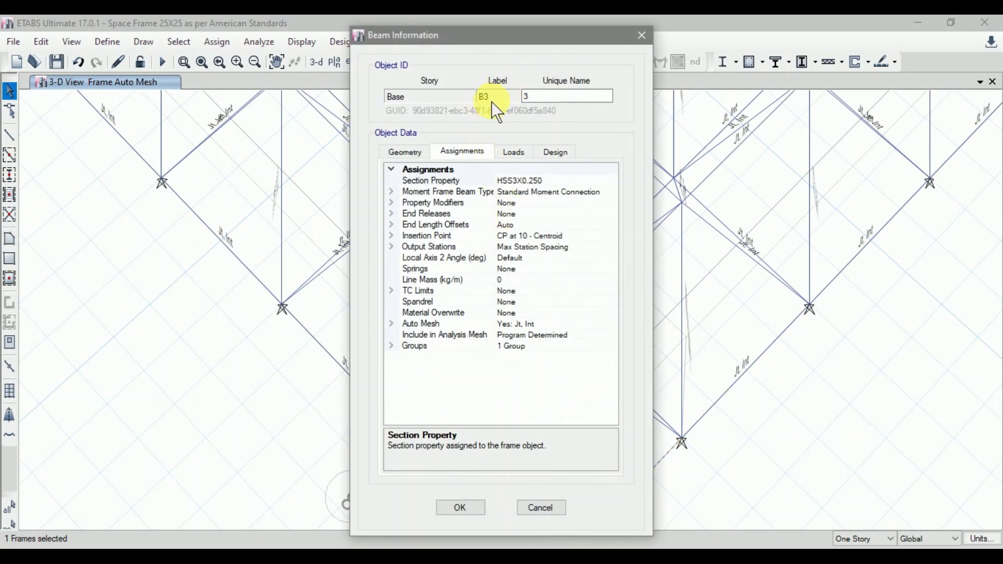
left_click(647, 35)
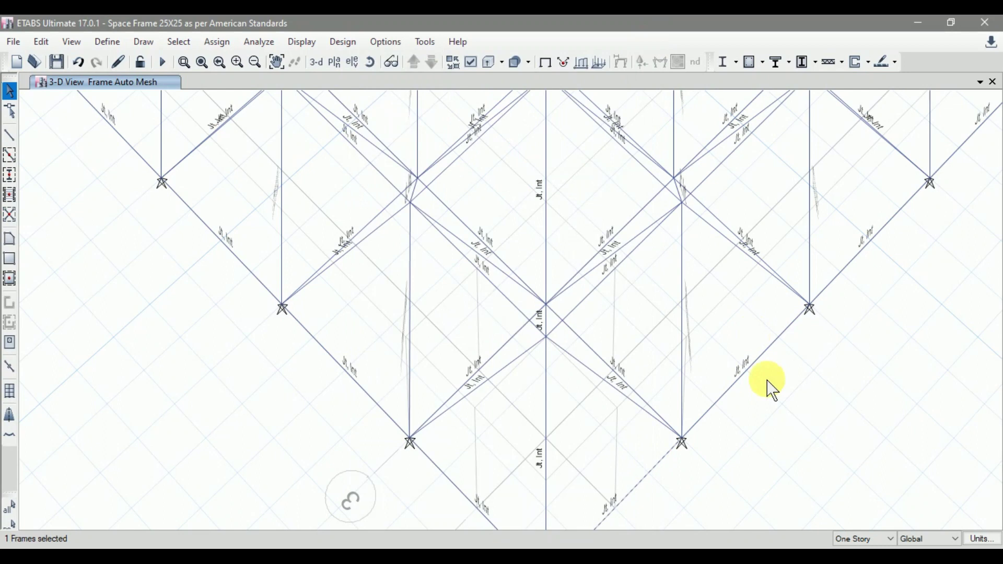
left_click(757, 366)
right_click(757, 365)
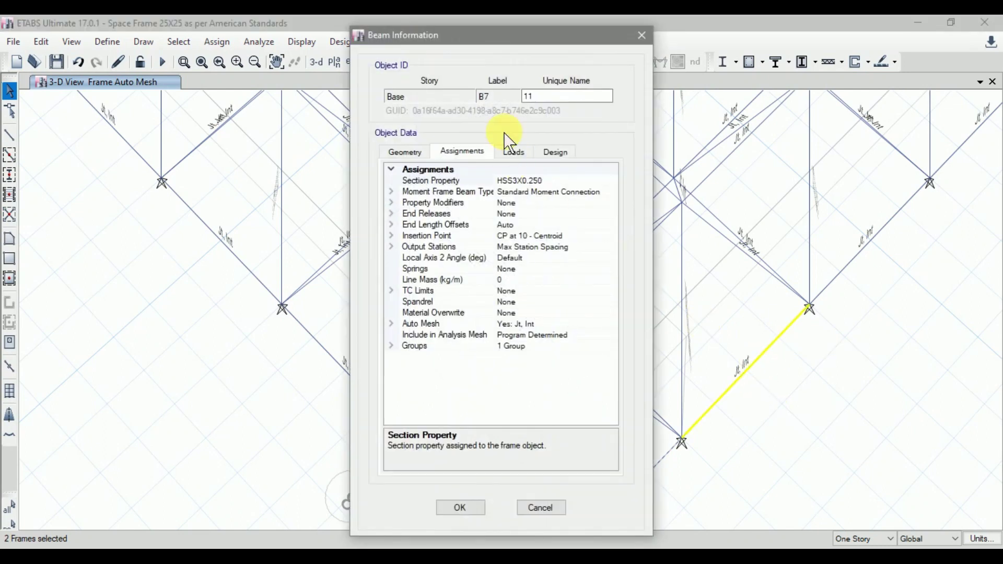
left_click(643, 36)
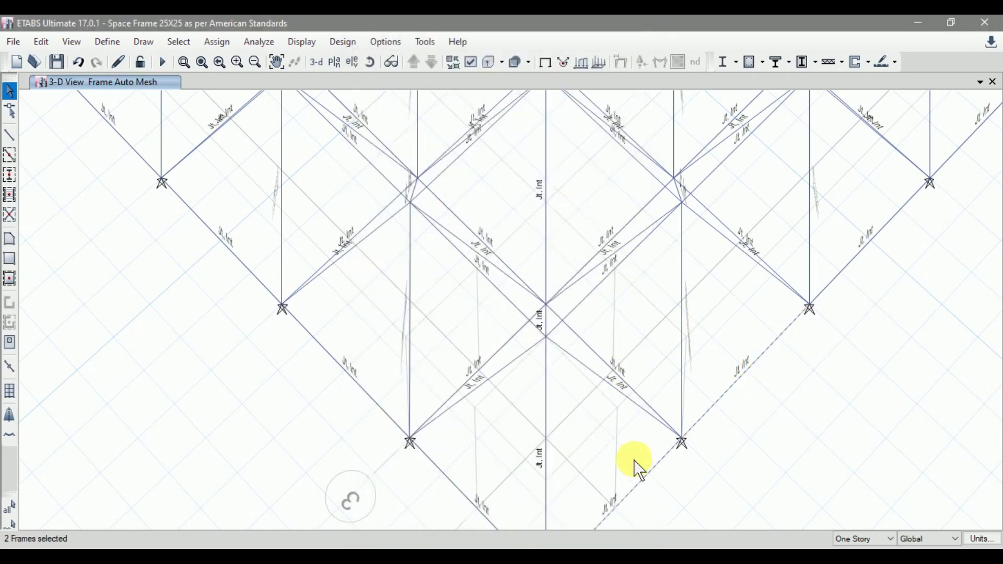
left_click(840, 309)
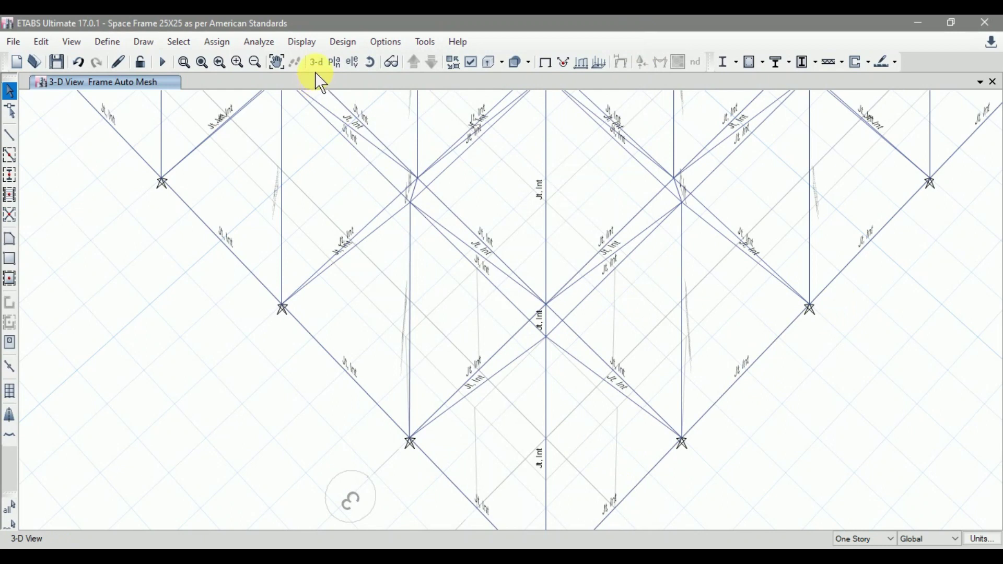
left_click(312, 68)
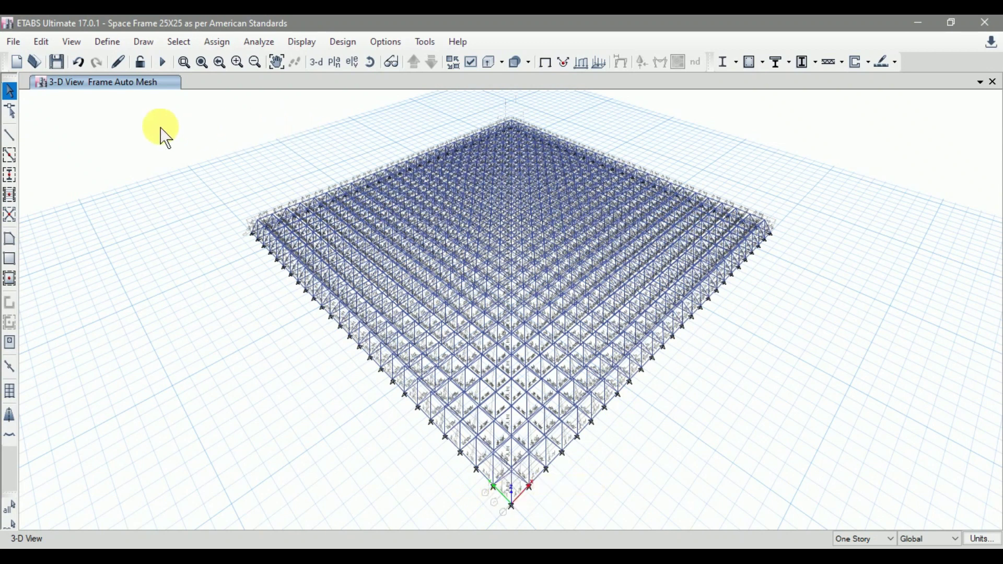
Auto relabel all objects in the model
left_click(42, 42)
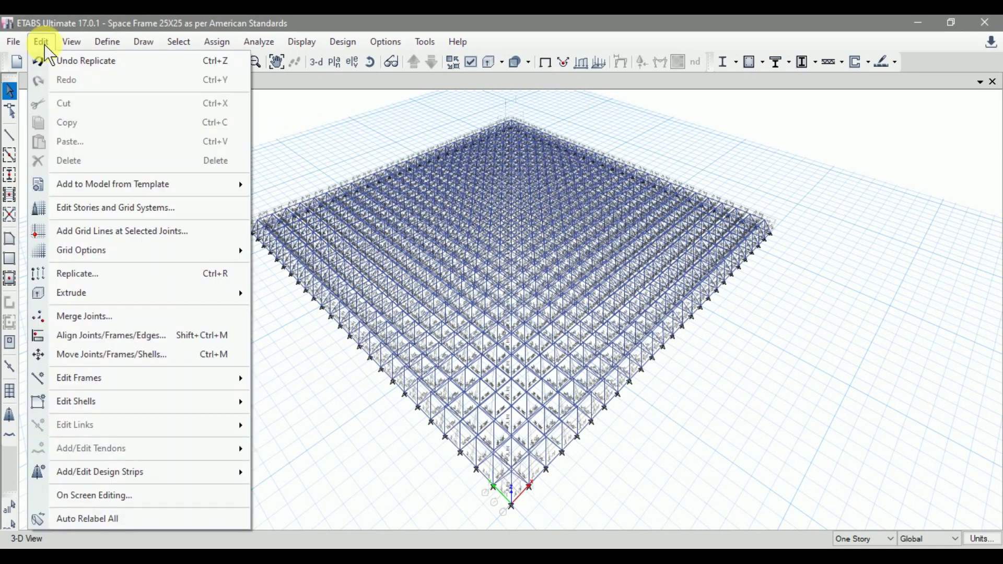
left_click(73, 516)
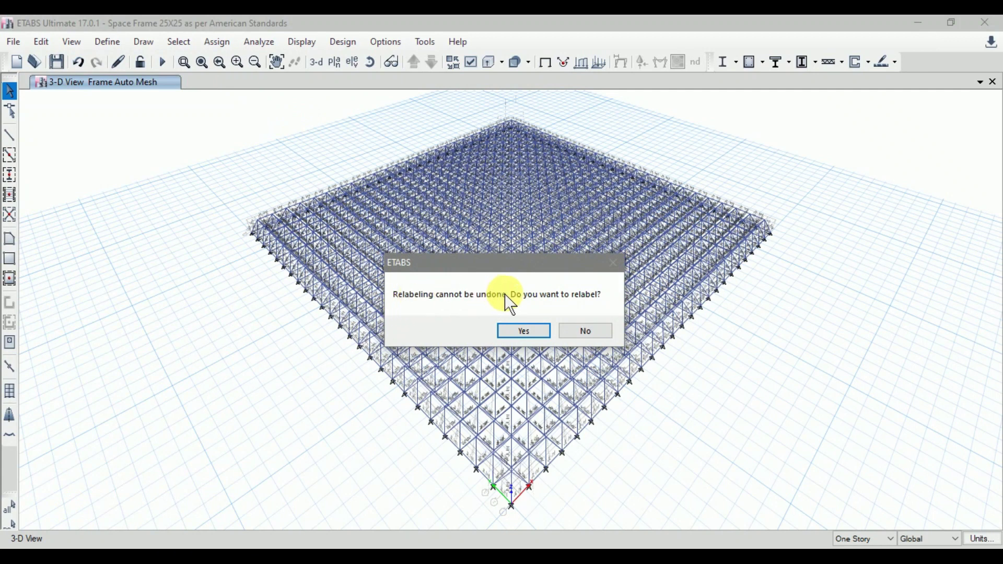
left_click(523, 331)
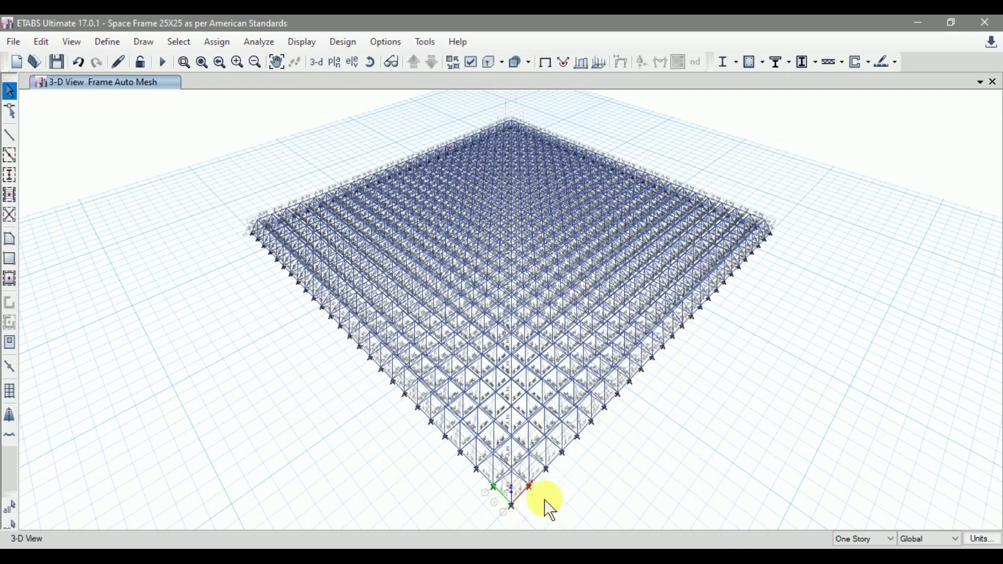
Inspect the new labels of the first four edge beams along the X axis from the origin
scroll(544, 507, "up", 5)
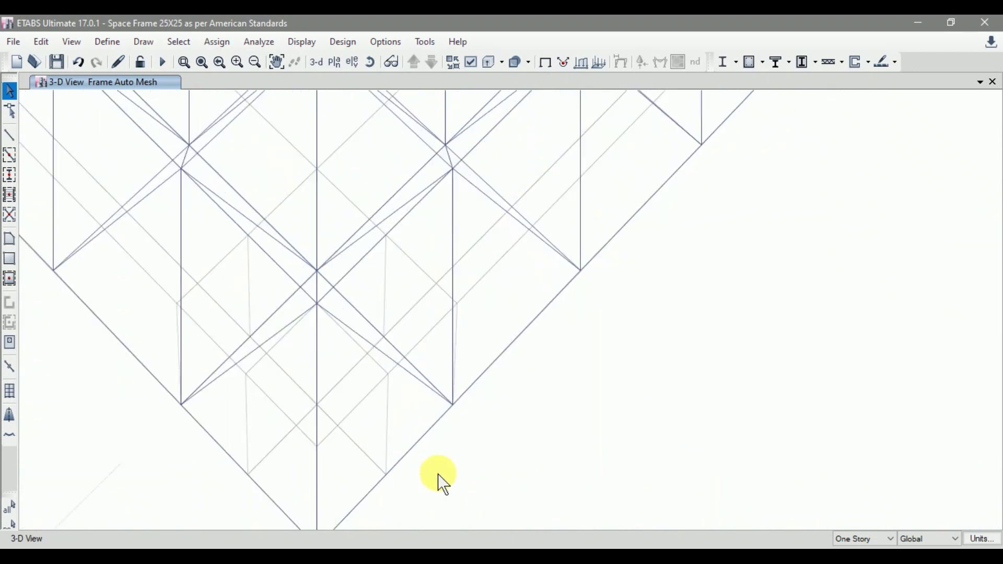
right_click(420, 443)
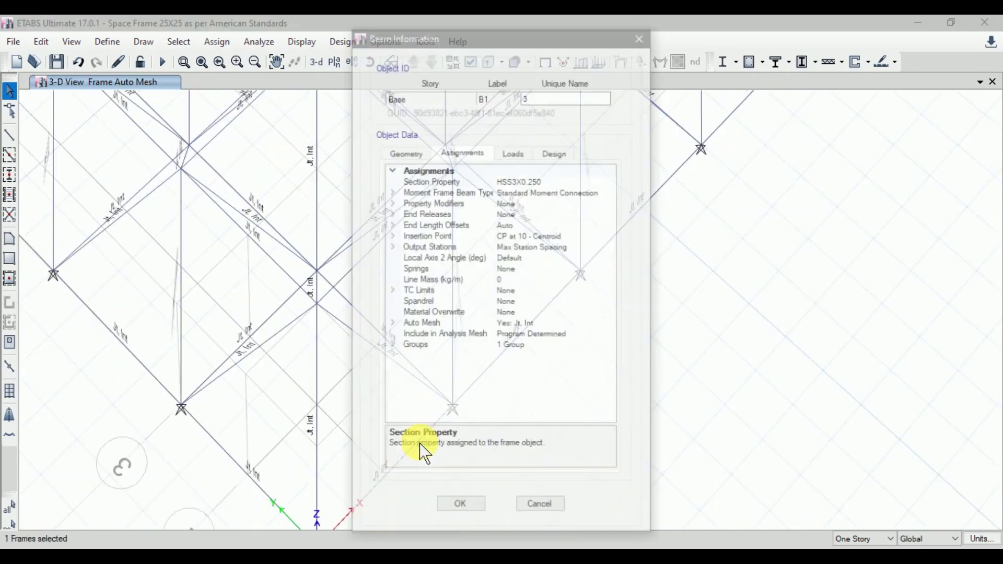
left_click(642, 36)
left_click(499, 360)
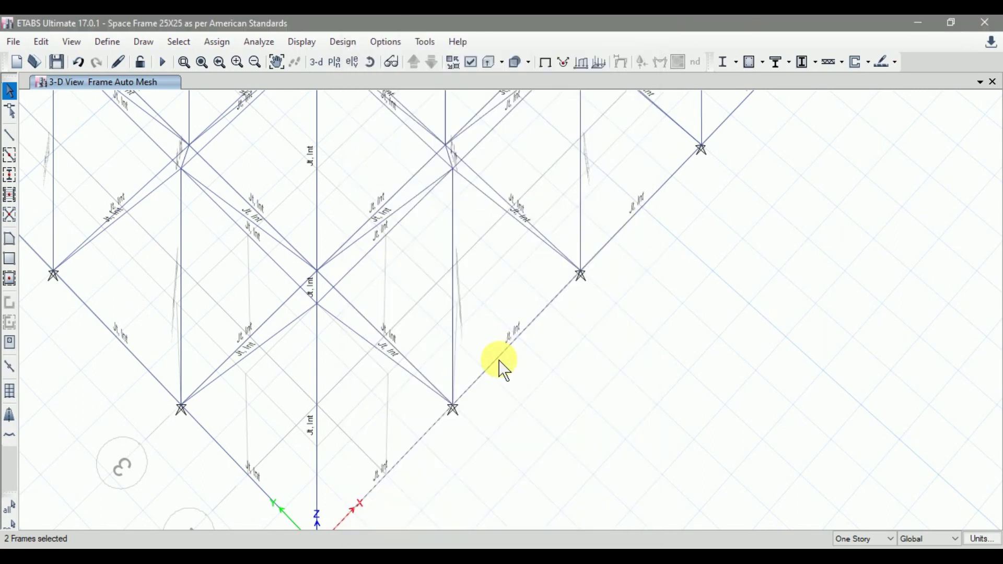
right_click(497, 358)
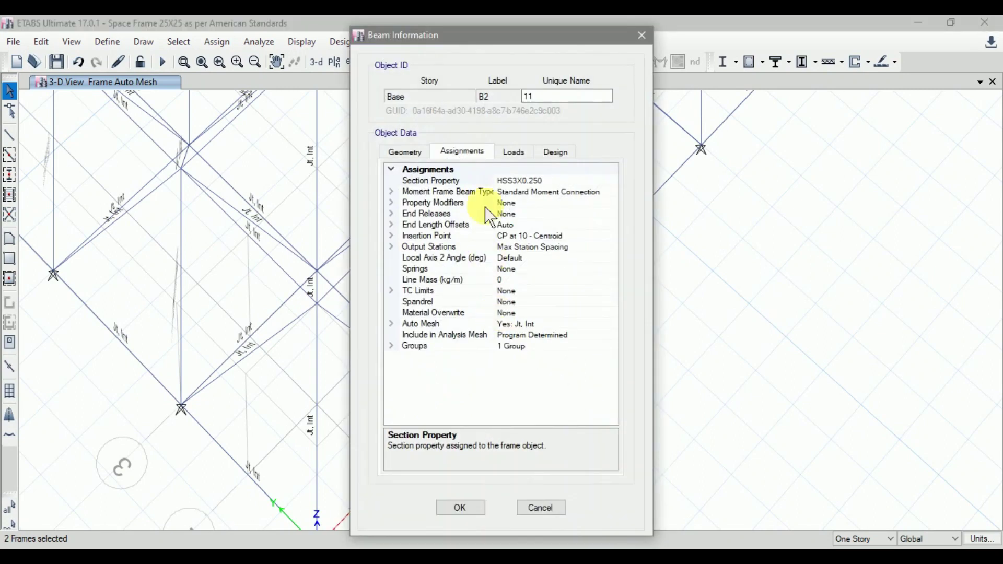
left_click(644, 34)
left_click(644, 209)
right_click(644, 209)
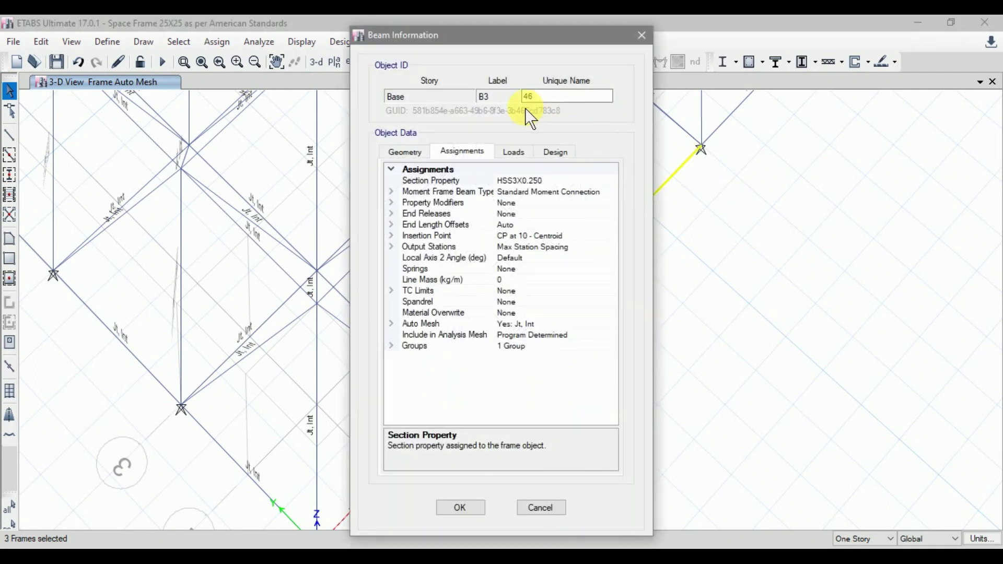
left_click(642, 35)
left_click(725, 127)
right_click(725, 126)
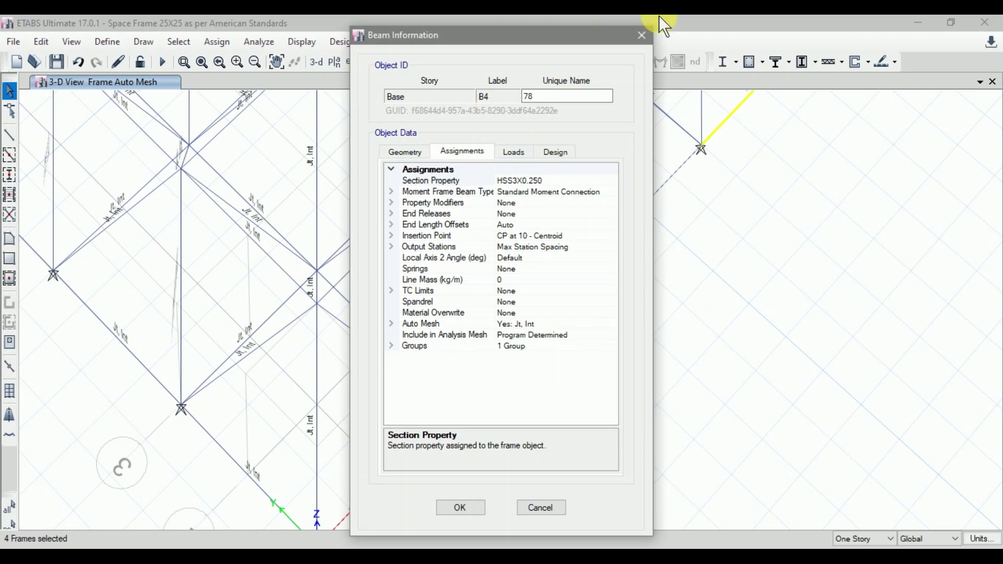
left_click(642, 31)
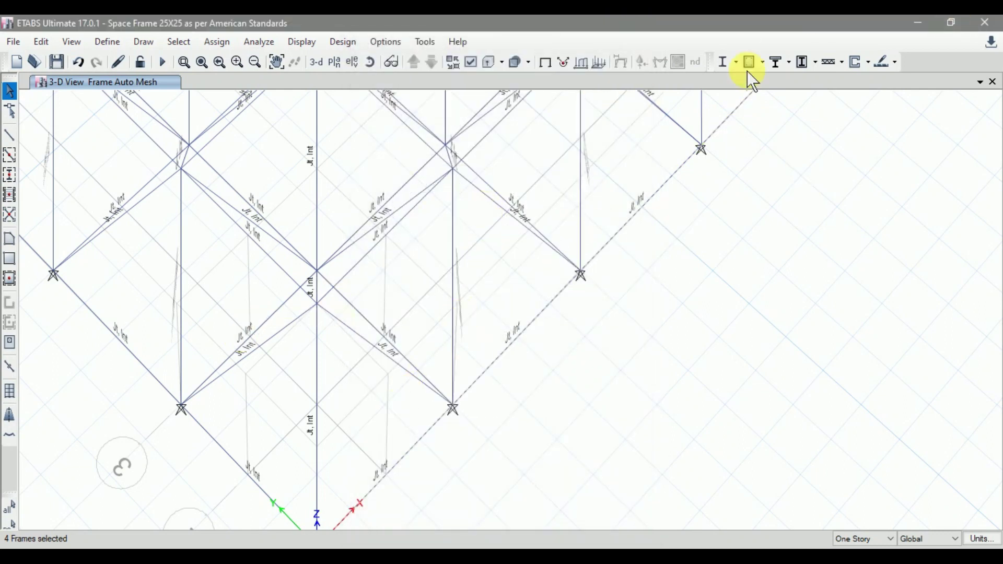
Clear the beam selection and display the plain undeformed model in the default 3-D view
key("ctrl+q")
left_click(321, 60)
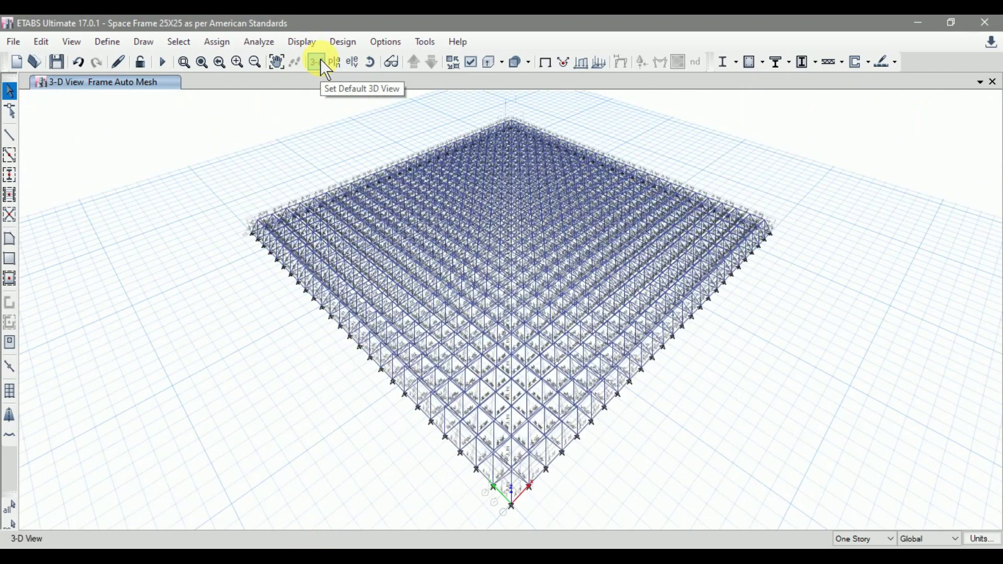
left_click(548, 72)
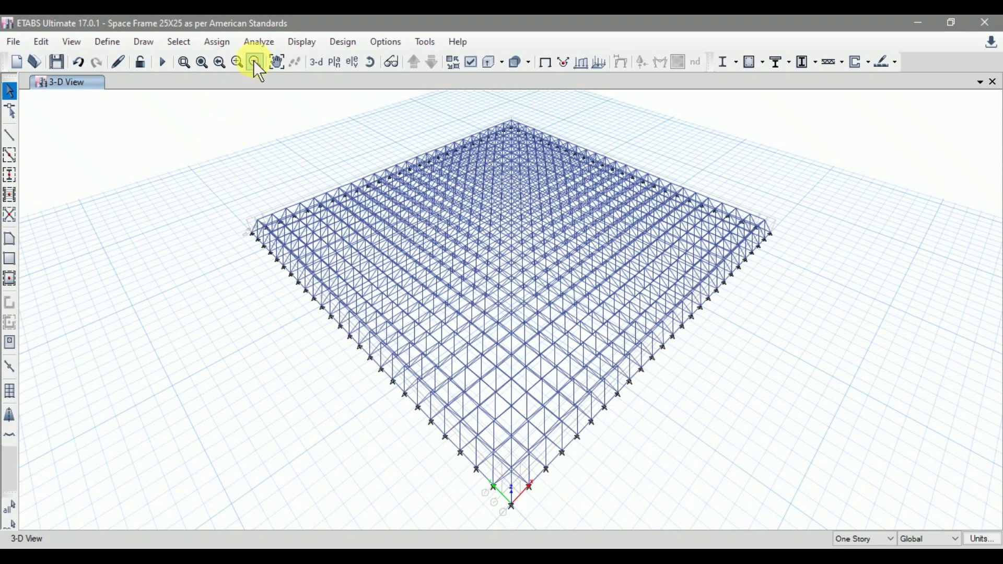
Set the Advanced SAPFire options to Standard Solver with the Auto analysis process
left_click(261, 43)
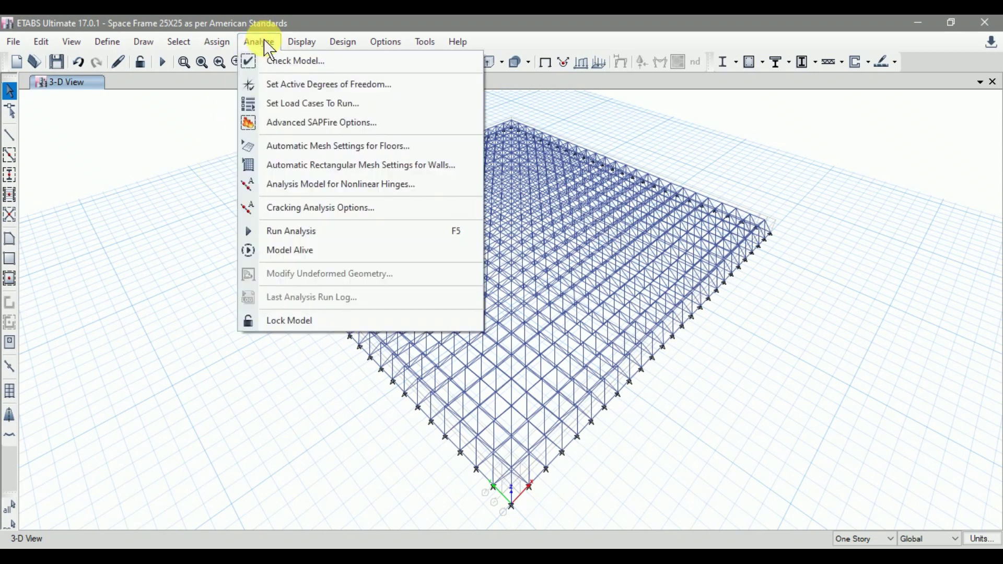
left_click(289, 125)
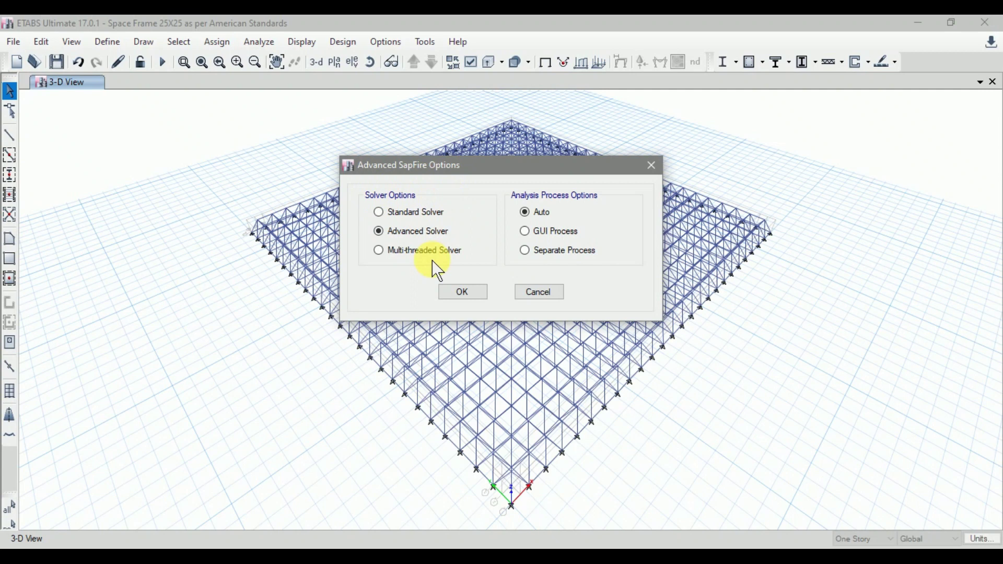
mouse_move(405, 228)
left_click(418, 218)
left_click(539, 205)
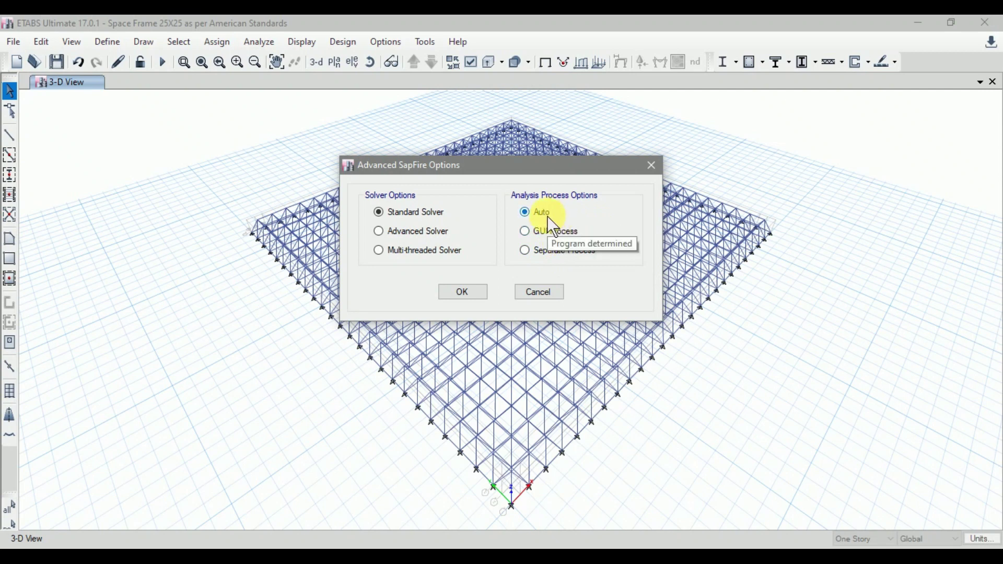
left_click(463, 293)
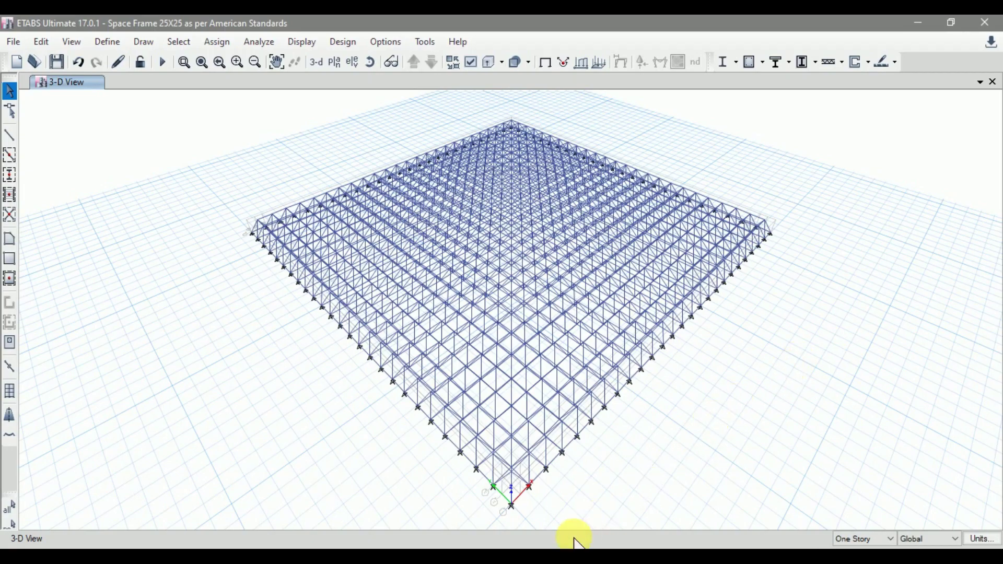
Switch to the Excel checklist and highlight the Step 11 heading, Analyse the Structure and Check the Behaviour
left_click(559, 546)
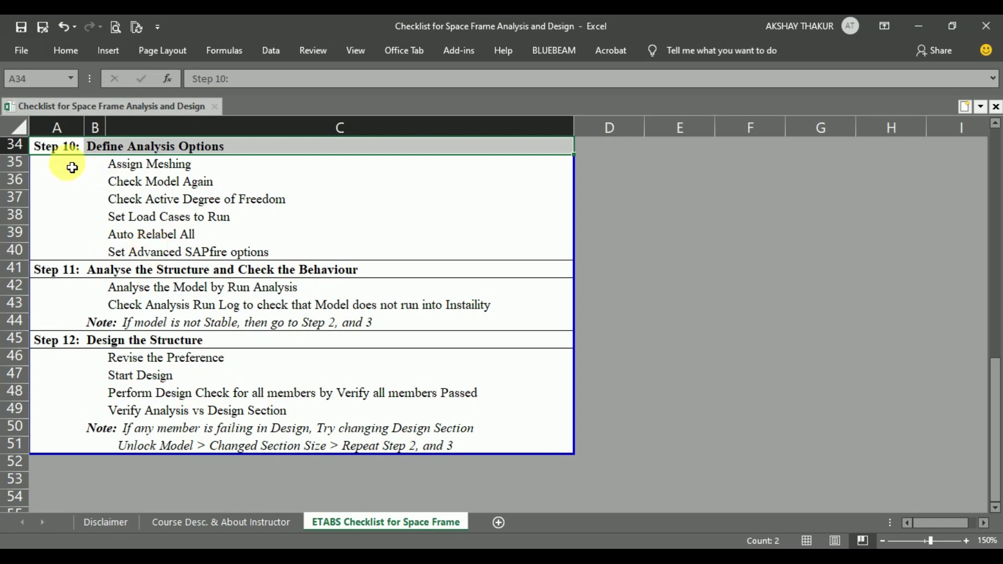
left_click(70, 51)
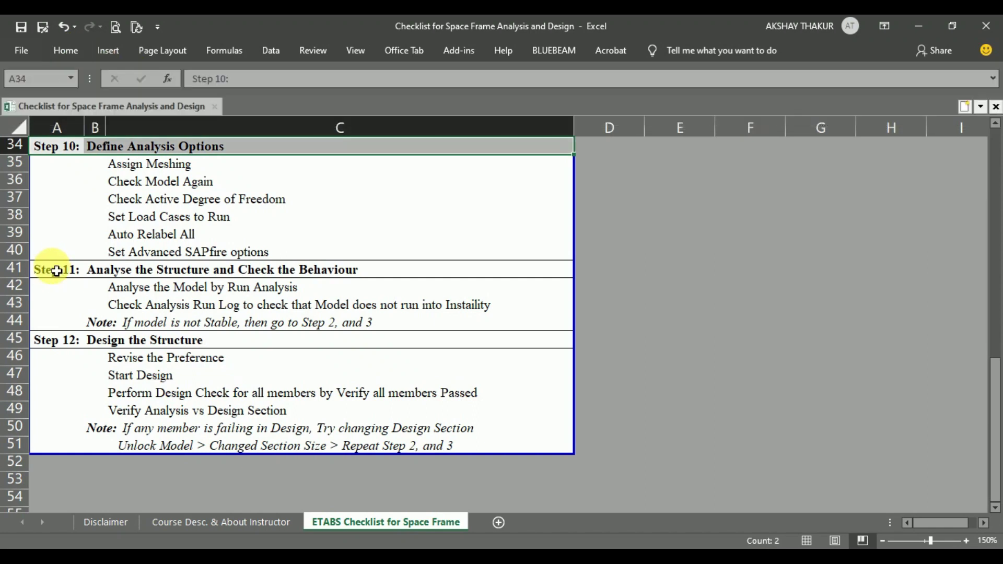
left_click_drag(56, 271, 101, 271)
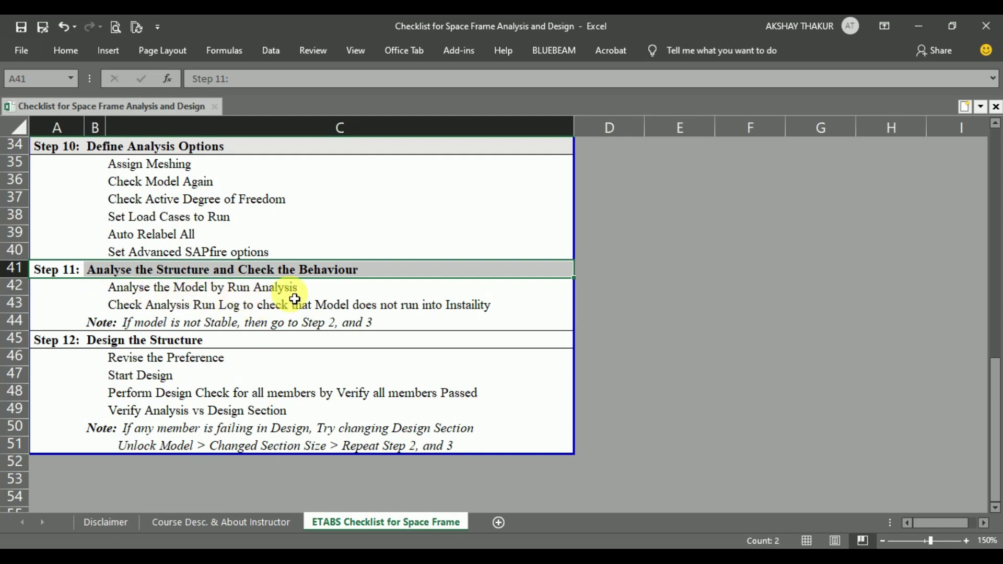
Switch back to ETABS and run the analysis of the space frame model
key("alt+Tab")
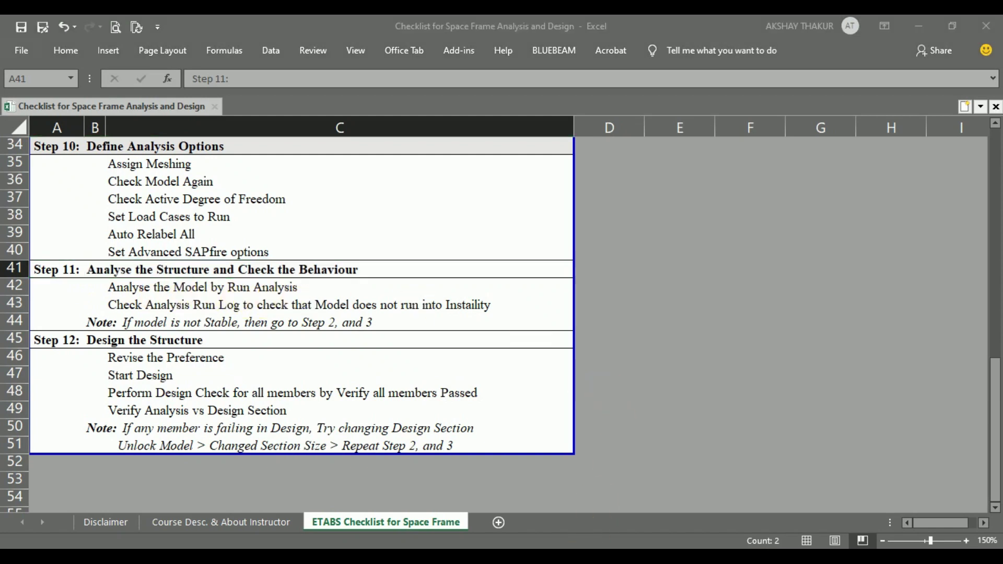
left_click(260, 41)
left_click(282, 228)
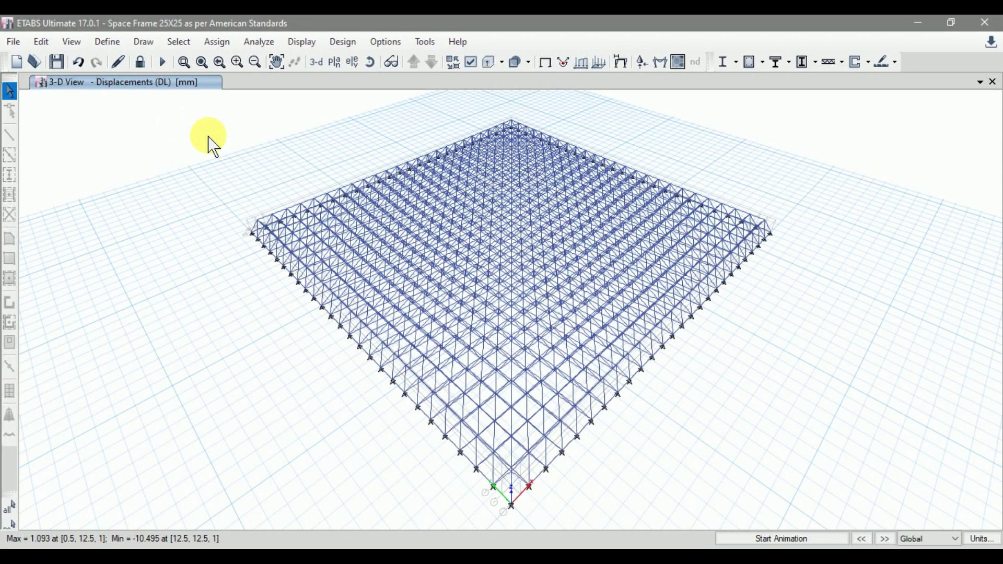
Review the last analysis run log full screen, examining the stability check and its negative eigenvalues, and close it
left_click(259, 43)
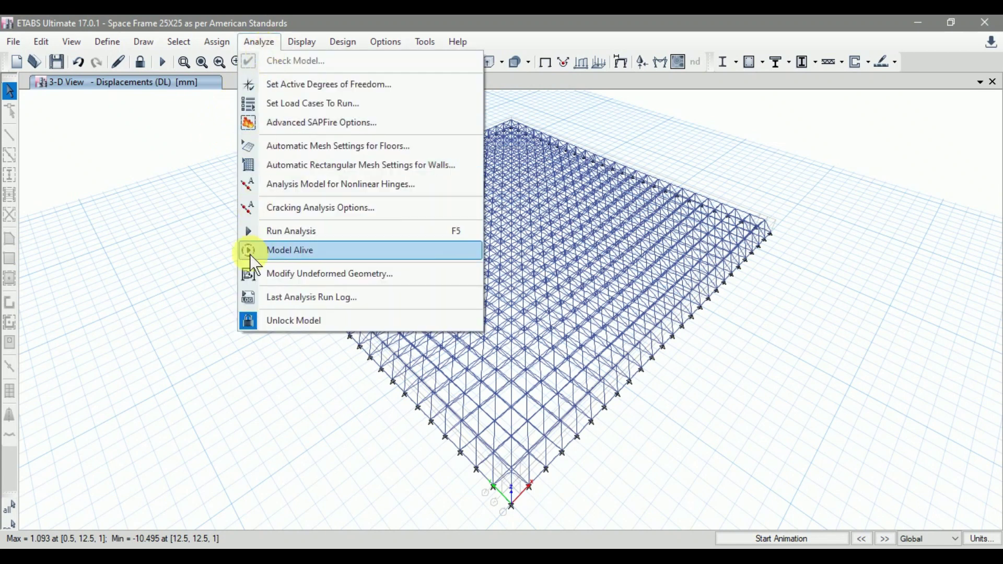
left_click(250, 297)
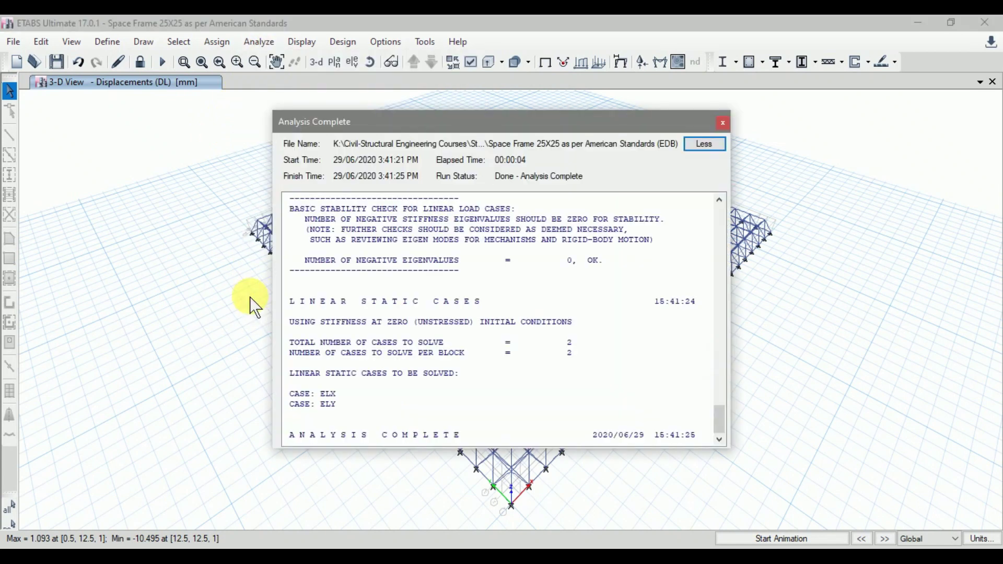
double_click(484, 126)
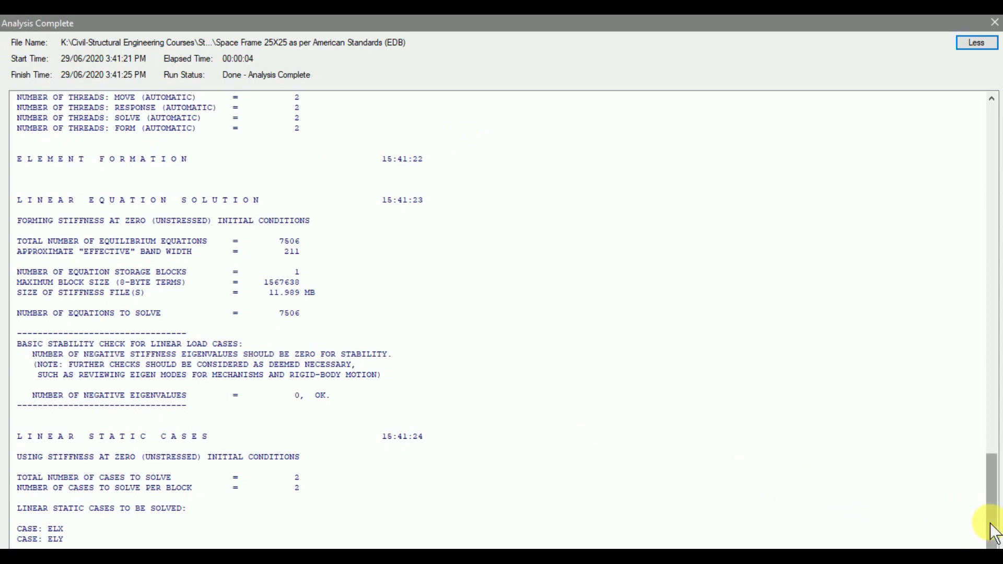
left_click_drag(992, 475, 996, 123)
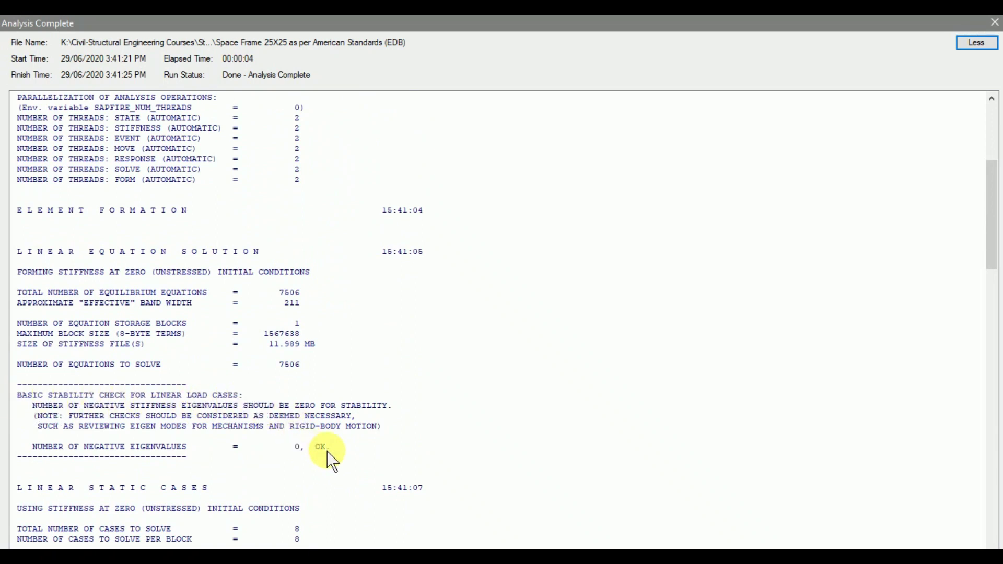
scroll(332, 455, "up", 1)
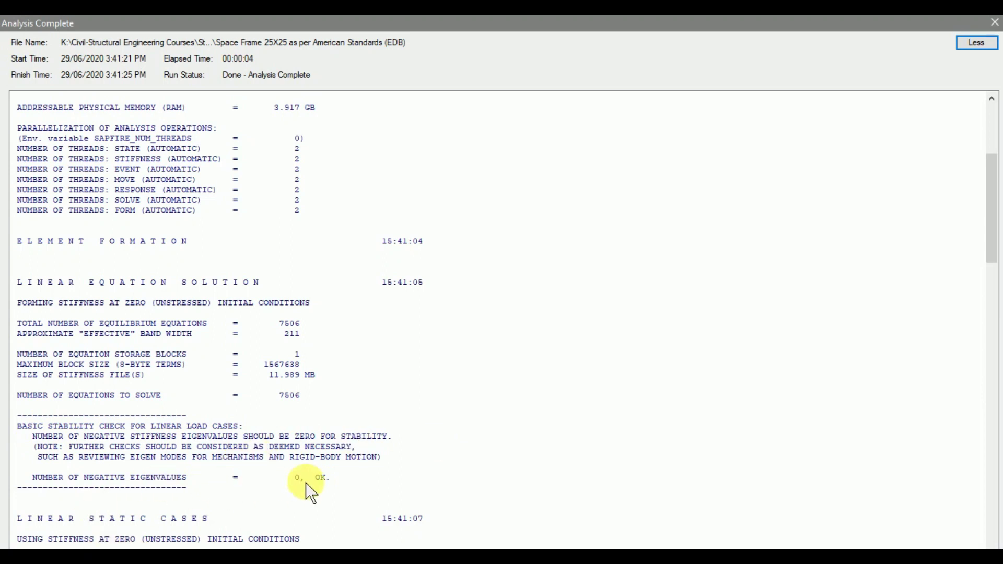
left_click(995, 22)
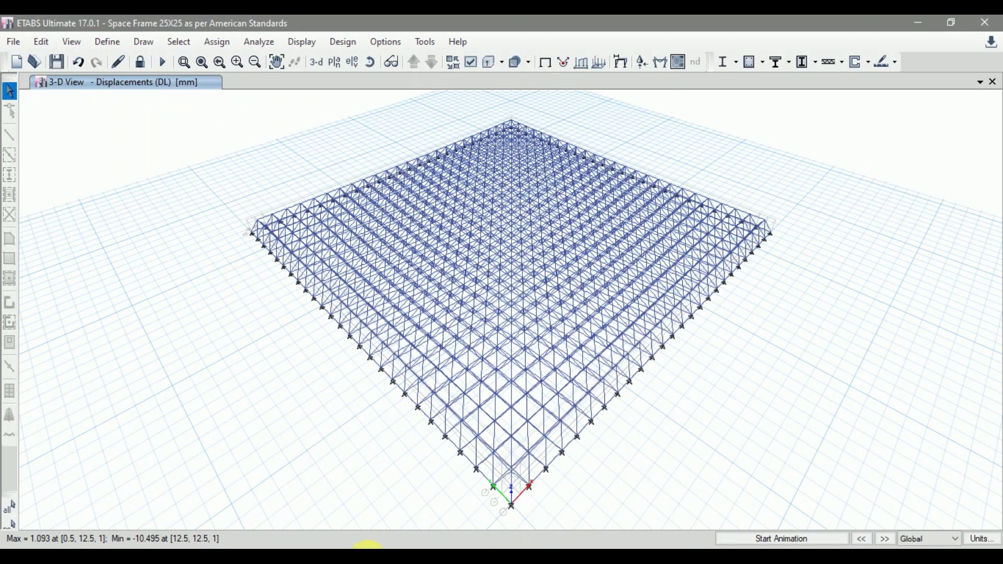
Switch to File Explorer and open the analysis log text document from the Space Frame 25X25 as per American Standards folder
left_click(367, 544)
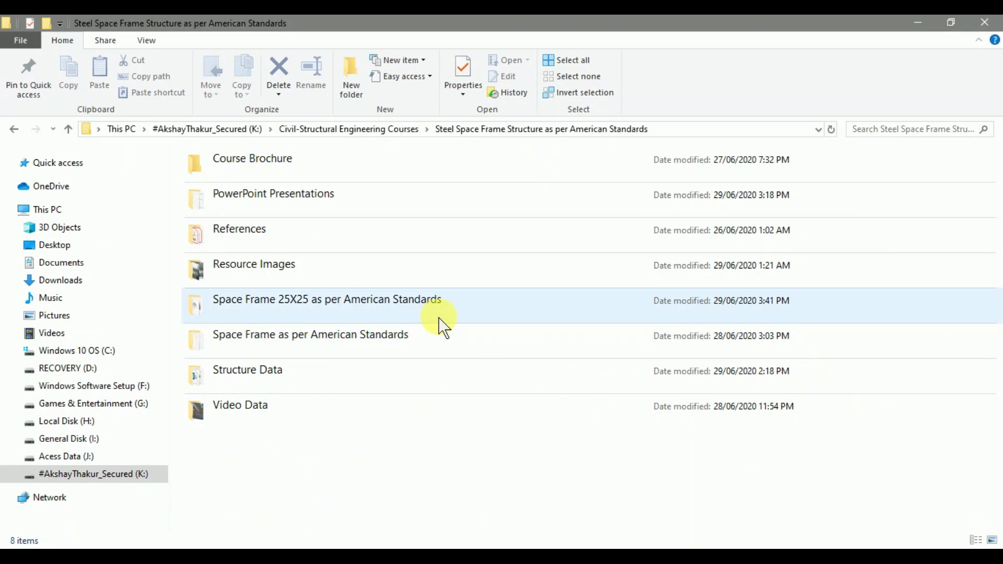
double_click(442, 327)
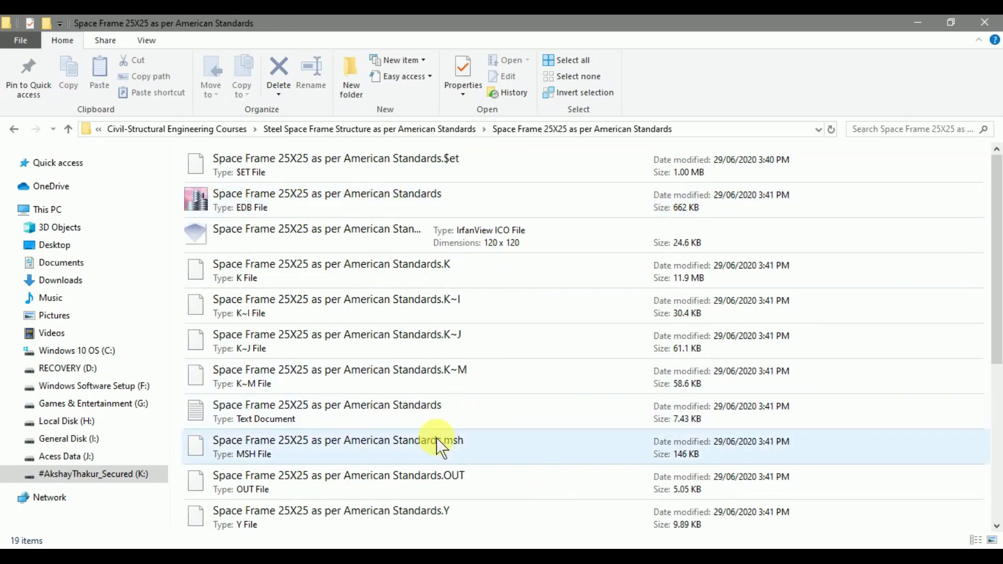
double_click(312, 417)
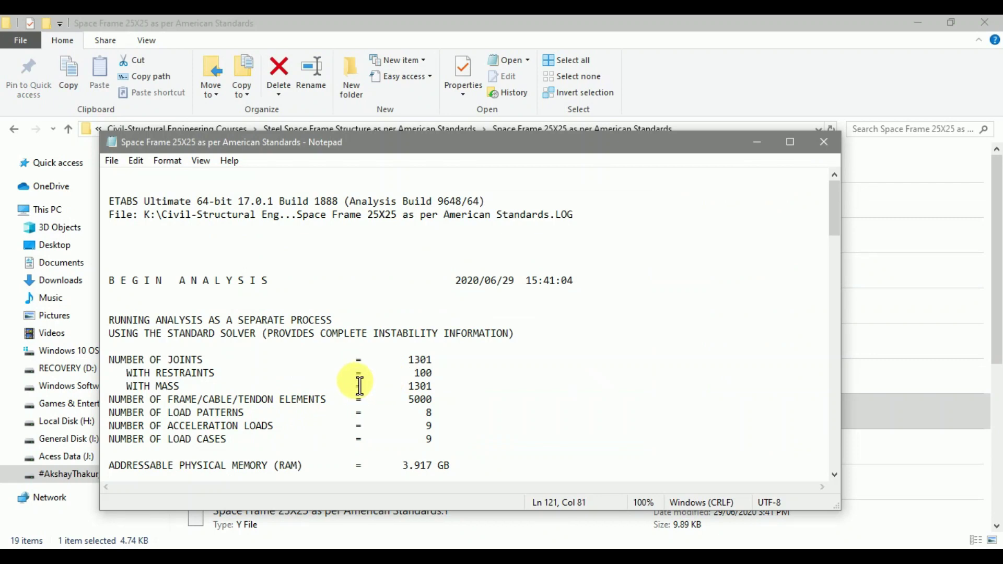
left_click(111, 201)
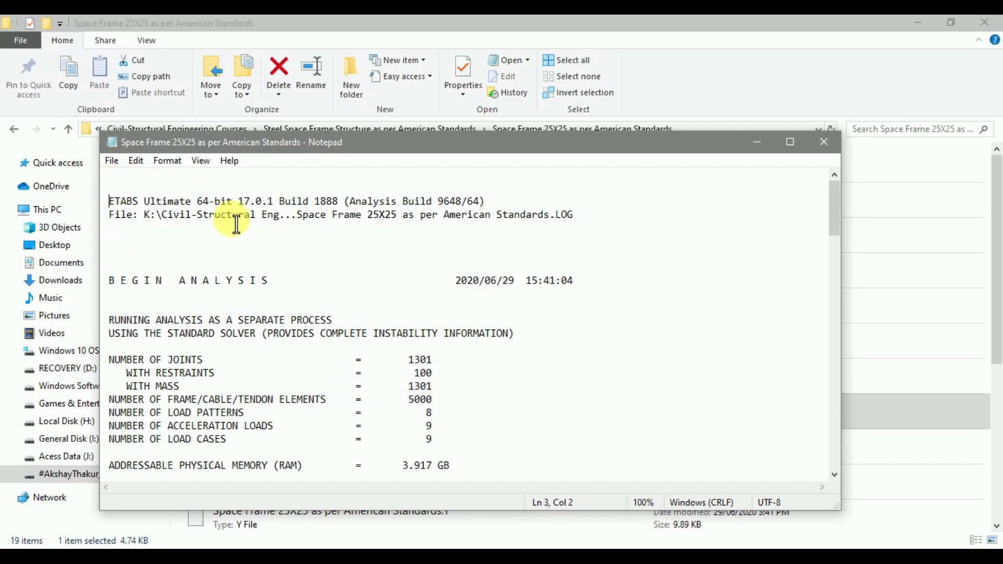
Print one copy of all pages of the analysis log using the Adobe PDF printer
left_click(113, 162)
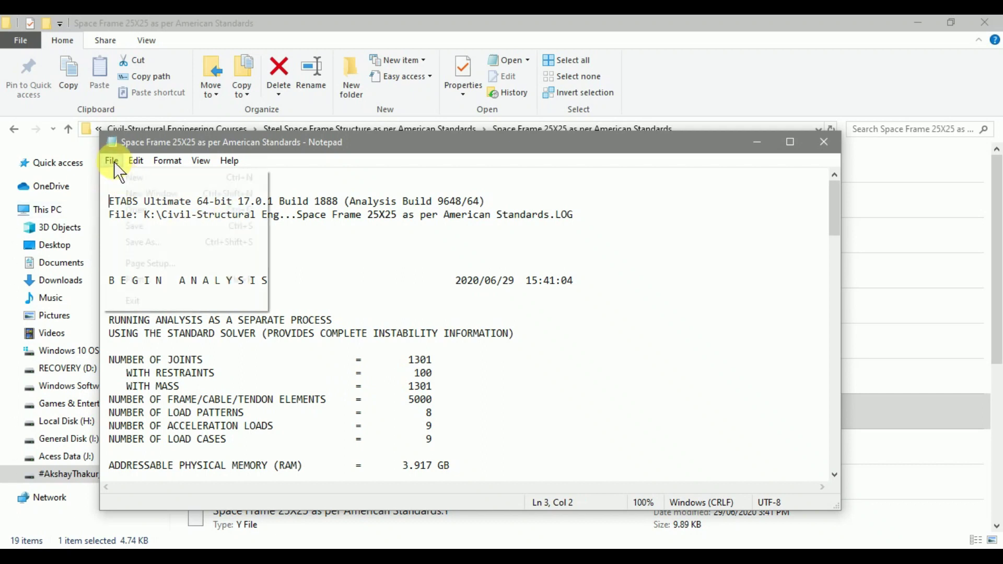
left_click(140, 280)
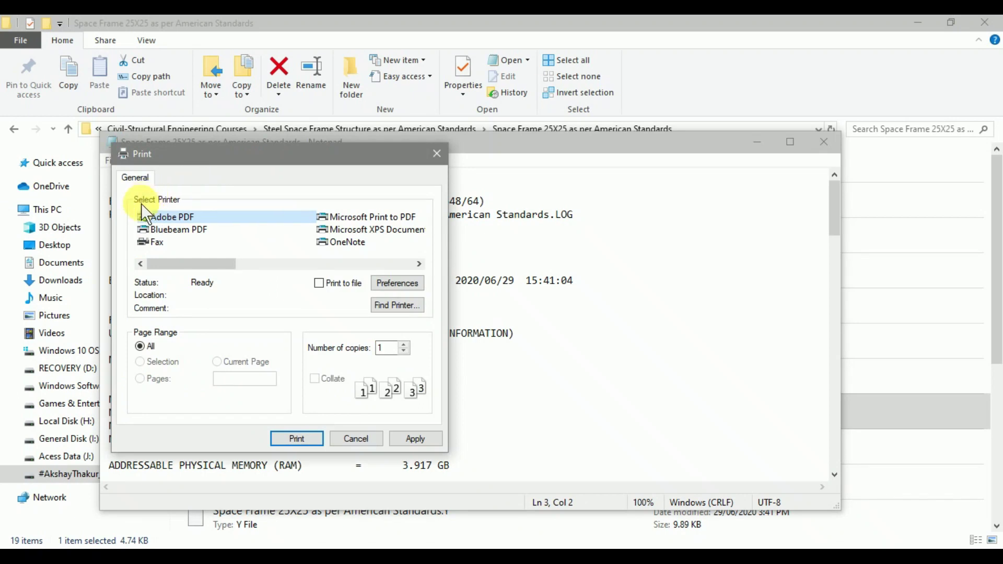
left_click(372, 219)
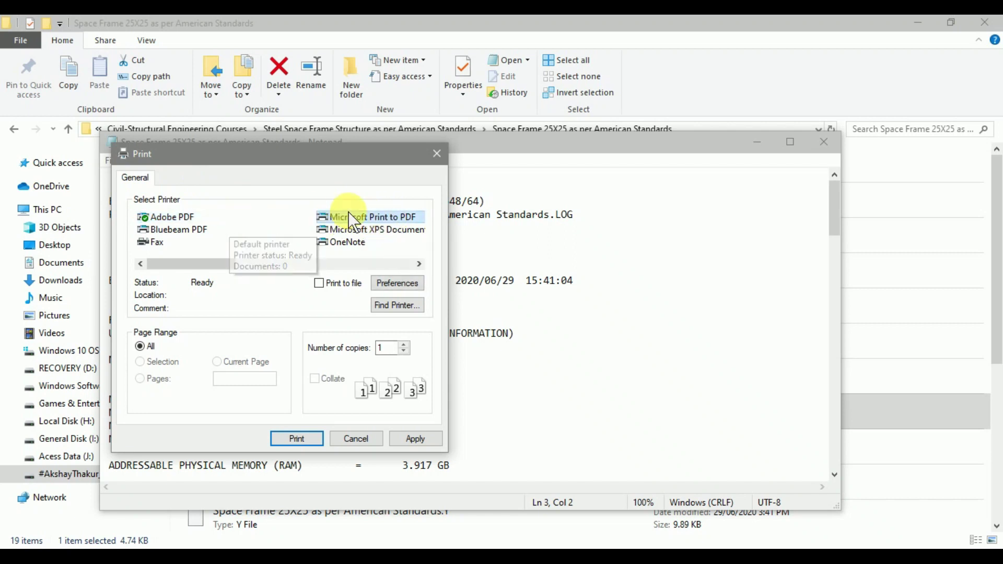
left_click(242, 222)
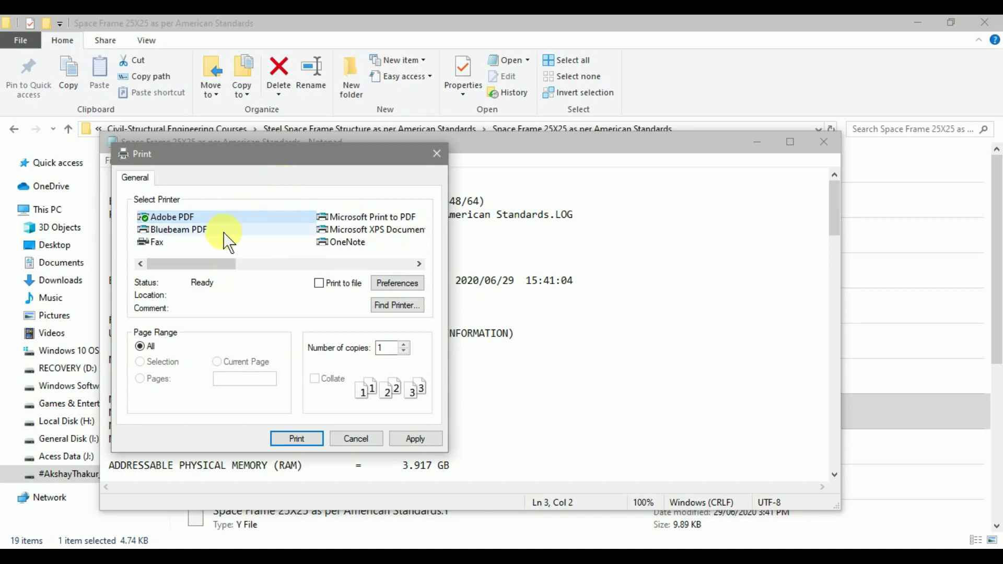
left_click(363, 216)
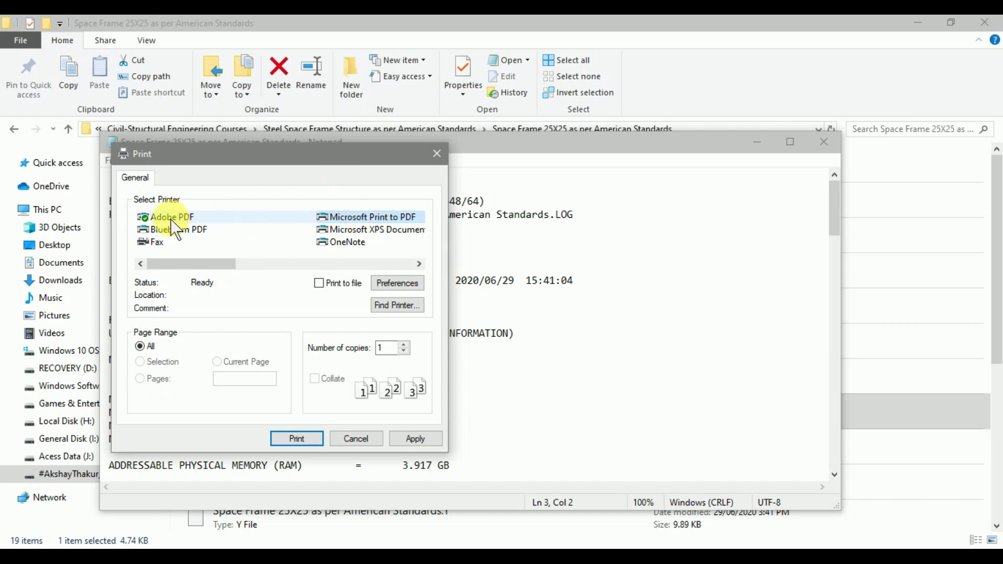
left_click(242, 220)
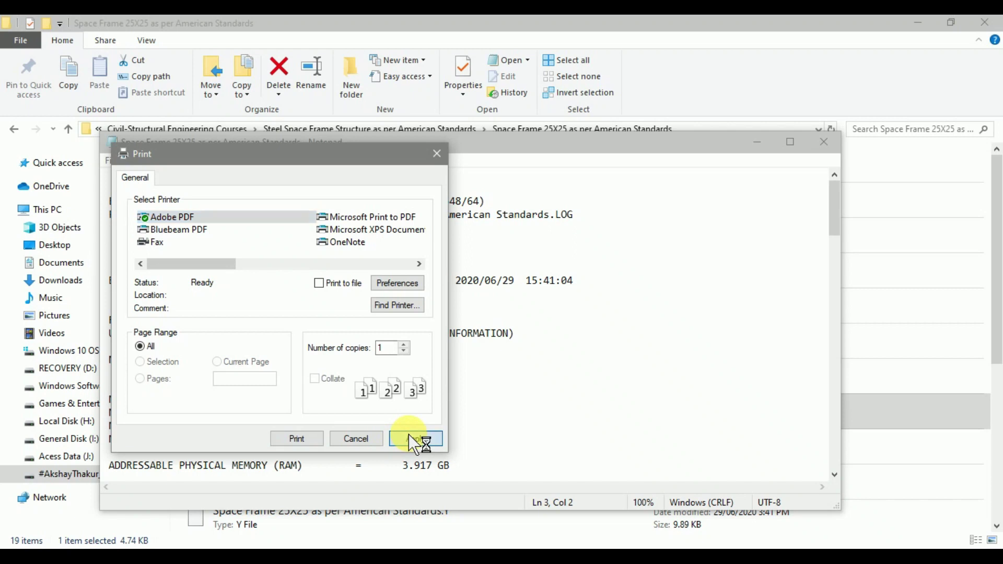
left_click(296, 439)
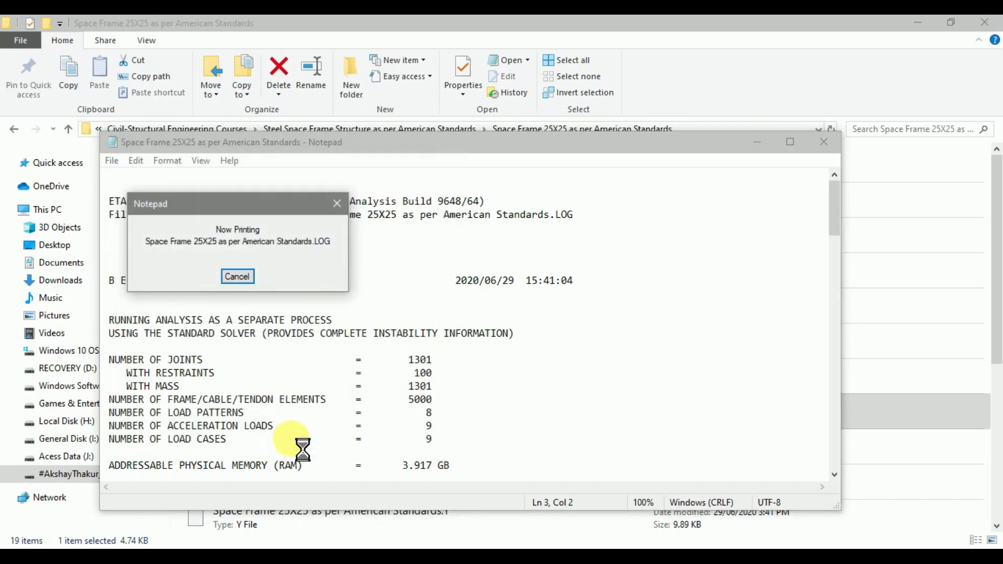
Save the printed log as "Analysis Run Log - Space Frame 25X25 as per American Standards" in the Structure Data folder
double_click(330, 304)
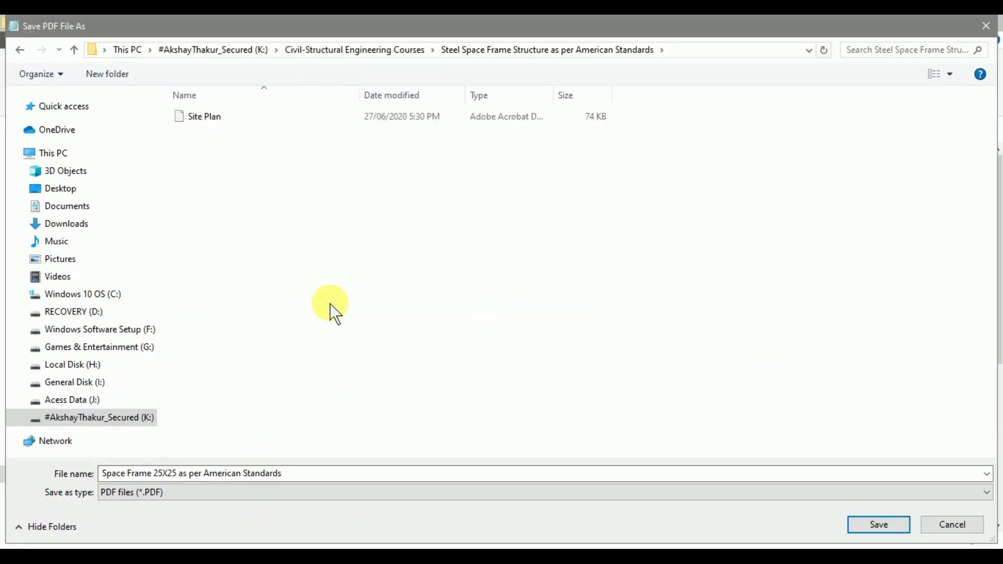
type("Analysis Run Log ")
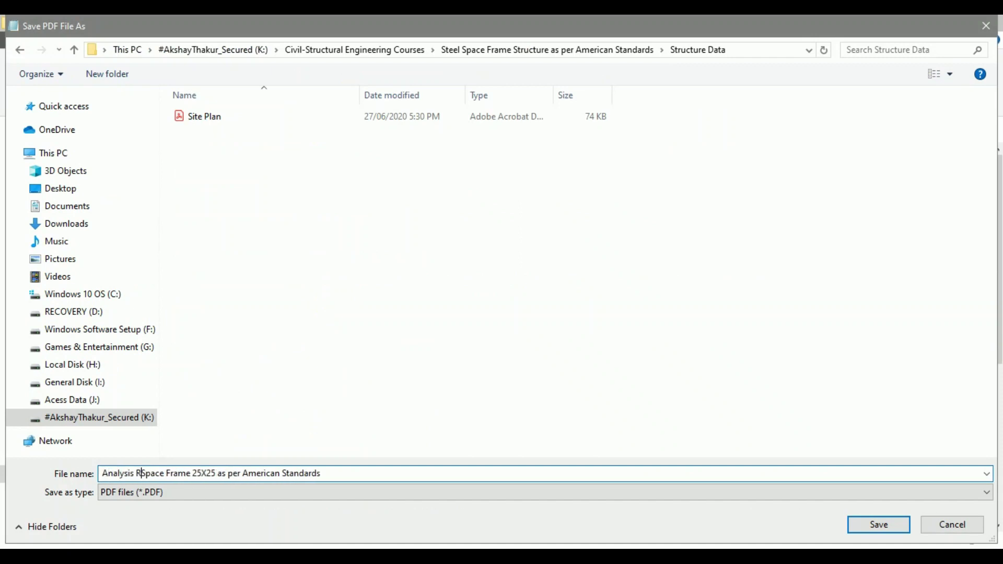
type("-")
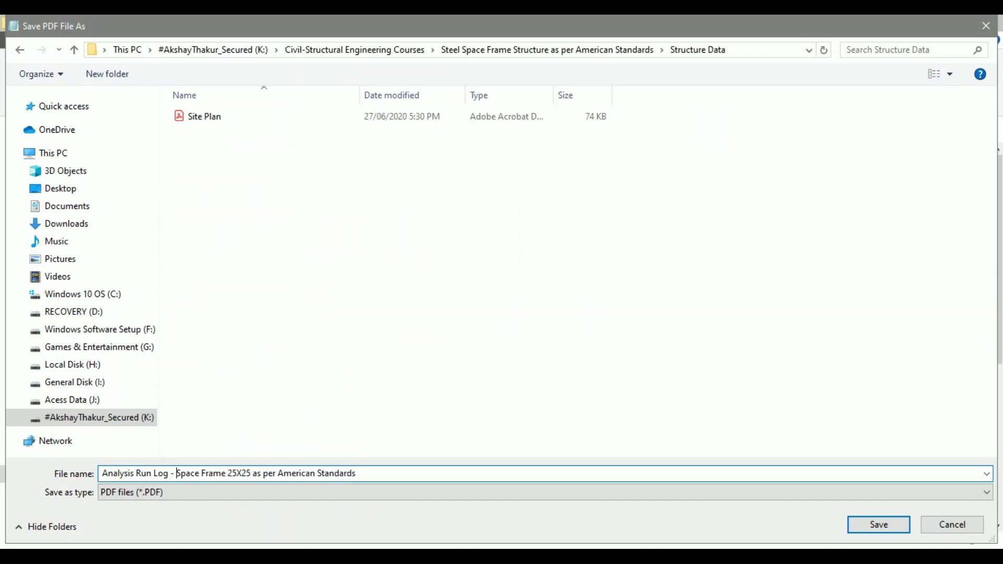
left_click(888, 529)
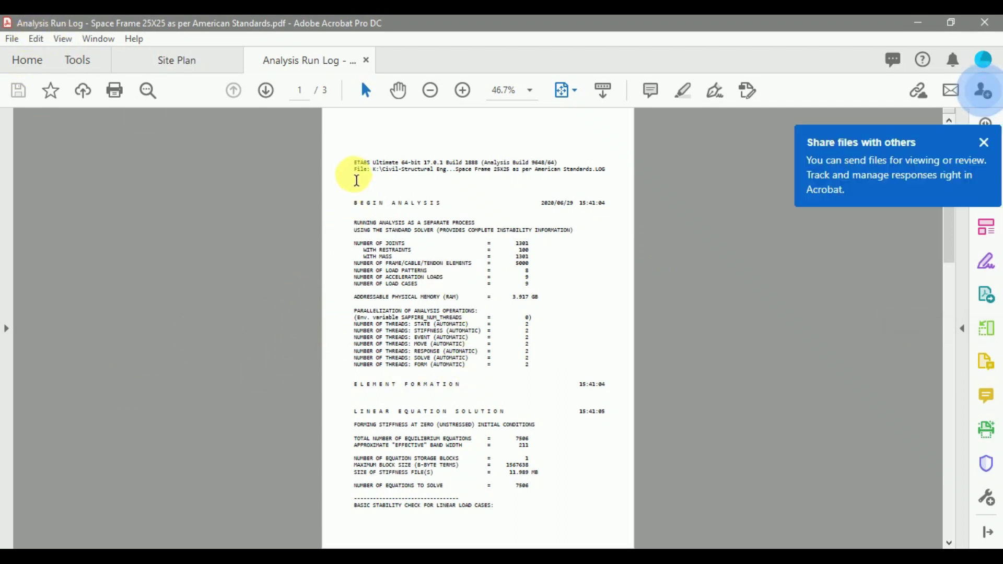
Highlight the negative eigenvalues note and count on page 2 and the basic stability check heading on page 1 of the log PDF
scroll(388, 383, "down", 10)
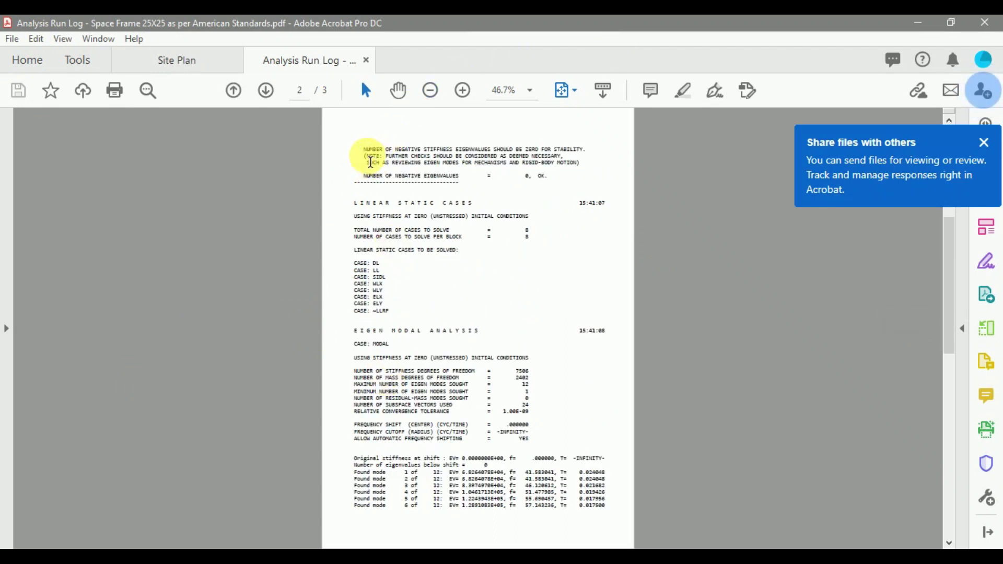
left_click_drag(549, 176, 363, 147)
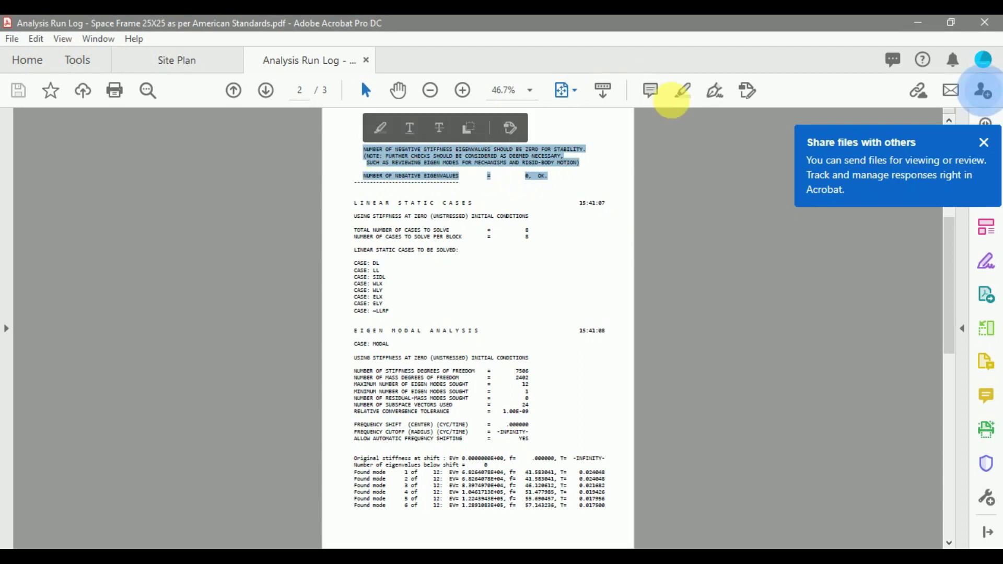
left_click(683, 91)
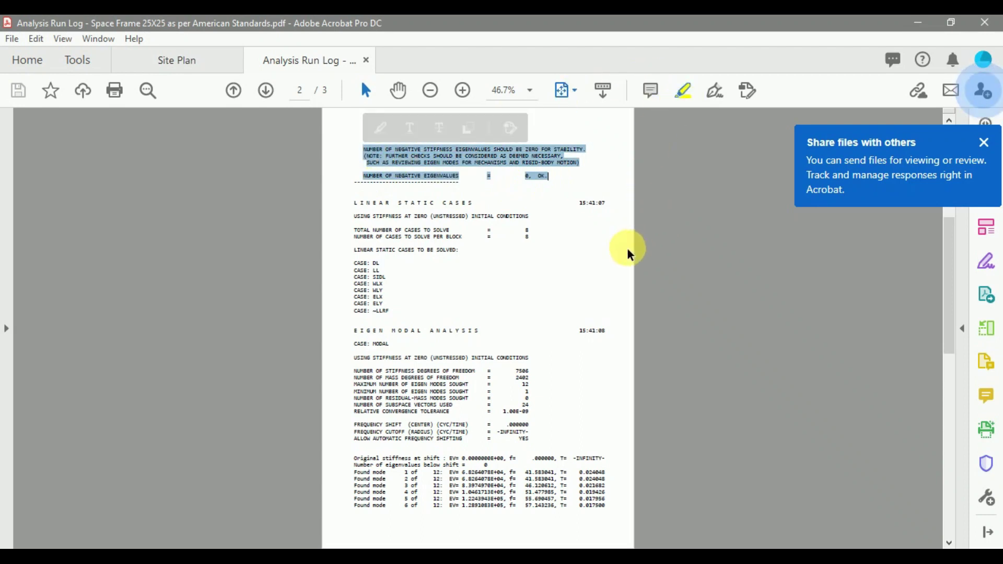
scroll(630, 251, "up", 10)
left_click_drag(498, 510, 340, 513)
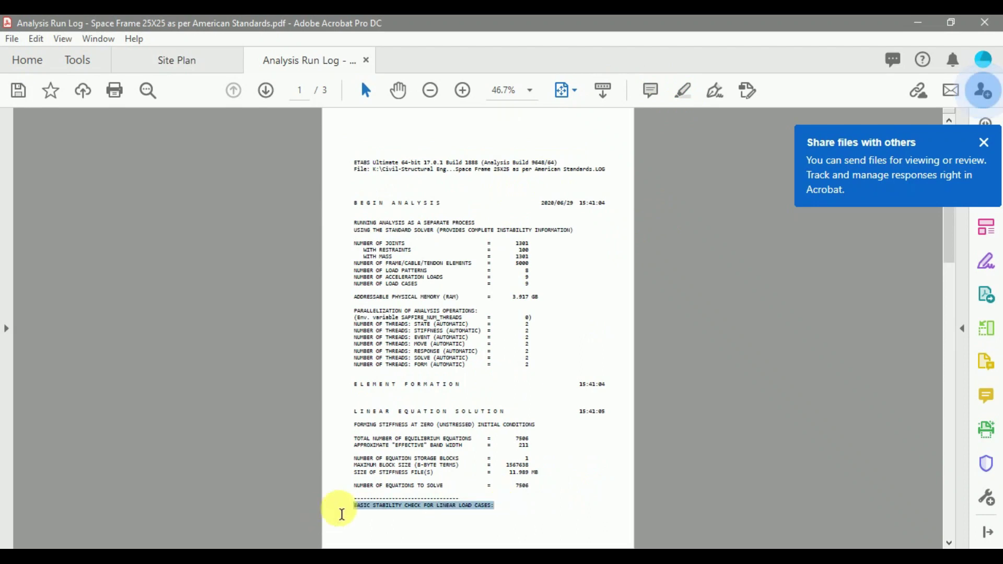
left_click(684, 93)
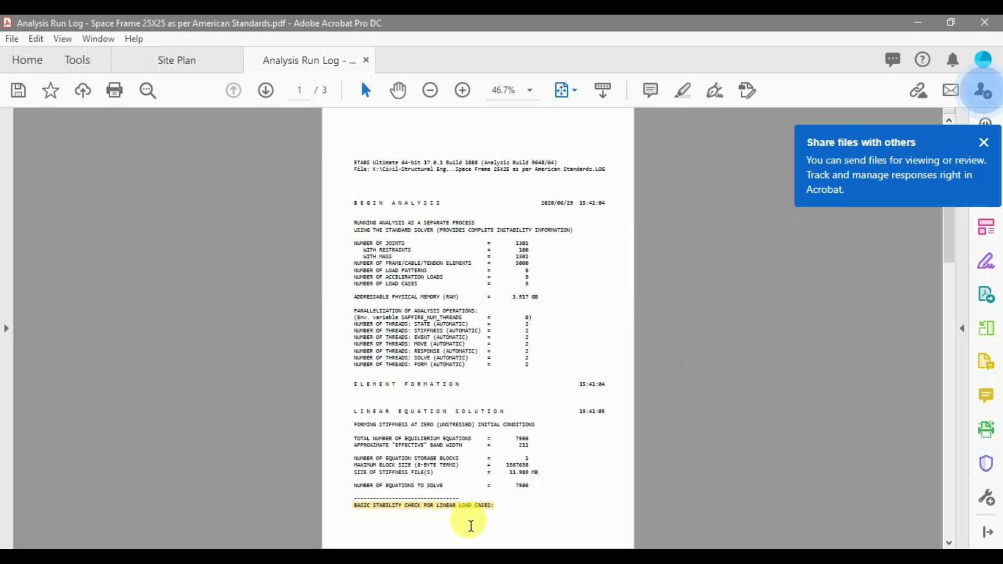
Check the highlighted eigenvalue text on page 2 and save the analysis run log PDF
scroll(661, 470, "down", 3)
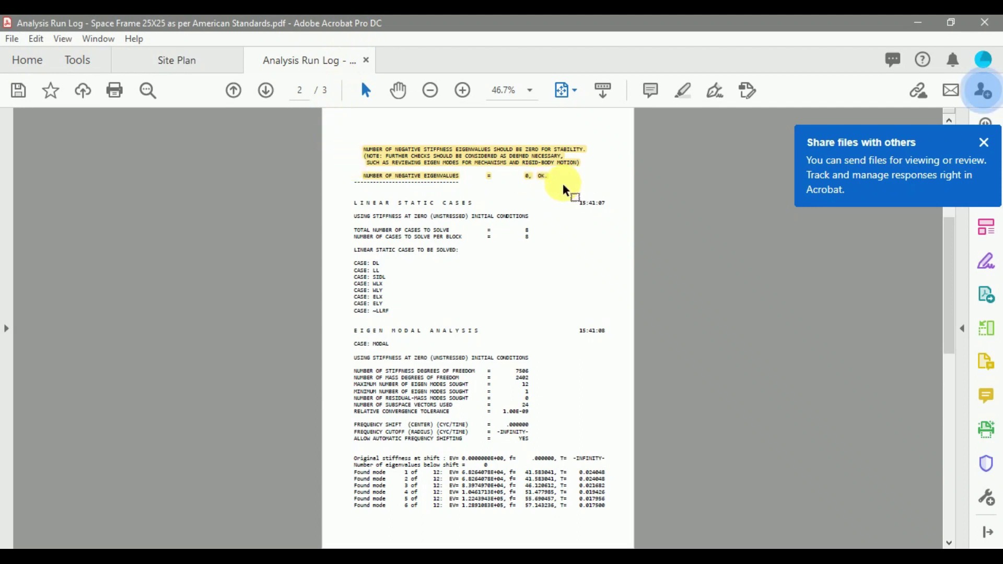
left_click(12, 39)
left_click(47, 134)
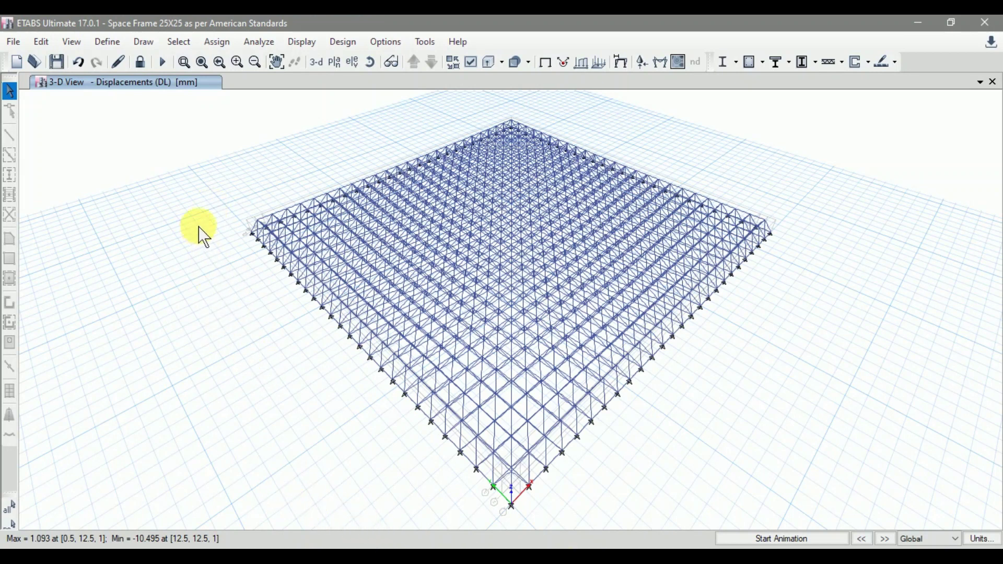
Switch to ETABS, bring up the Deformed Shape settings and place them beside the space frame model
right_click(427, 160)
right_click(435, 161)
left_click(301, 43)
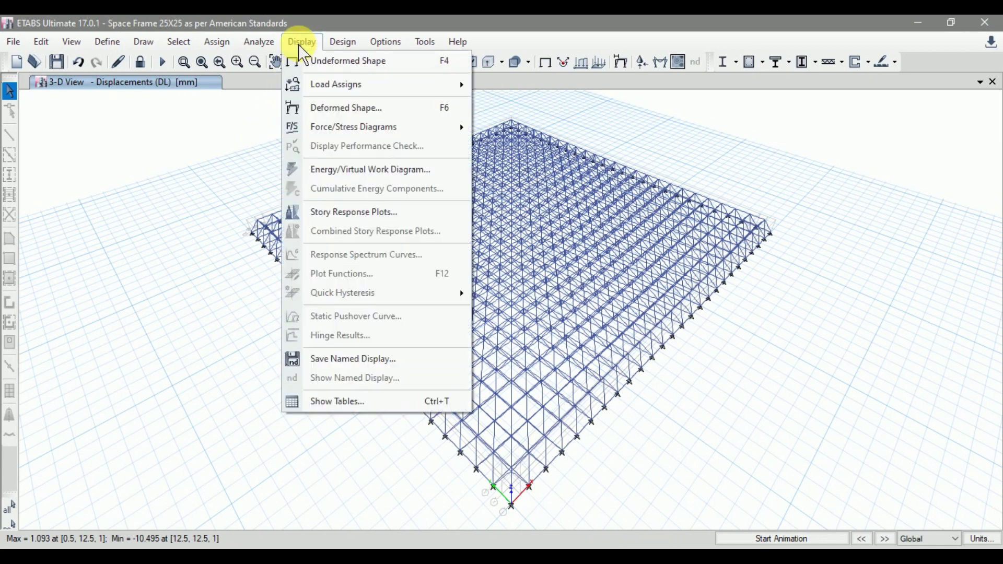
left_click(315, 108)
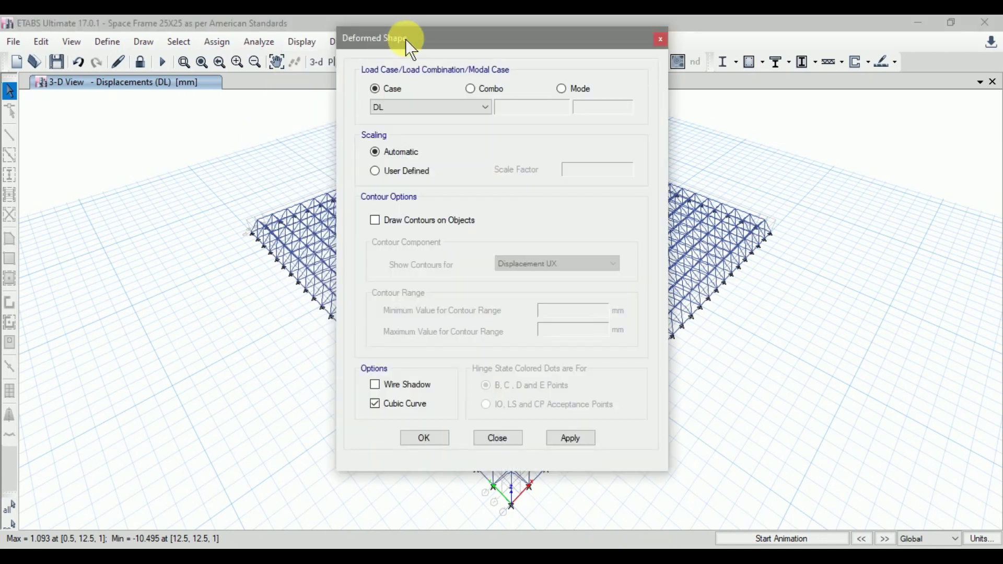
left_click_drag(404, 39, 89, 86)
left_click(382, 101)
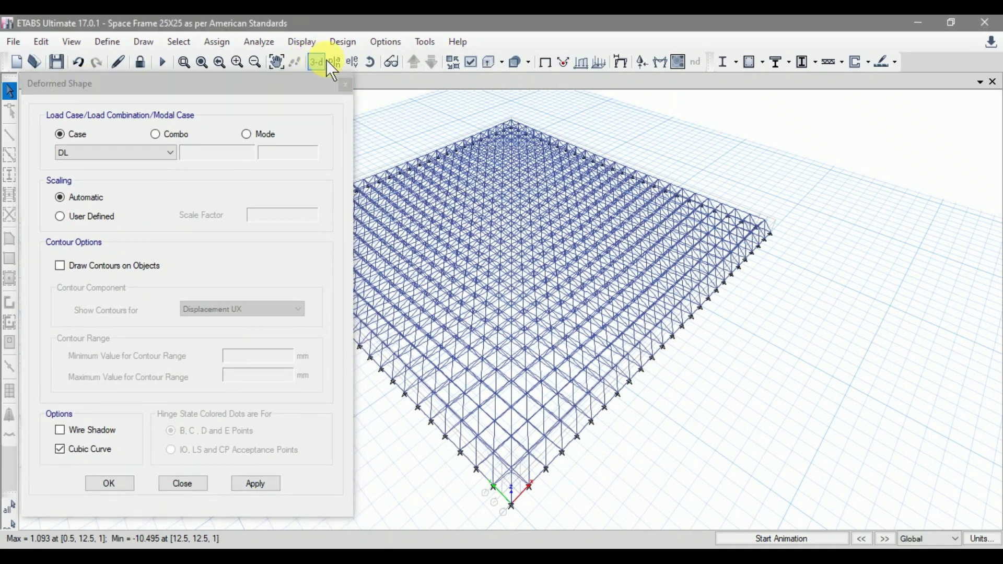
left_click(277, 62)
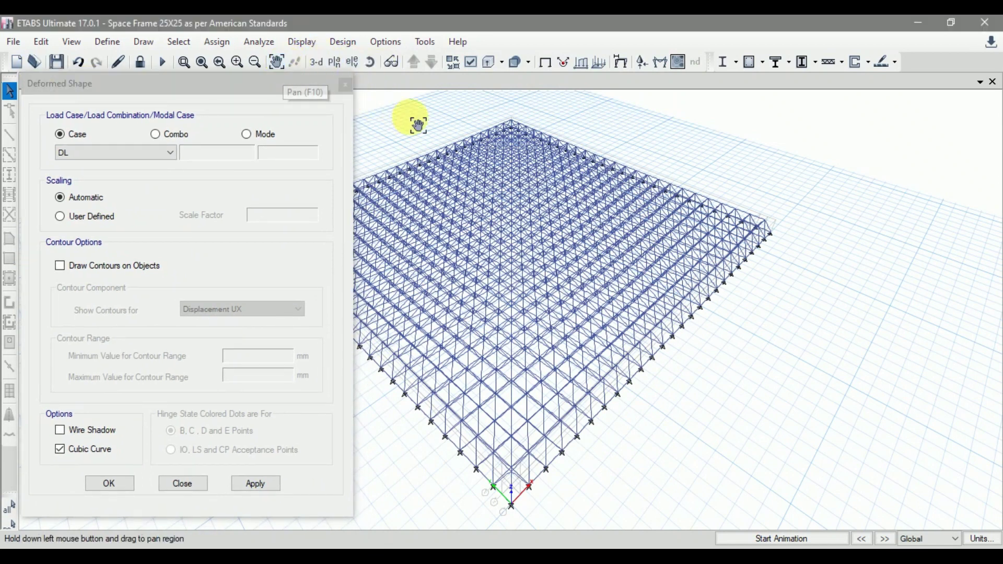
left_click_drag(417, 118, 598, 125)
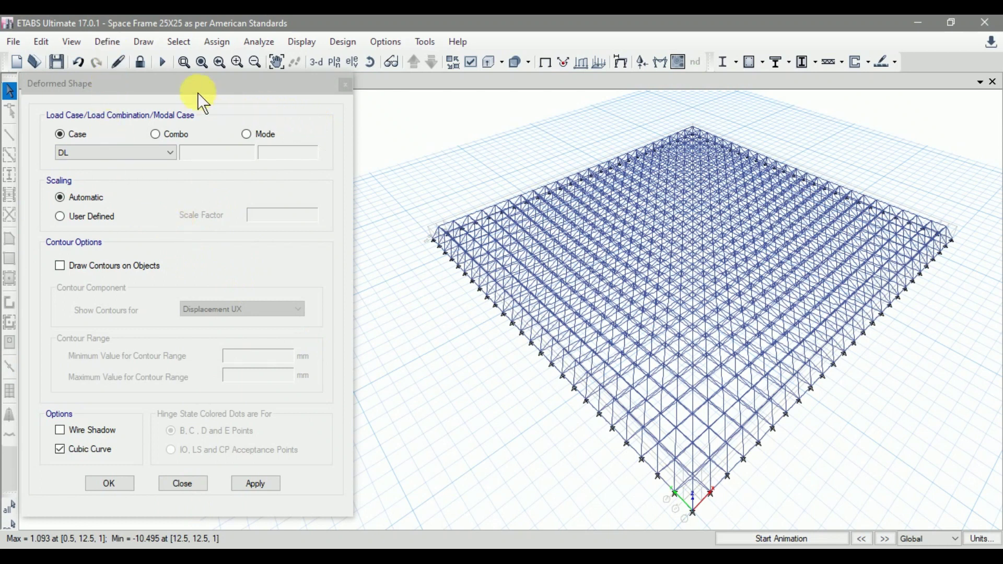
Examine the load cases and scale factors of load combinations UDStlS1 and UDStlS2
left_click(107, 41)
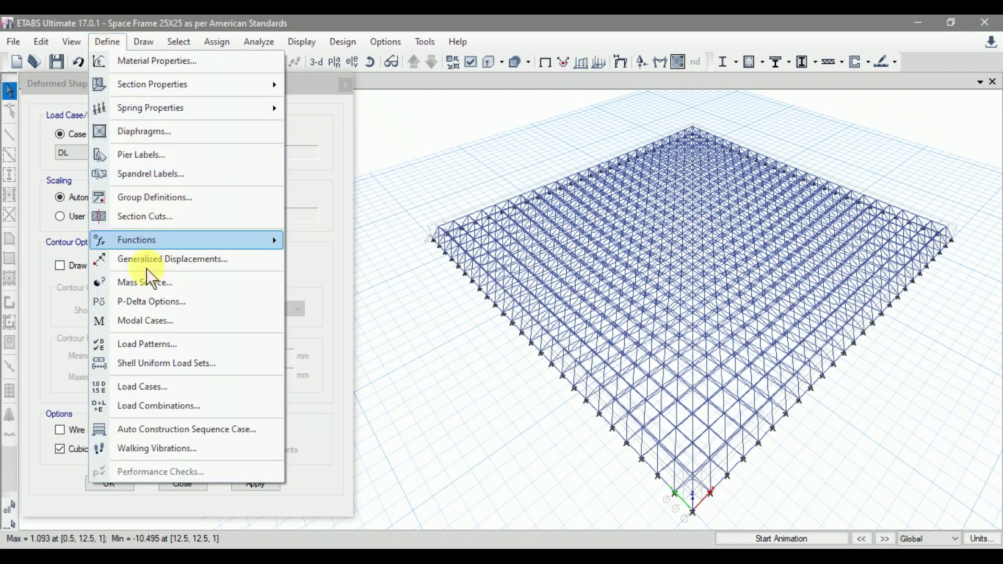
left_click(157, 406)
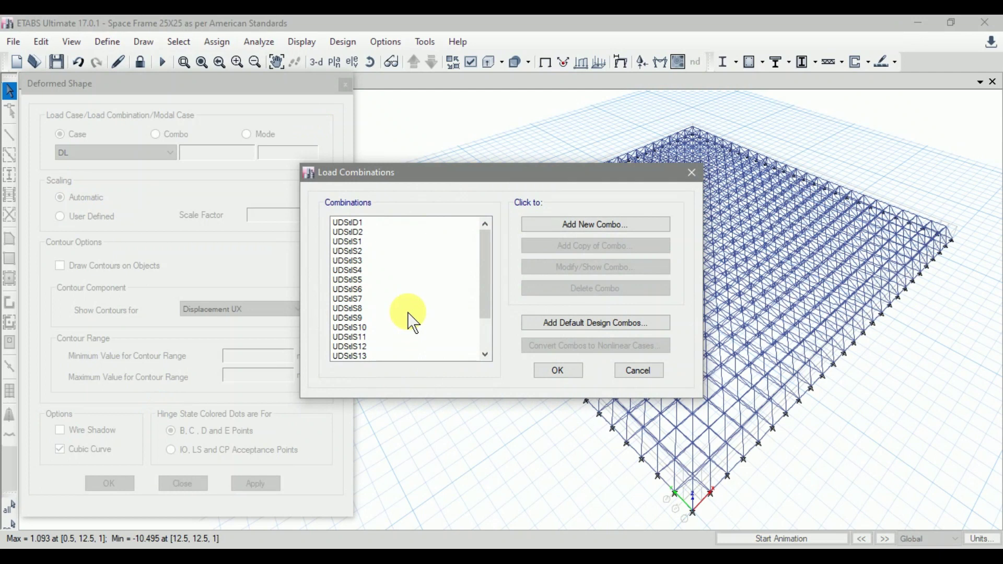
left_click(360, 242)
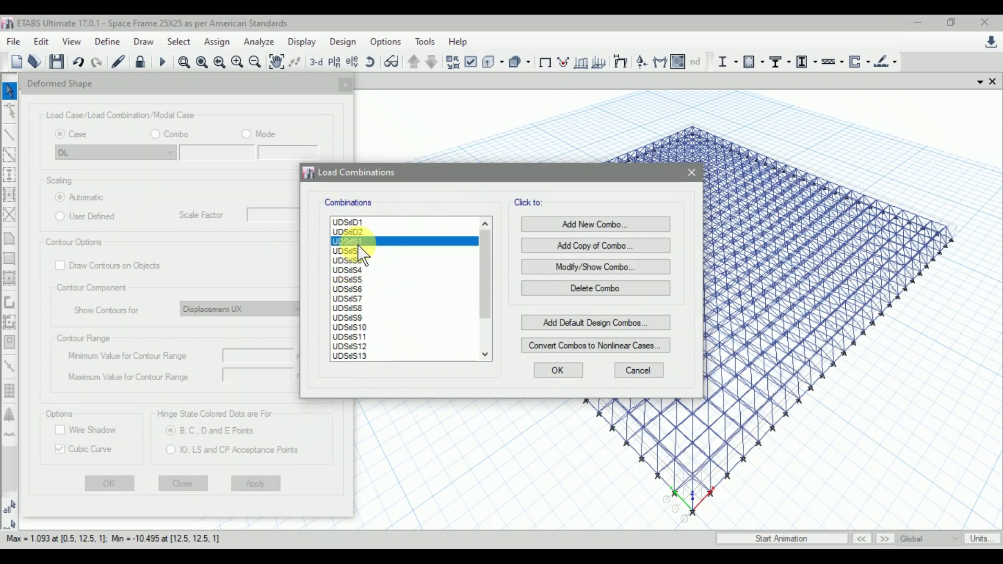
left_click(574, 268)
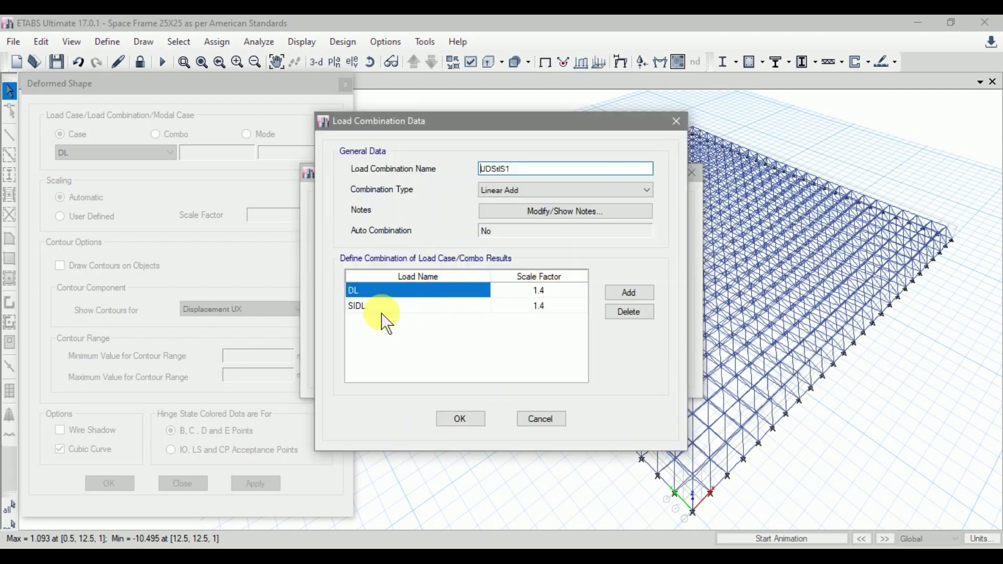
left_click(460, 421)
left_click(361, 251)
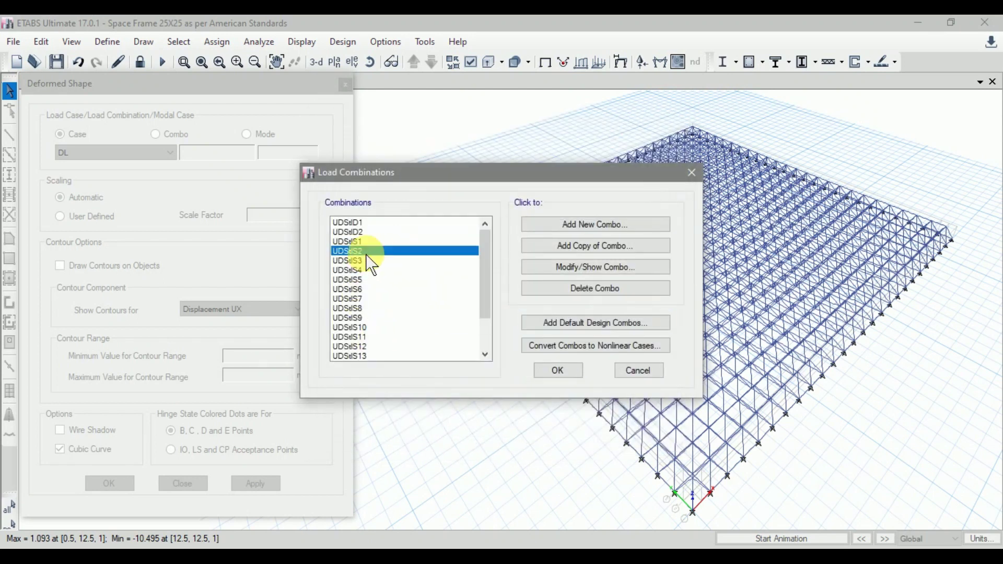
left_click(569, 266)
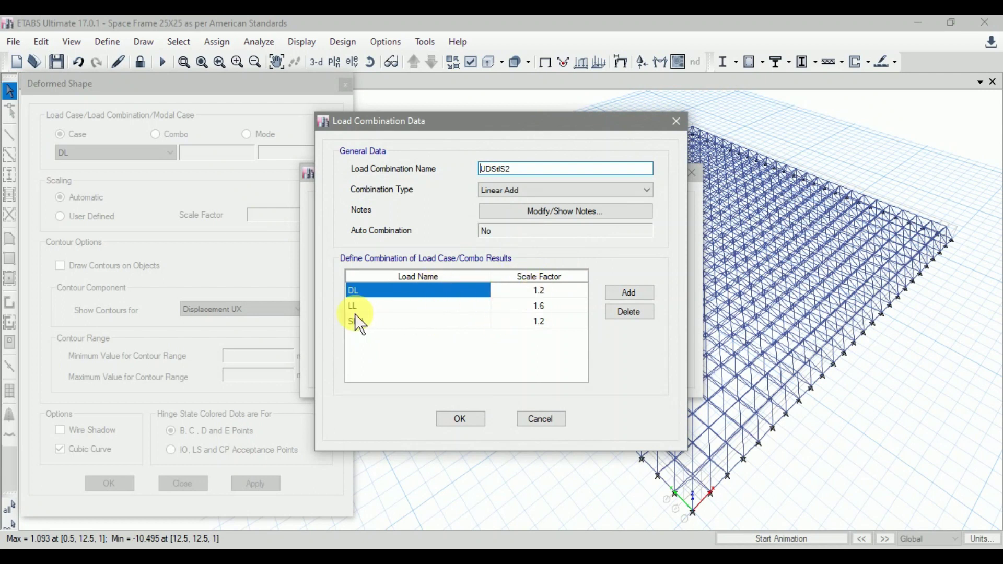
left_click(376, 307)
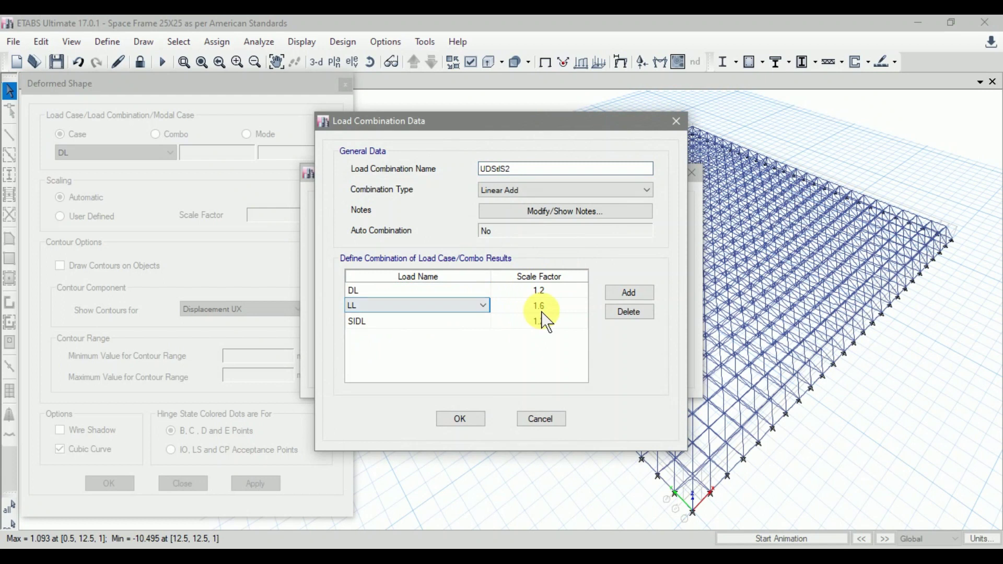
left_click(542, 419)
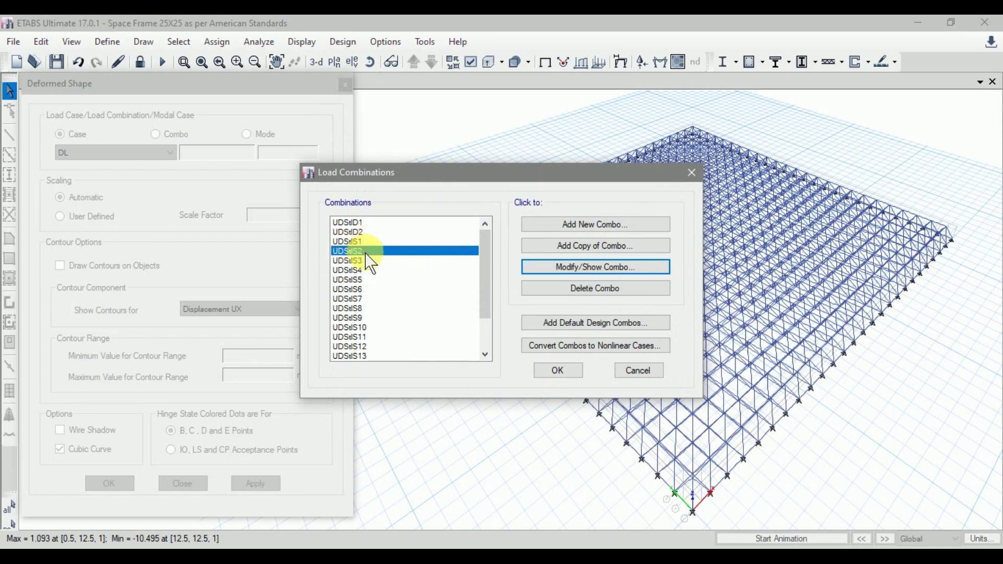
Examine the load cases and scale factors of load combinations UDStlD1, UDStlS7 and UDStlS11
left_click(381, 222)
left_click(589, 268)
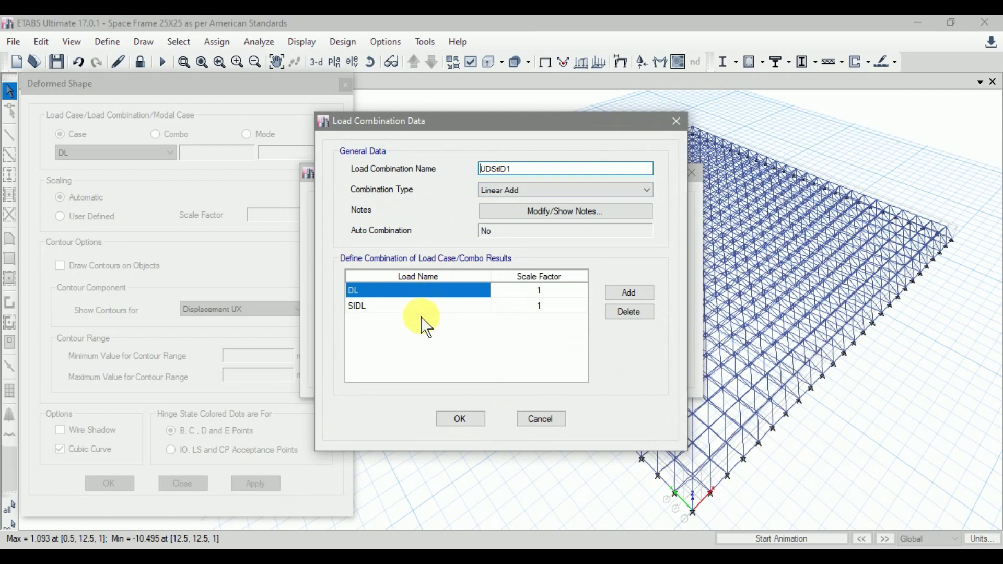
left_click(471, 416)
left_click(366, 270)
left_click(575, 267)
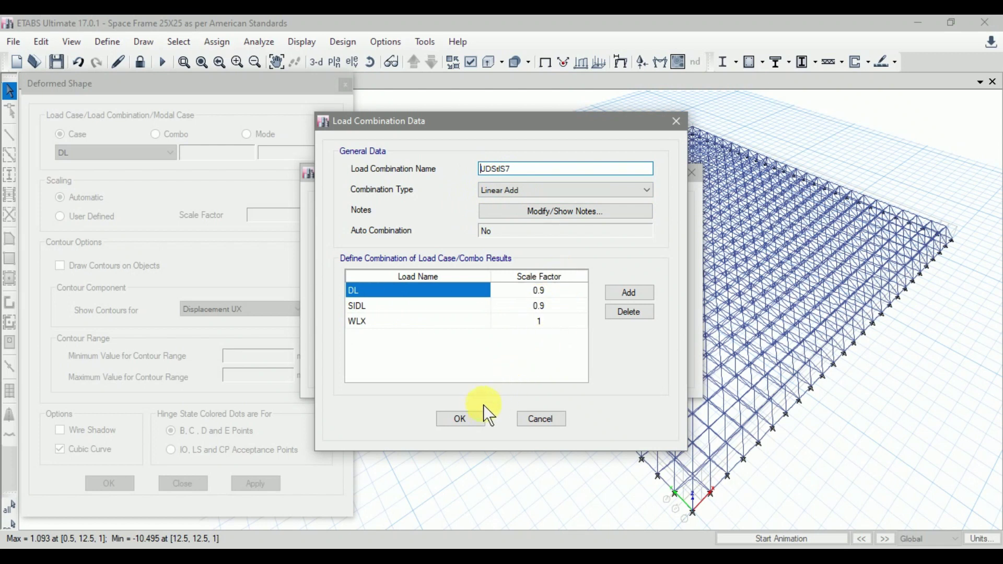
left_click(461, 420)
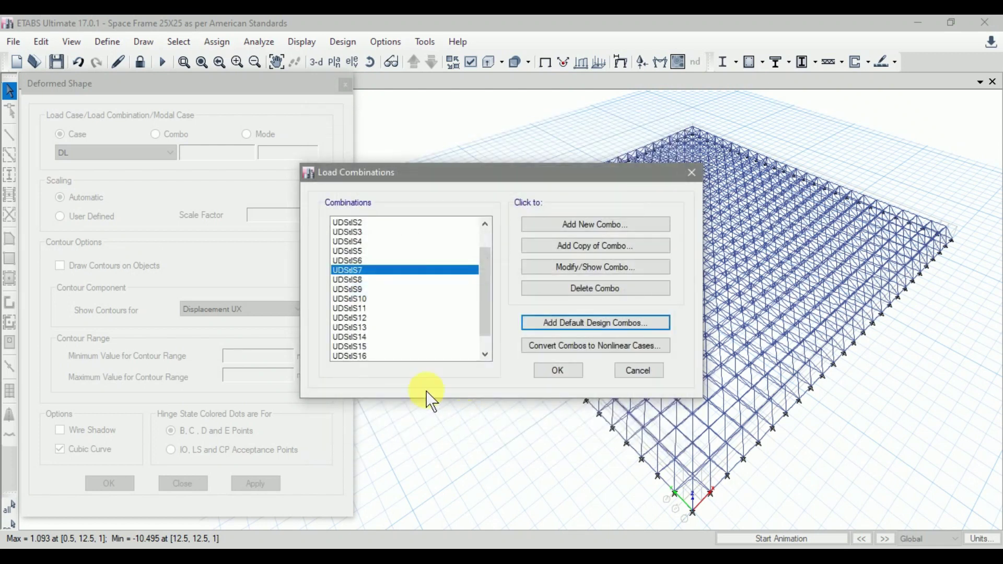
left_click(372, 310)
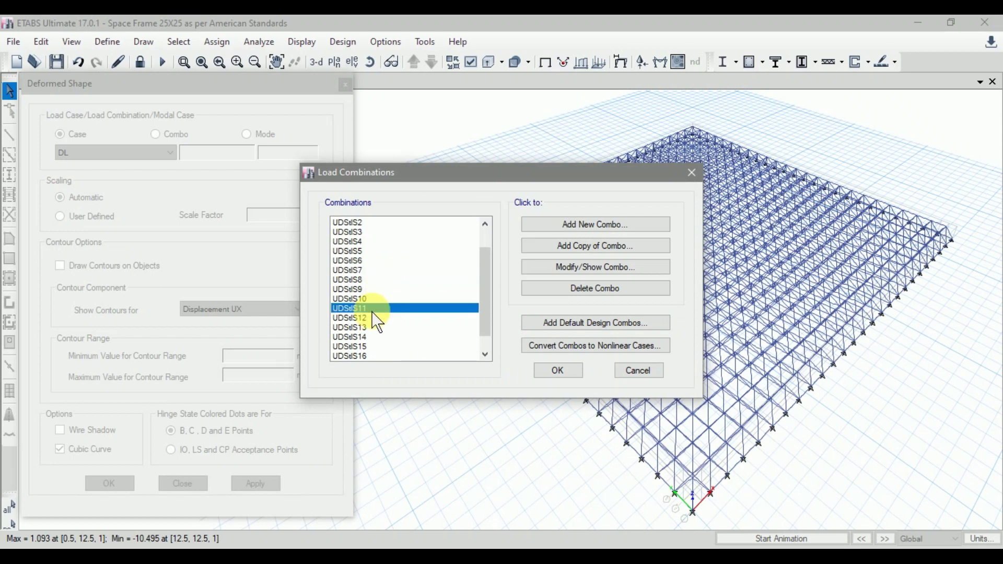
left_click(603, 268)
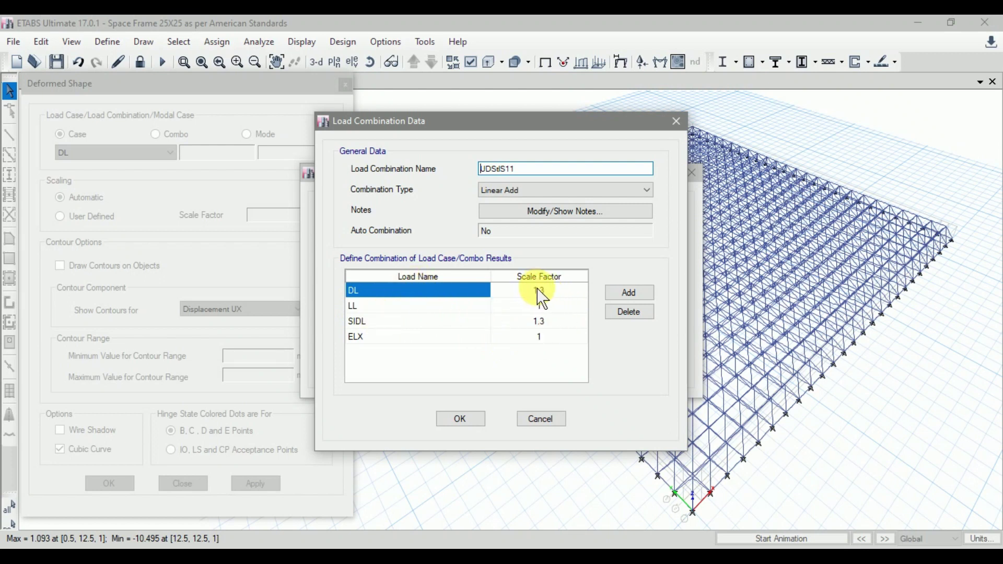
left_click(459, 418)
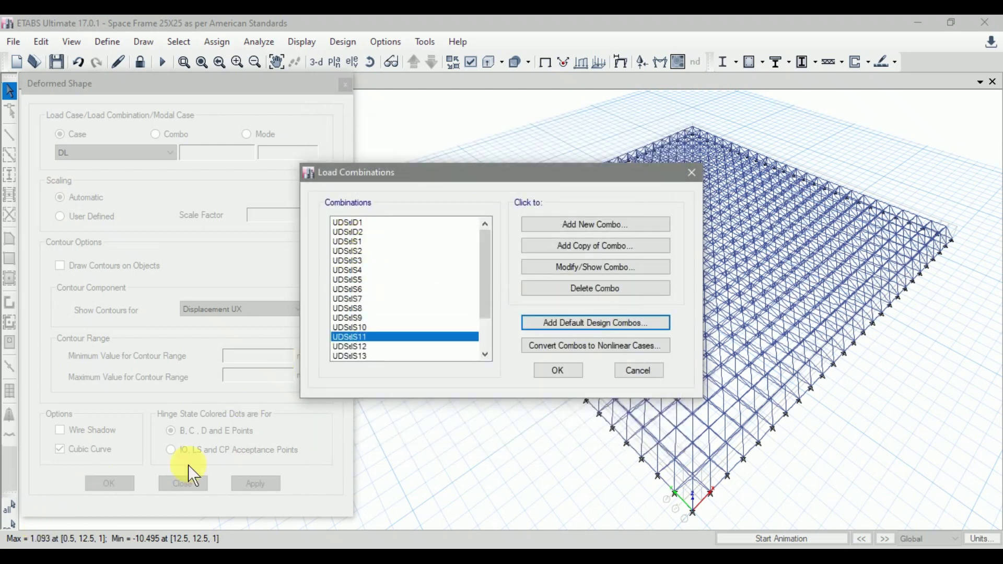
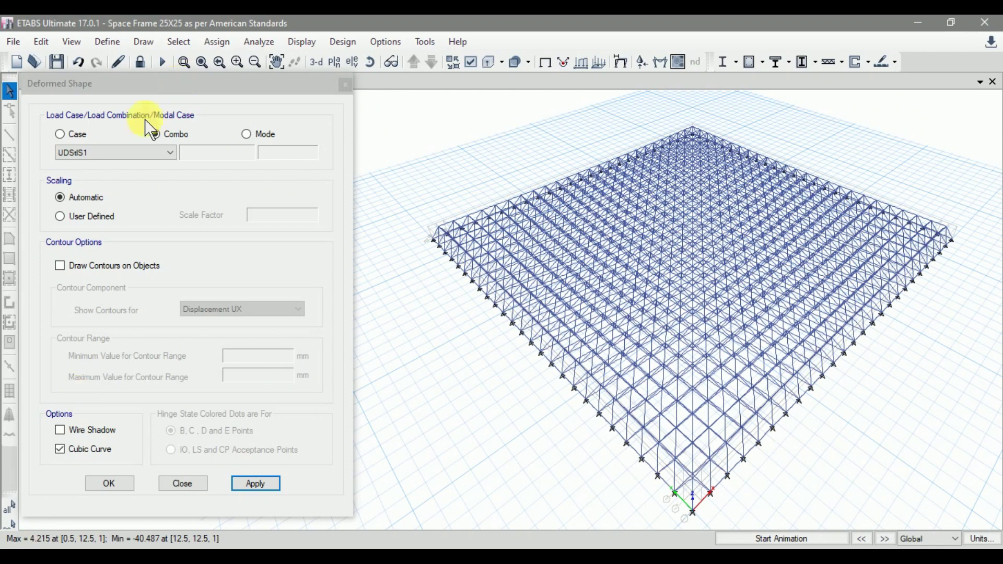
Display the space frame's deformed shape for load combination UDStlS2
left_click(171, 152)
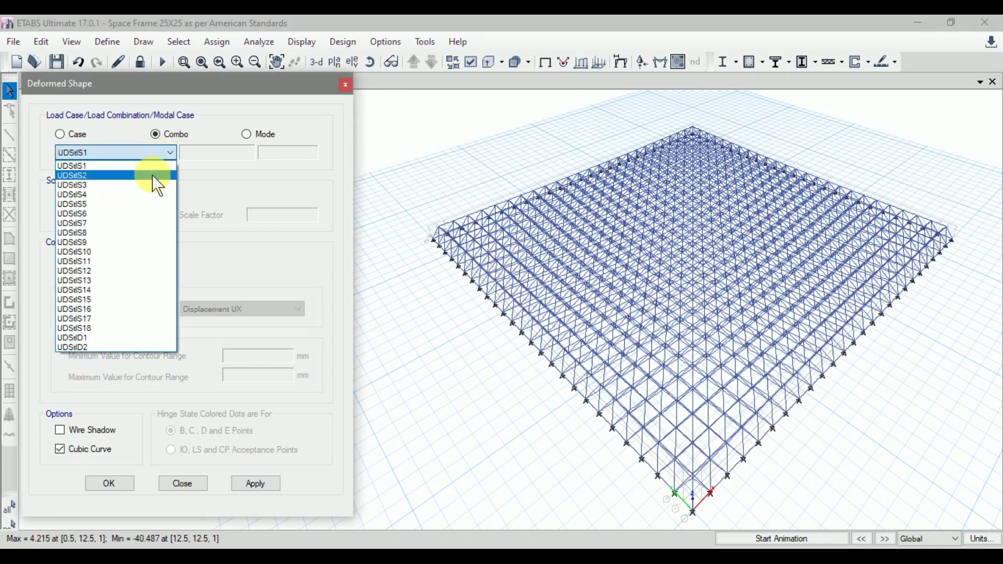
left_click(152, 175)
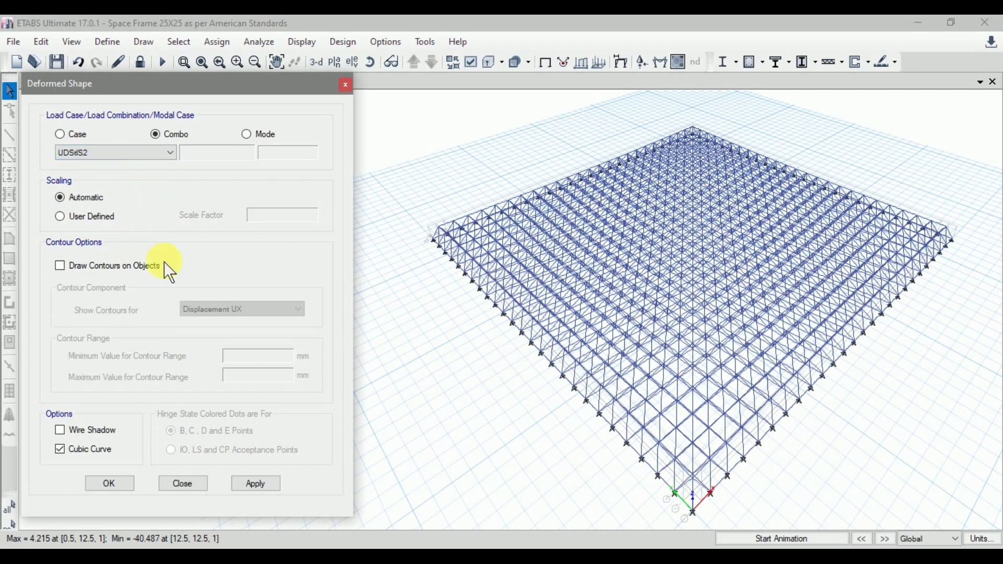
left_click(256, 482)
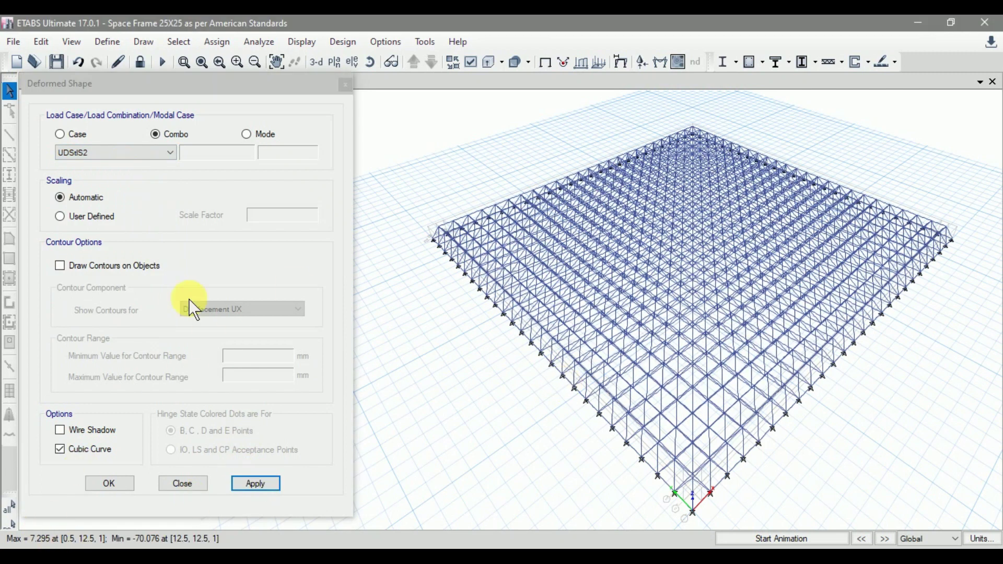
Display the space frame's deformed shape for load combination UDStlS7 and for UDStlS11, checking the extreme displacements of each
left_click(157, 152)
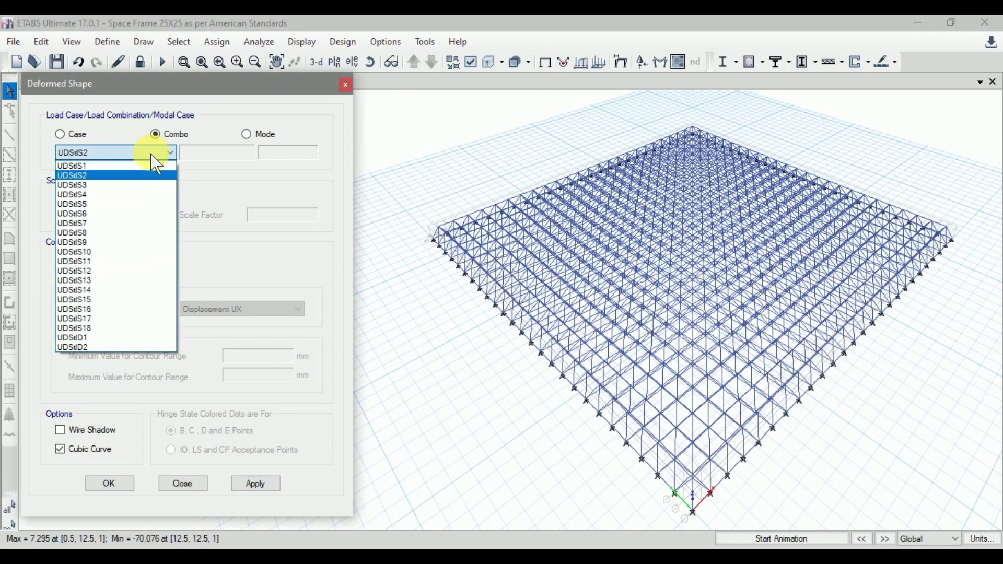
left_click(131, 224)
left_click(250, 485)
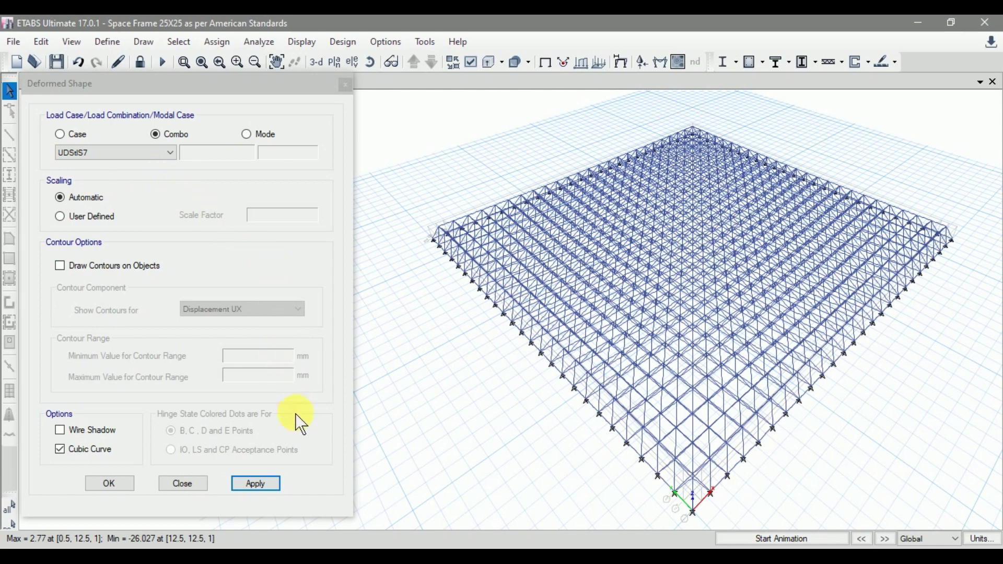
left_click(252, 485)
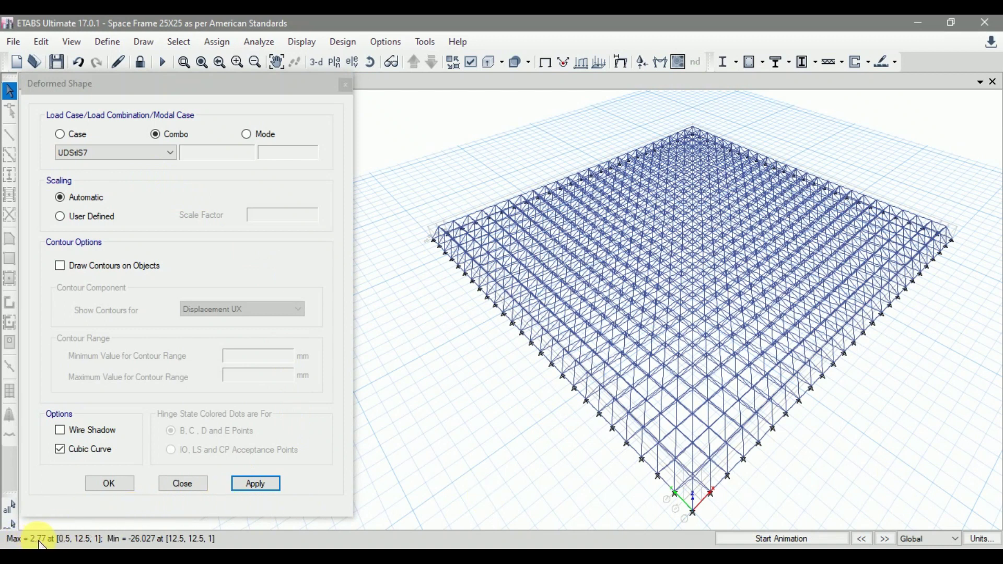
left_click(169, 153)
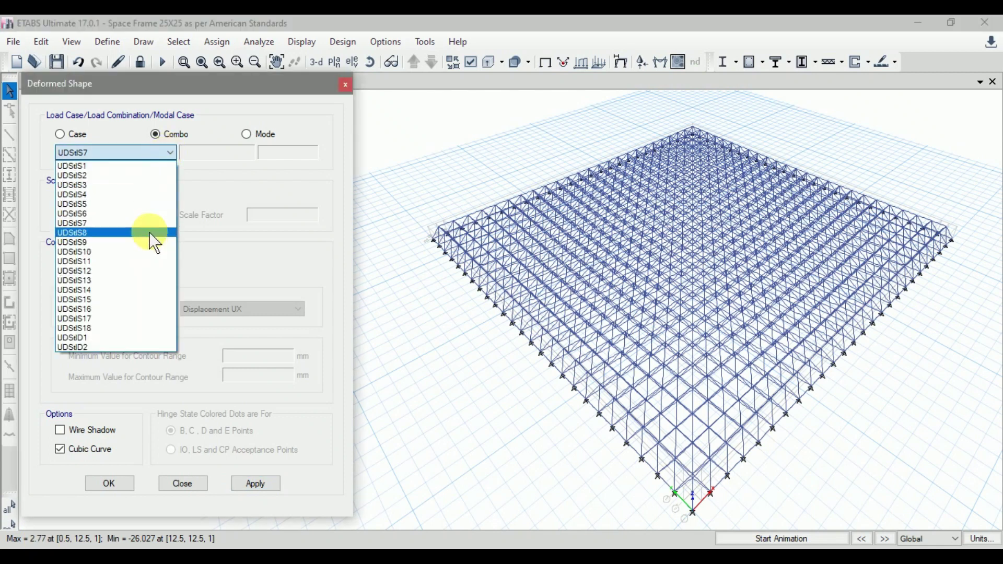
left_click(127, 261)
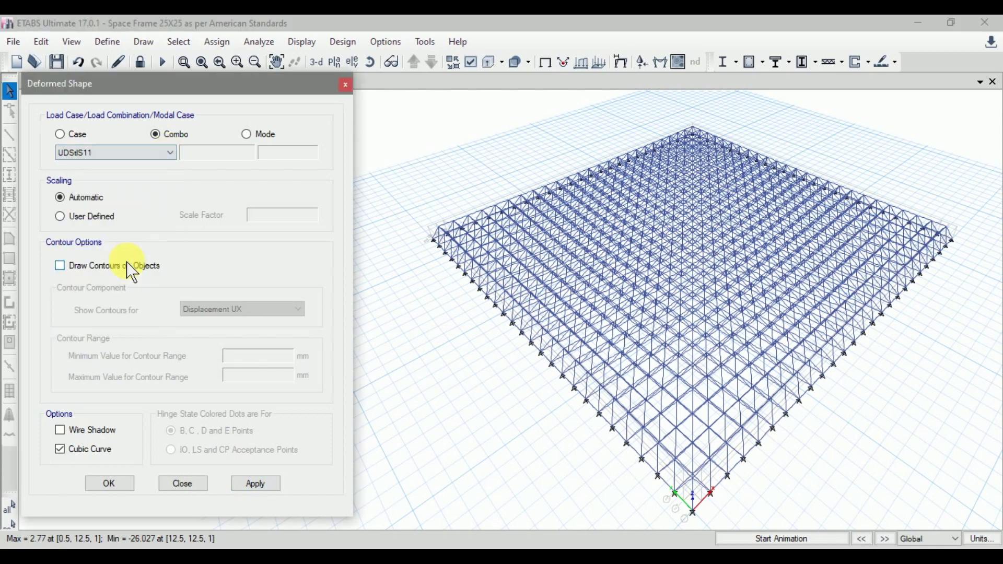
left_click(253, 483)
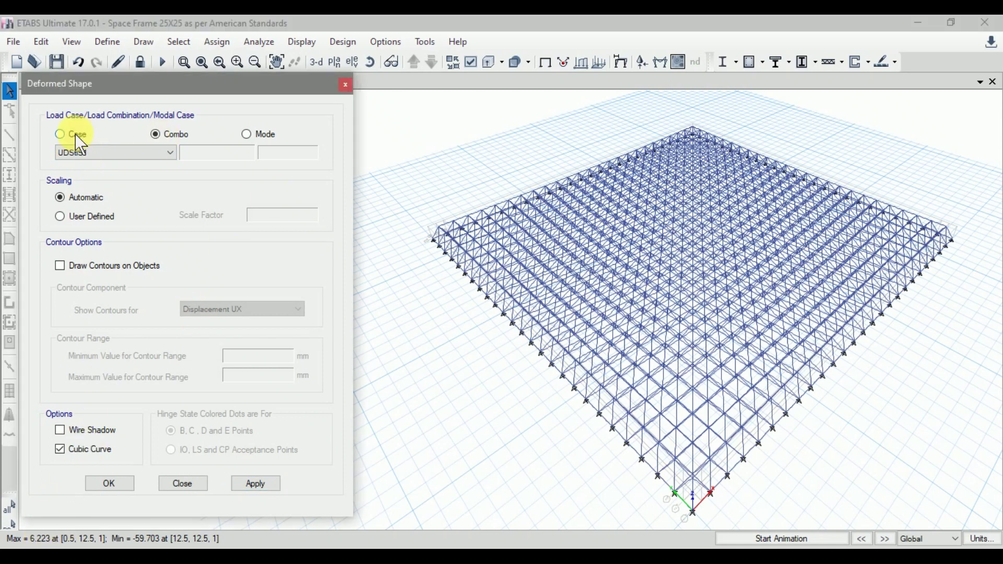
Display the deformed shape for load combinations UDStlD1 and UDStlD2, and check the displacements of a joint at the top of the frame
left_click(115, 152)
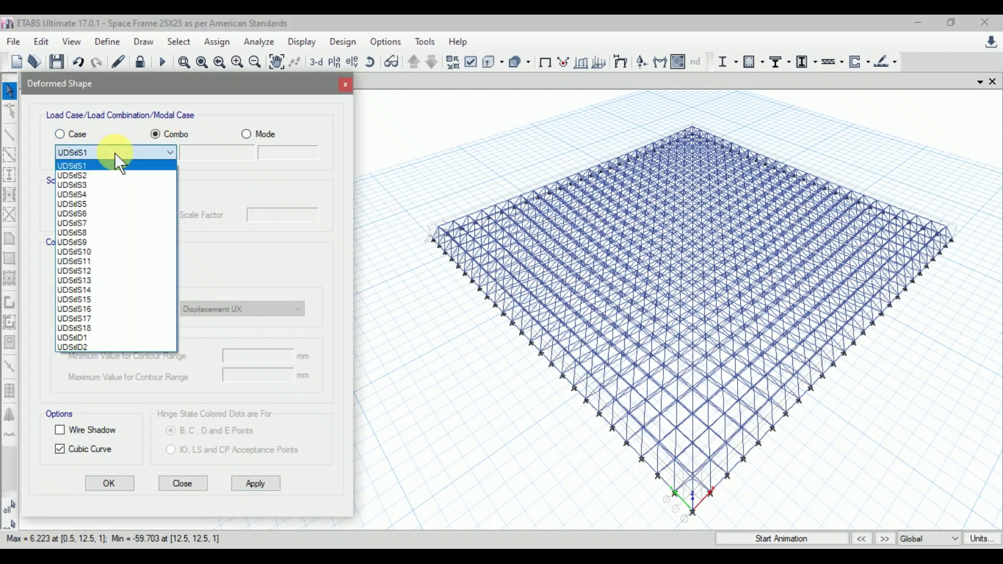
left_click(103, 340)
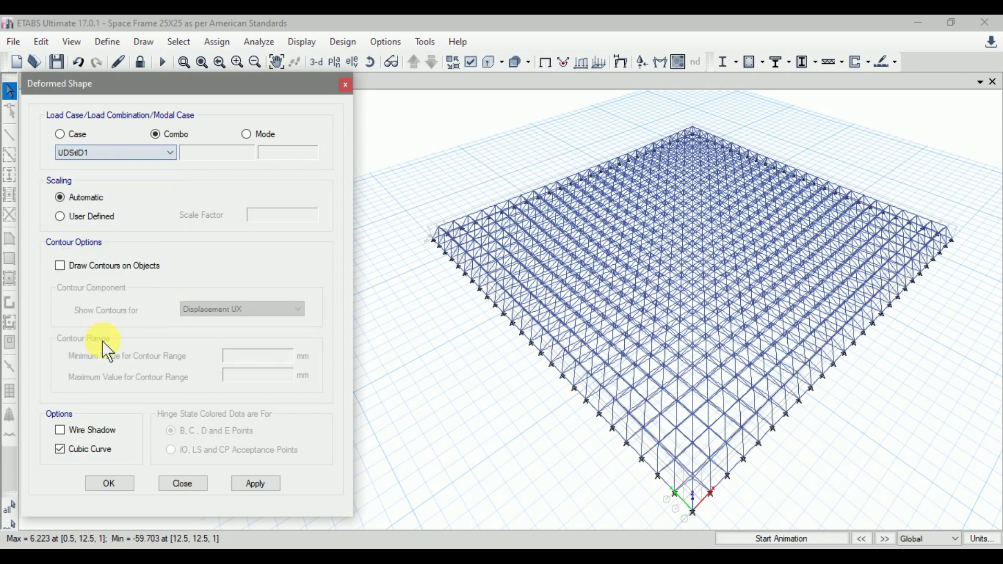
left_click(263, 492)
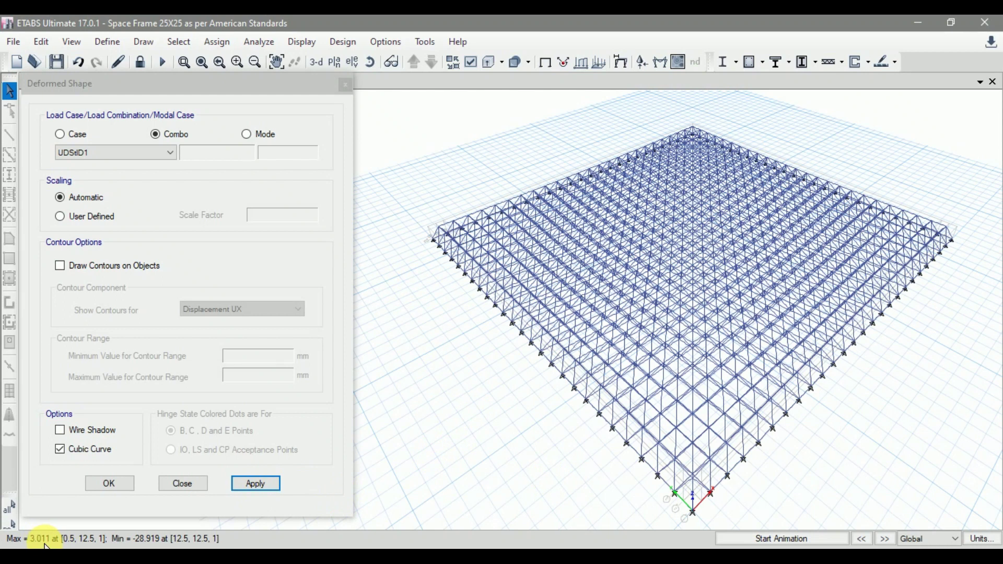
left_click(121, 157)
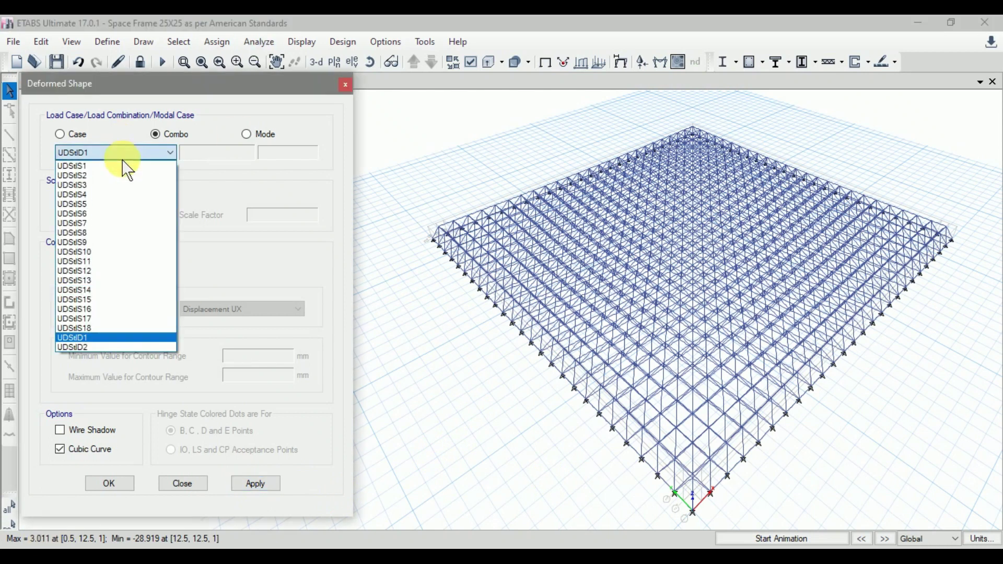
left_click(77, 346)
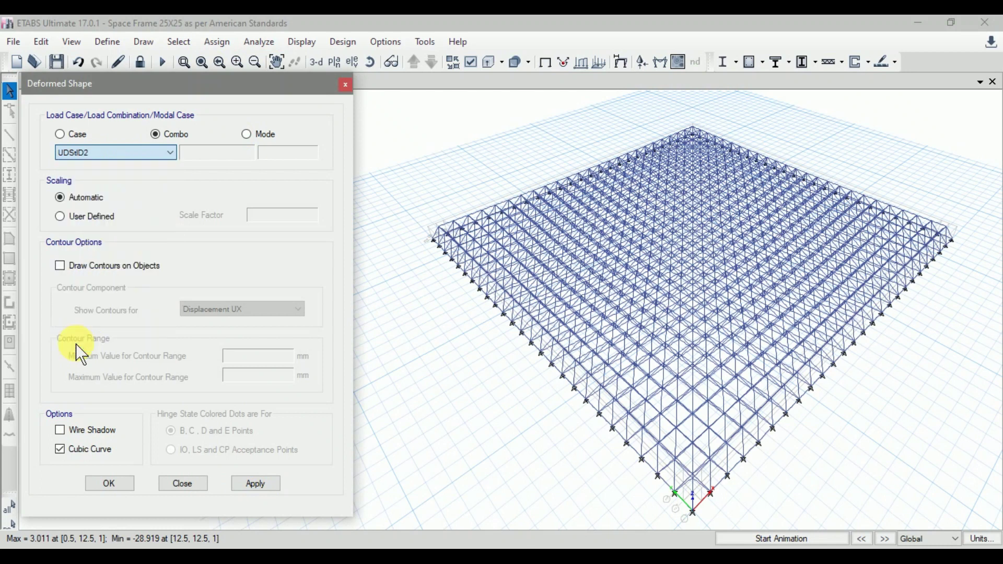
left_click(260, 487)
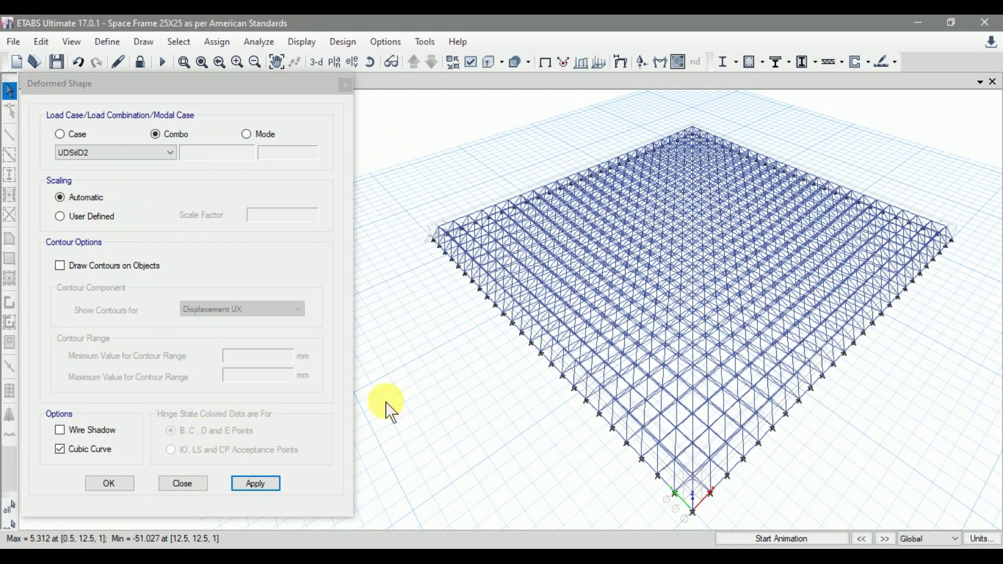
right_click(525, 349)
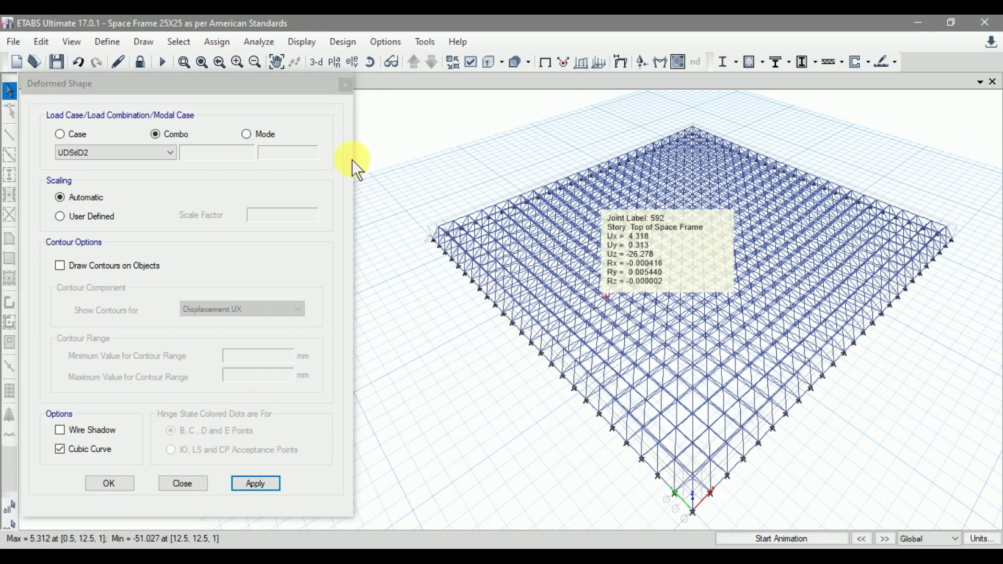
Display the space frame's deformed shape for the single load case WLX and for ELX, checking the extreme displacements of each
left_click(64, 133)
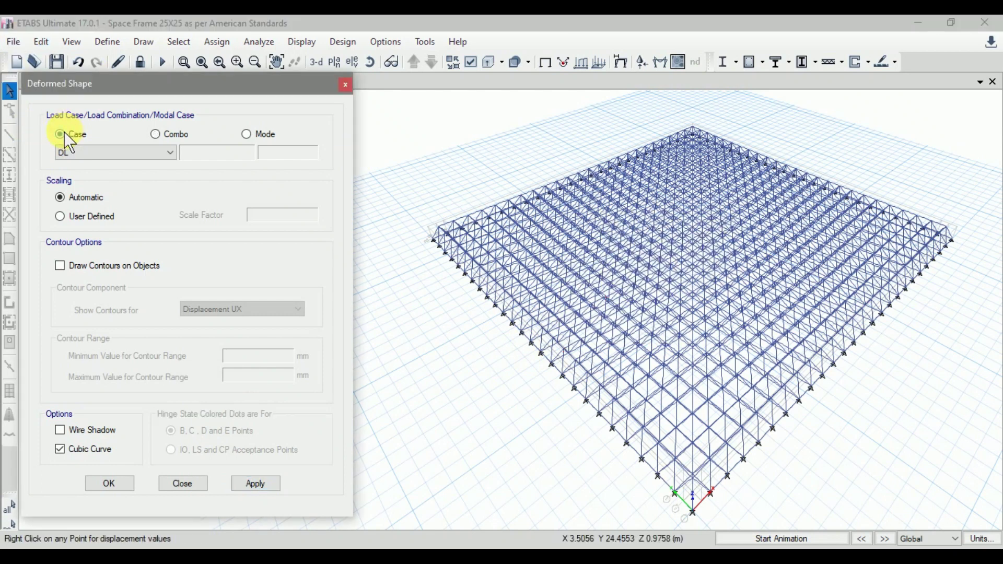
left_click(99, 150)
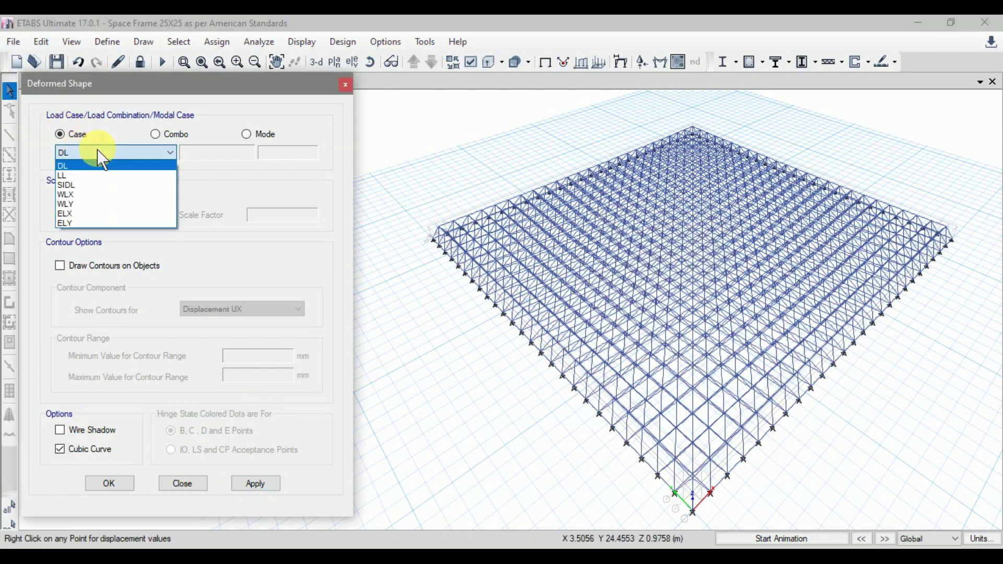
left_click(95, 194)
left_click(261, 484)
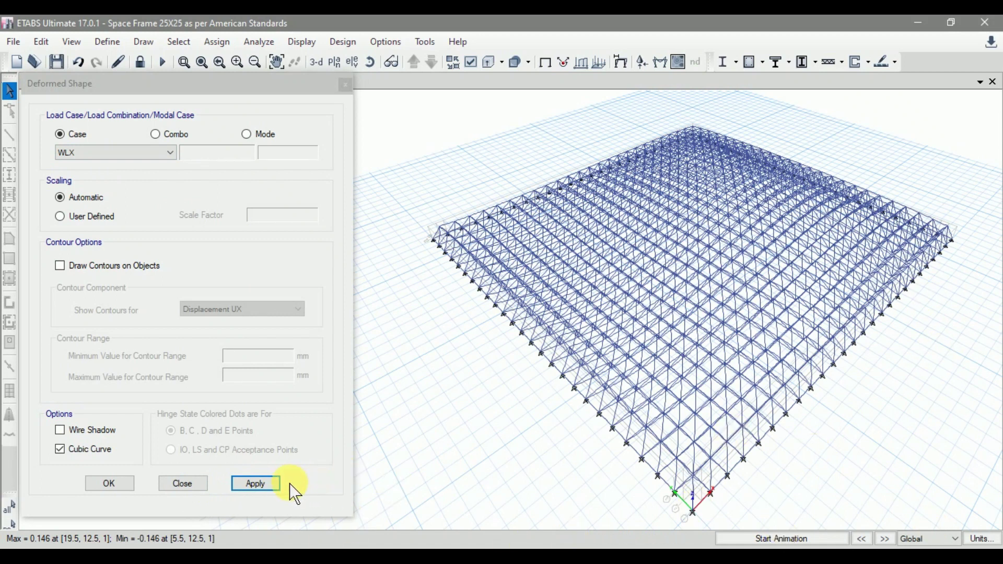
mouse_move(724, 168)
left_click(97, 153)
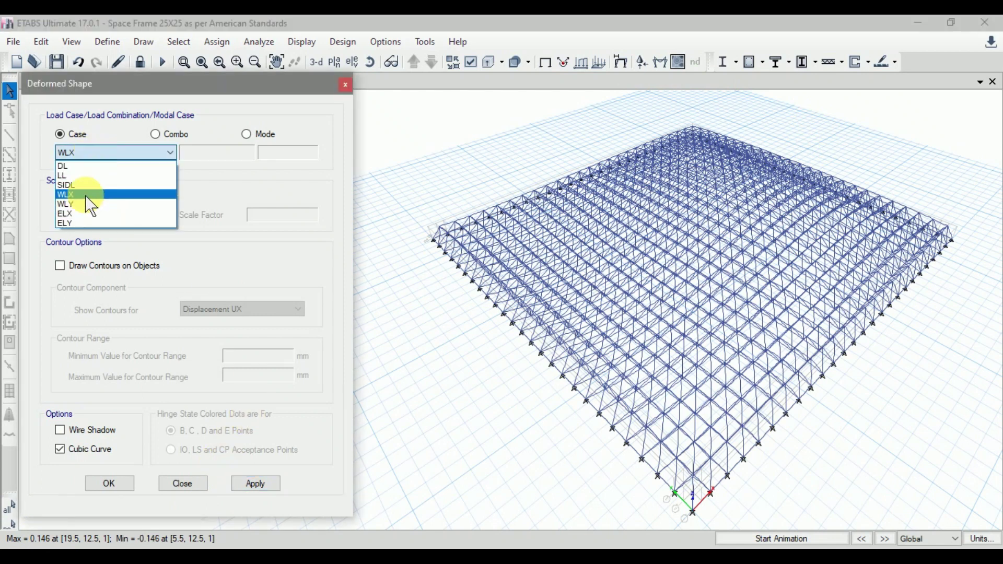
left_click(77, 214)
left_click(255, 484)
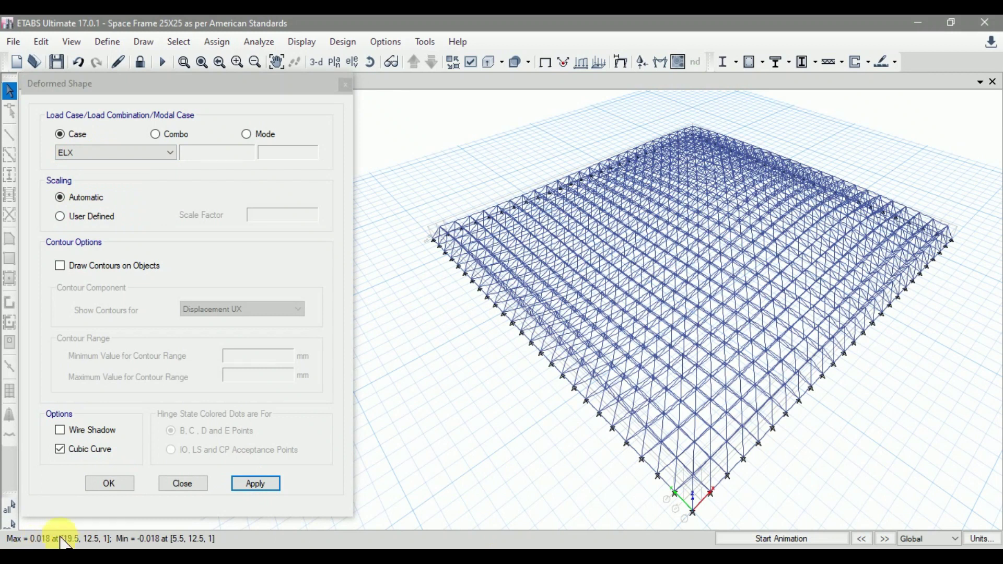
Display the space frame's deformed shape for the dead load case DL and close the Deformed Shape settings
left_click(92, 155)
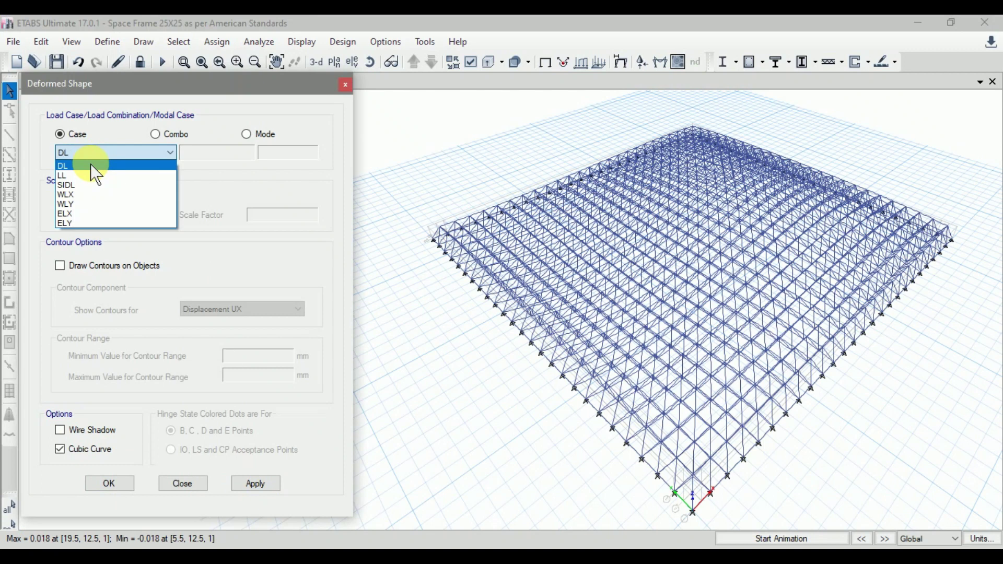
left_click(91, 165)
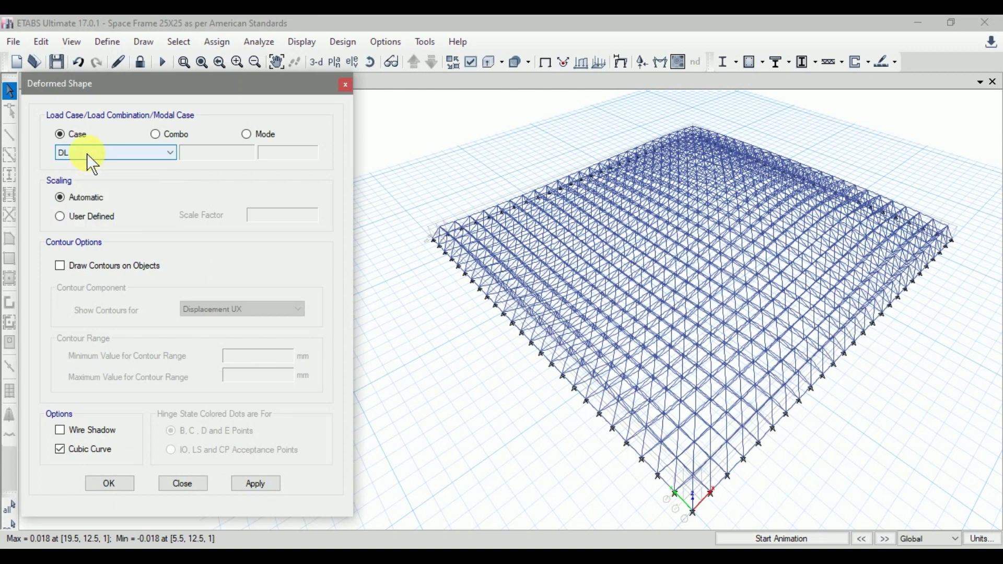
left_click(255, 484)
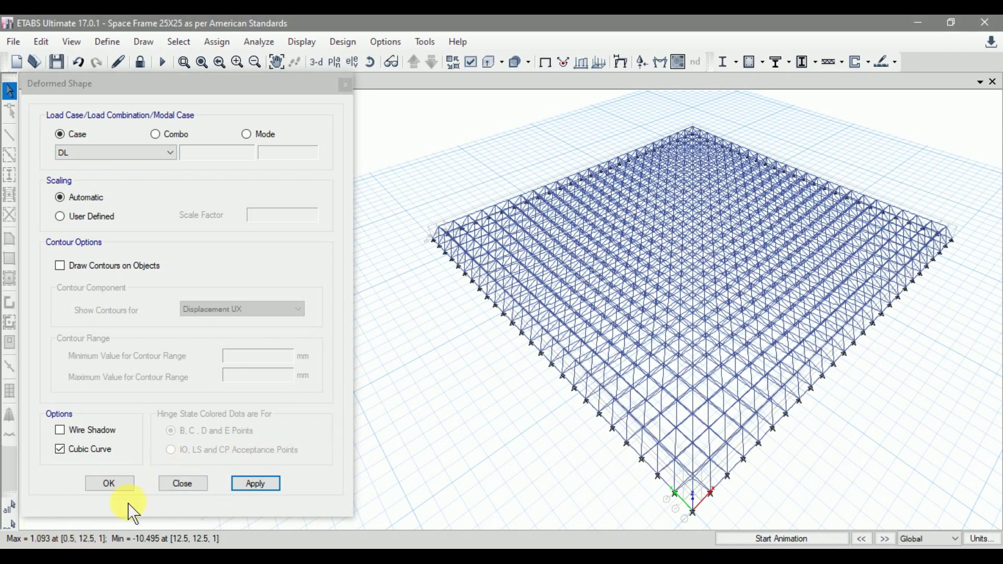
left_click(119, 490)
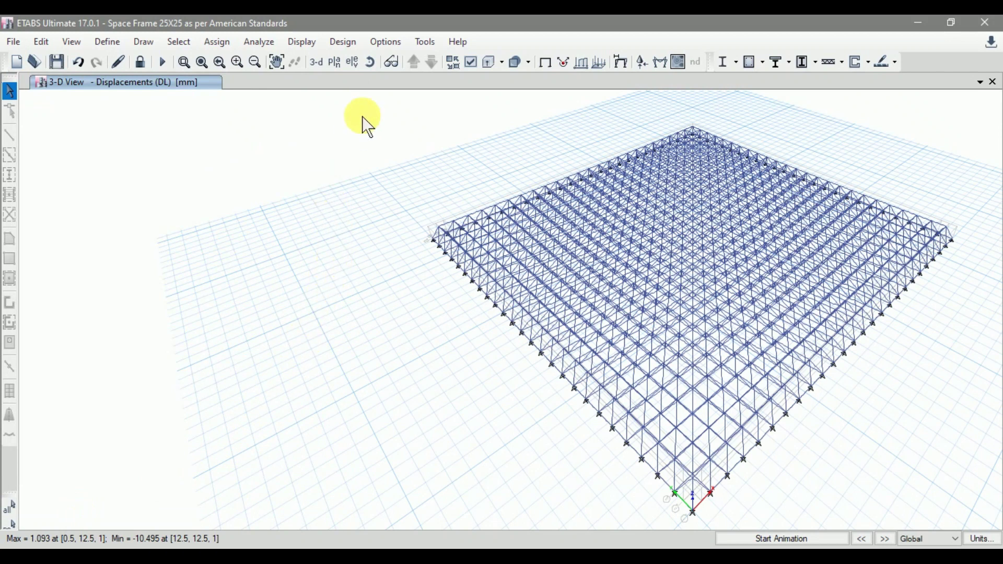
Display the frames' filled axial force diagram for load combination UDStlS1, with the force diagram settings placed beside the 3-D model
left_click(319, 60)
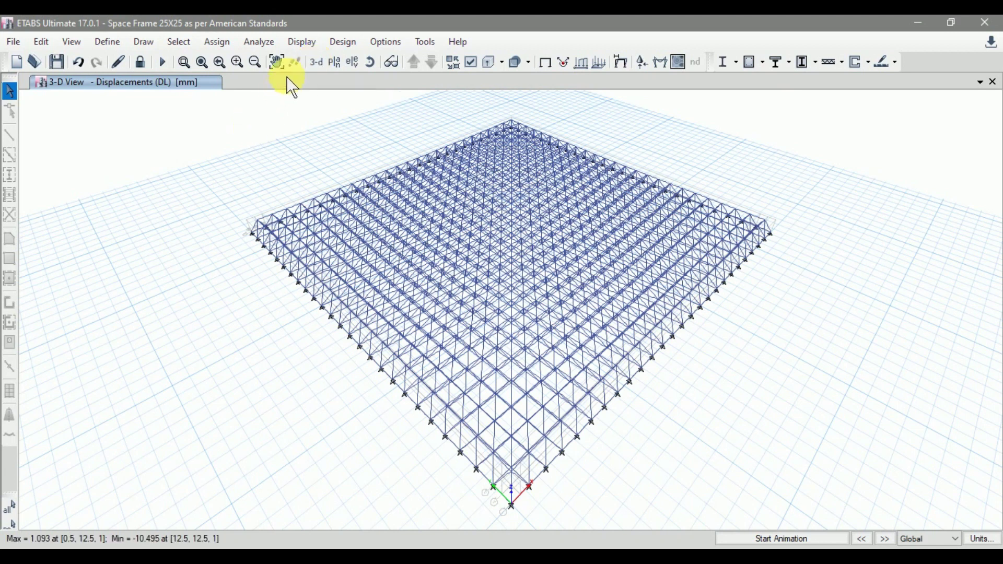
left_click(302, 51)
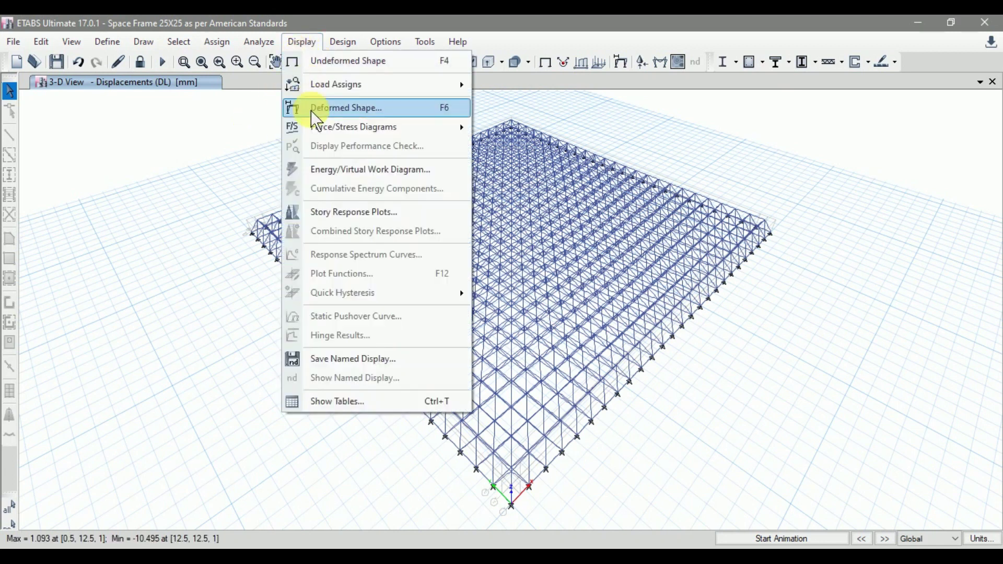
mouse_move(312, 128)
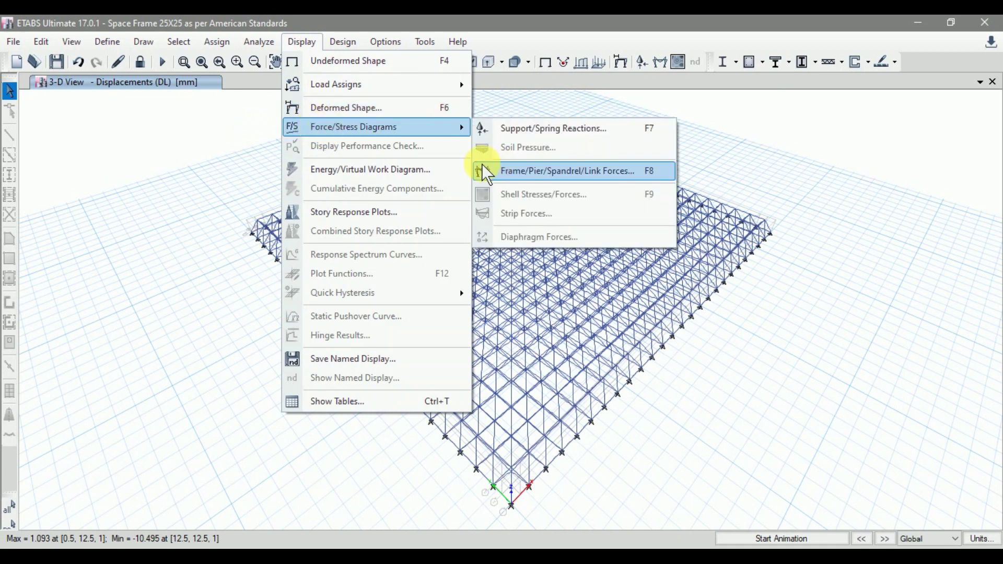
left_click(500, 173)
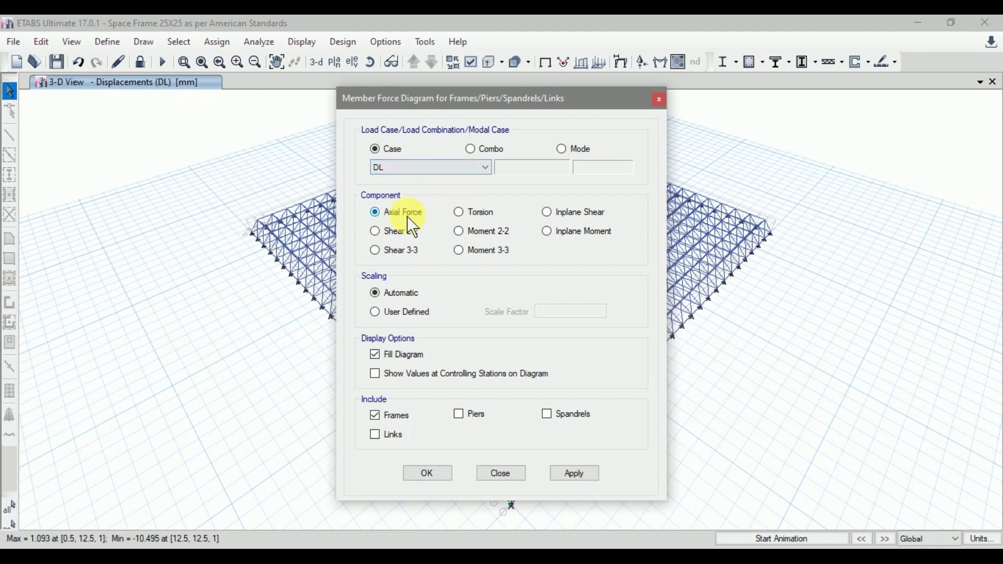
left_click(471, 150)
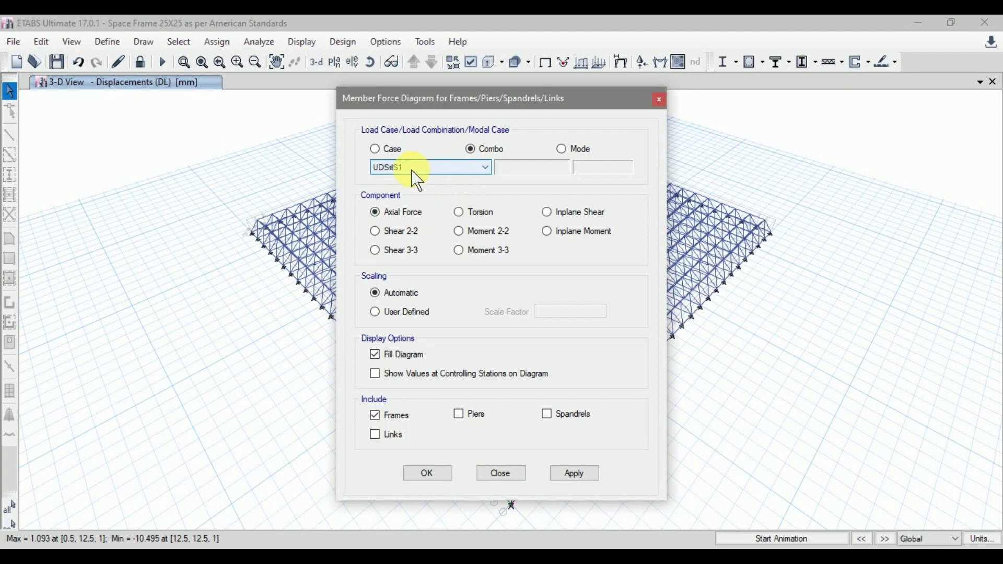
left_click_drag(642, 97, 328, 100)
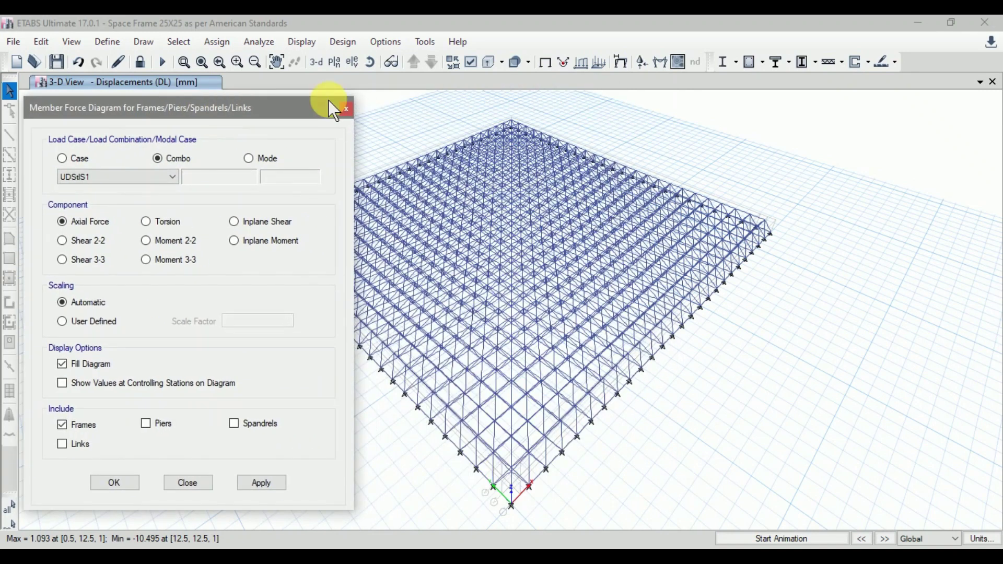
left_click(276, 63)
left_click_drag(413, 99, 598, 115)
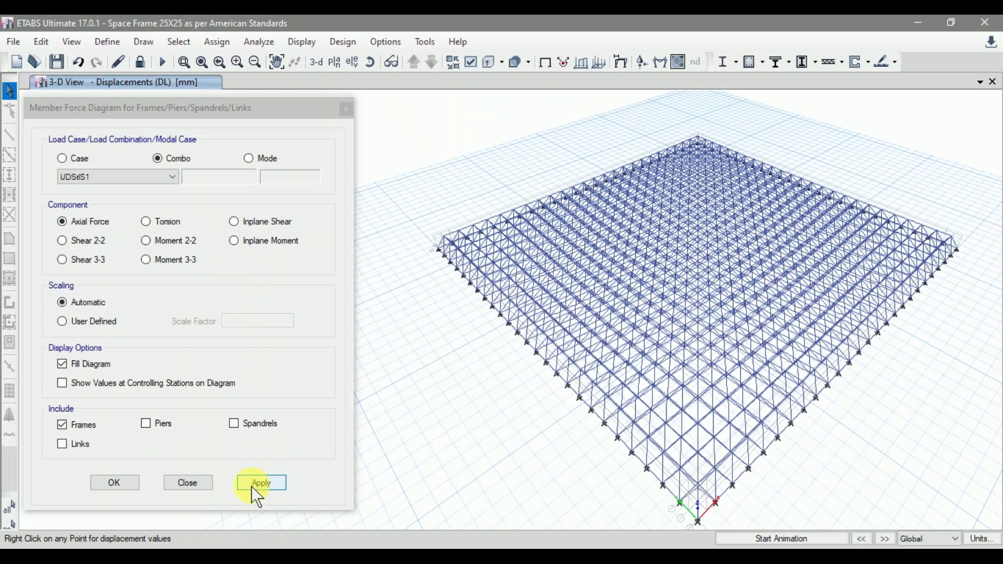
left_click(252, 487)
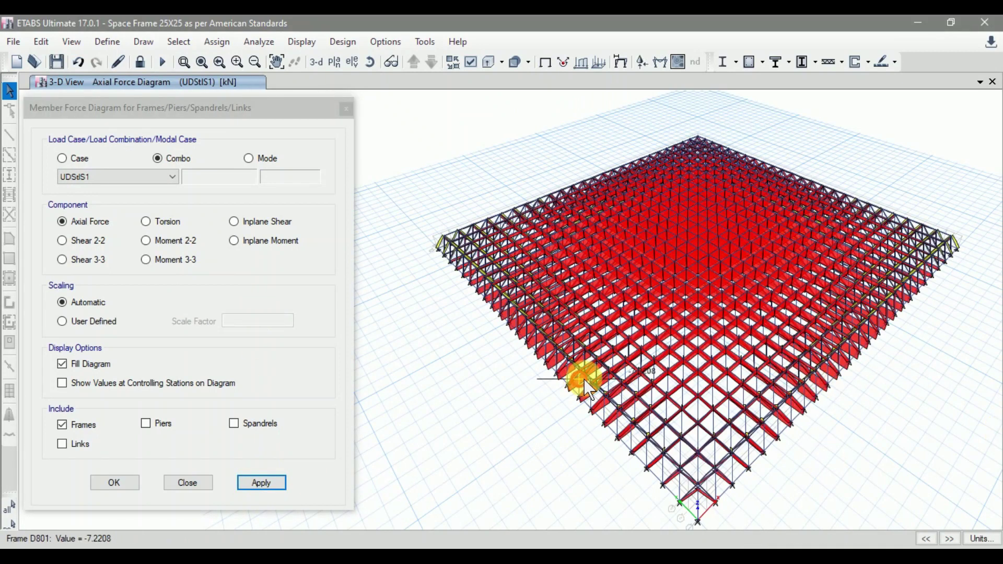
Examine the axial force values of individual chord and diagonal members in the space frame's interior
scroll(704, 255, "up", 5)
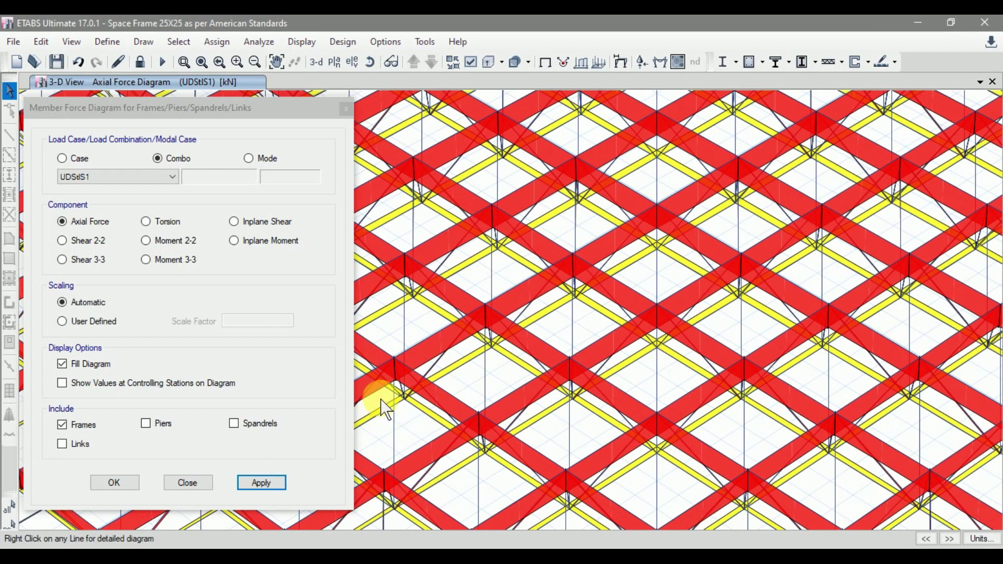
mouse_move(737, 264)
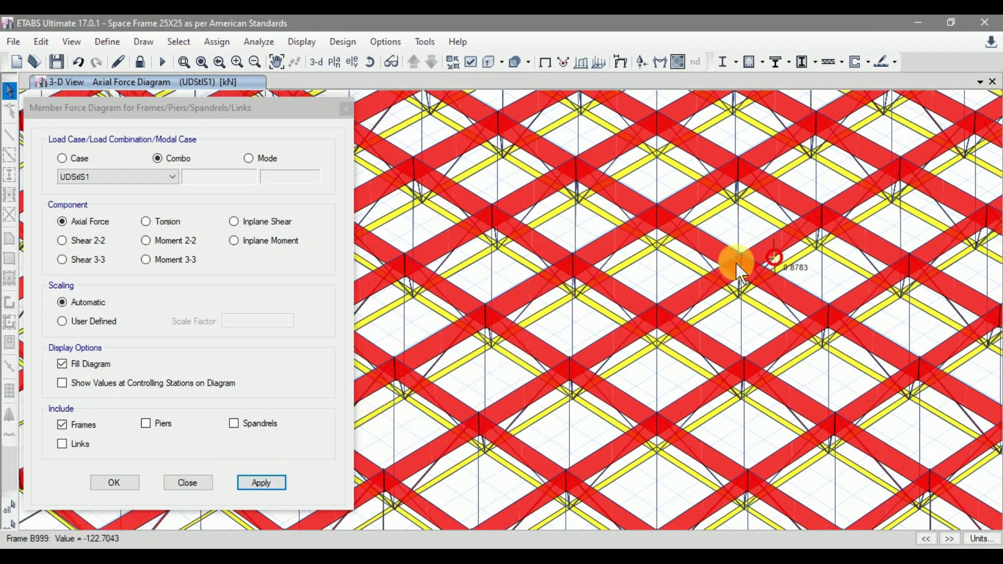
mouse_move(675, 236)
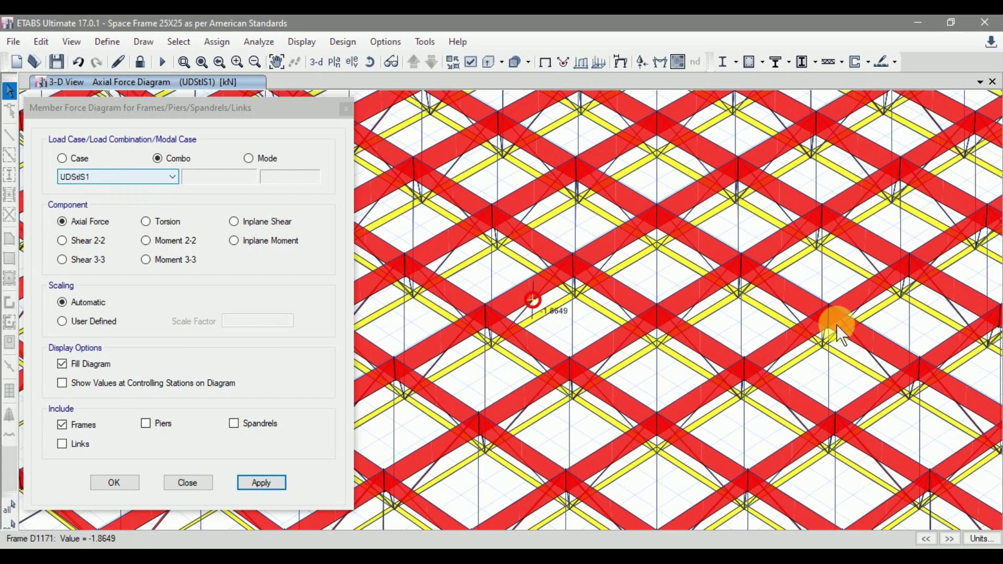
mouse_move(747, 319)
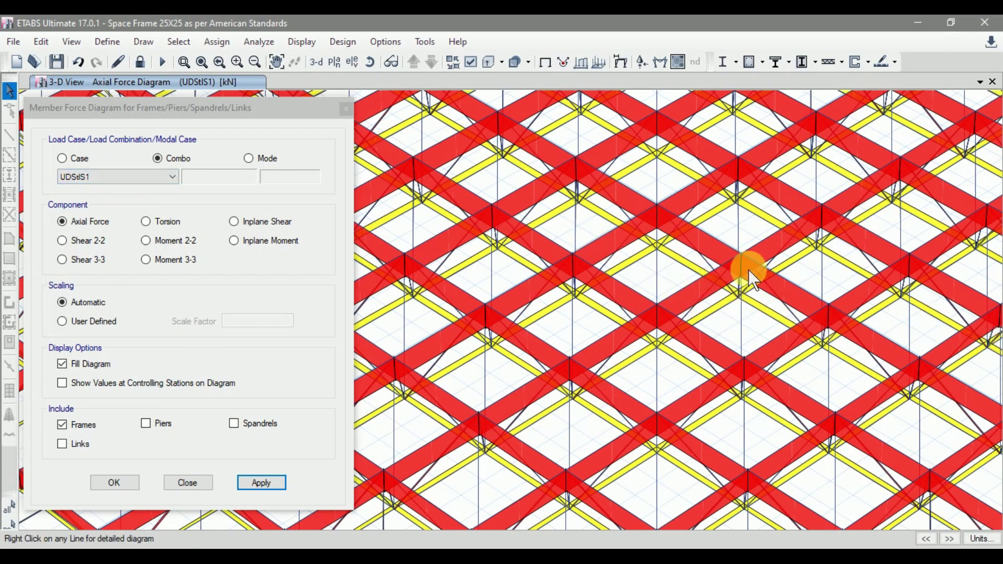
mouse_move(663, 306)
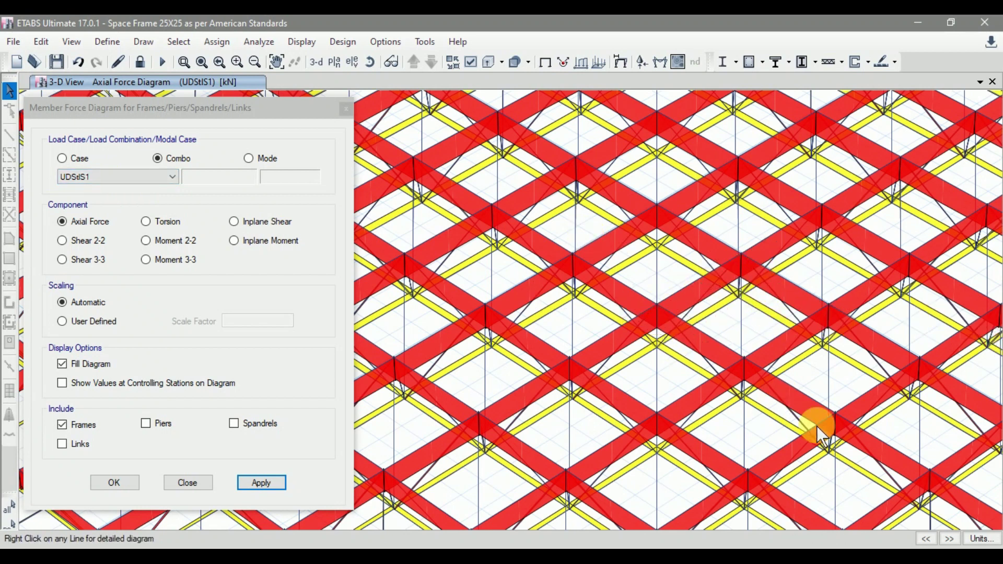
Inspect the detailed UDStlS1 axial force diagrams of an interior diagonal brace, a top chord member and a bottom chord member
mouse_move(789, 412)
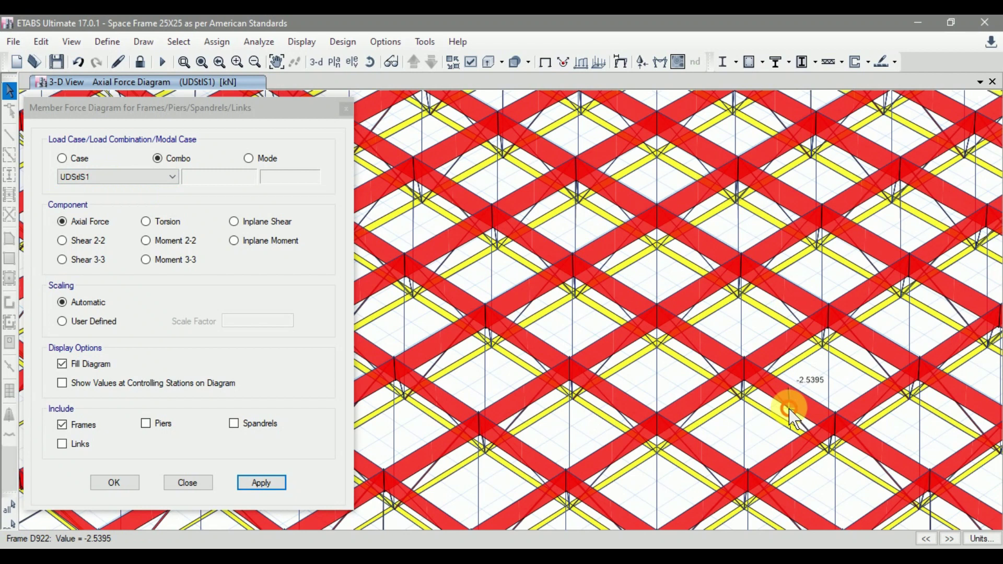
right_click(790, 412)
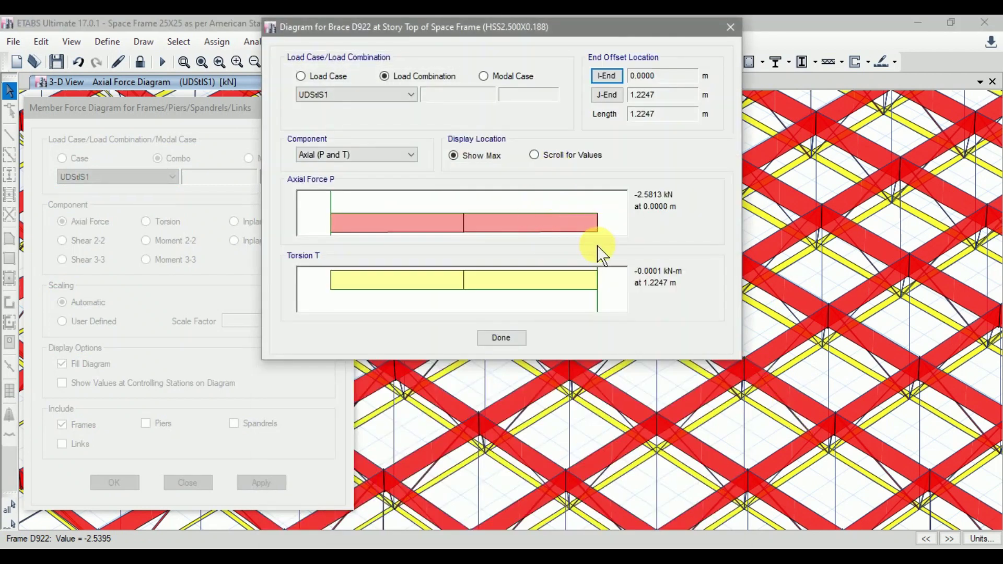
left_click(731, 26)
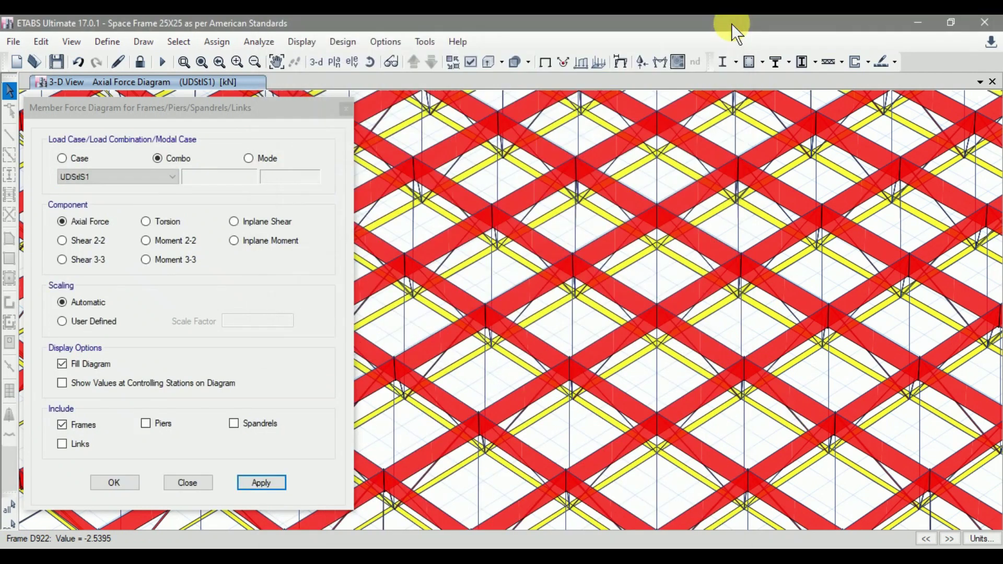
right_click(701, 384)
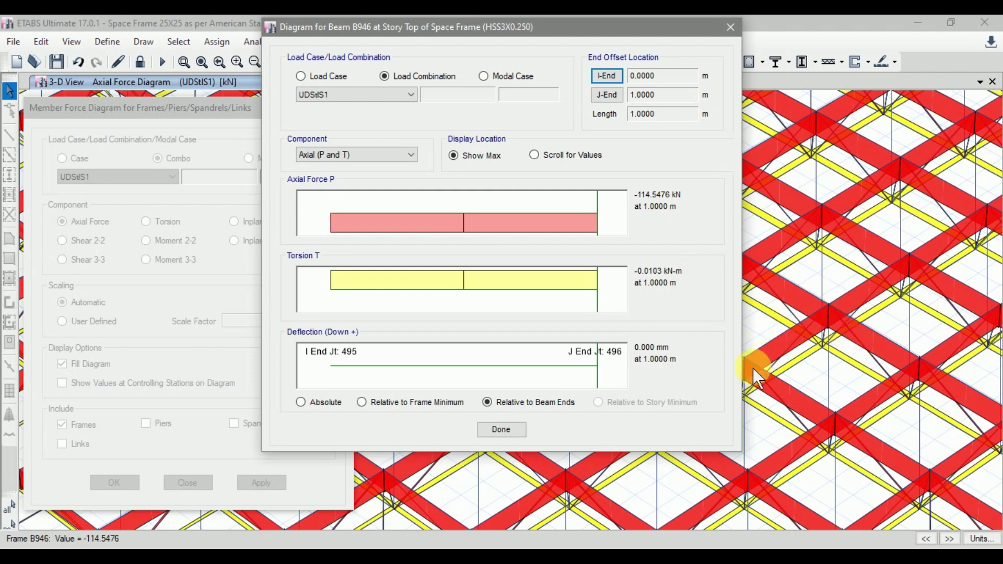
left_click(512, 426)
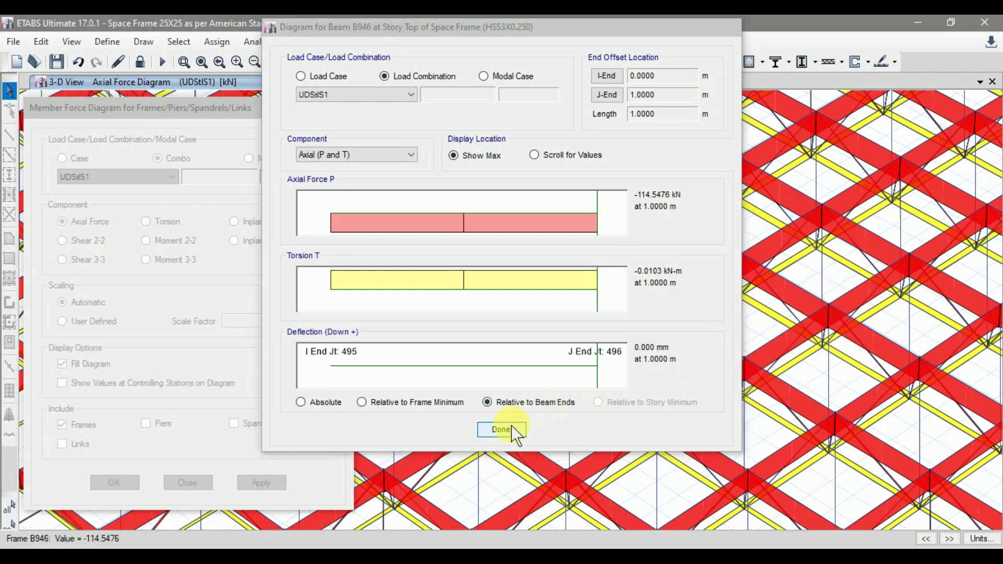
right_click(711, 431)
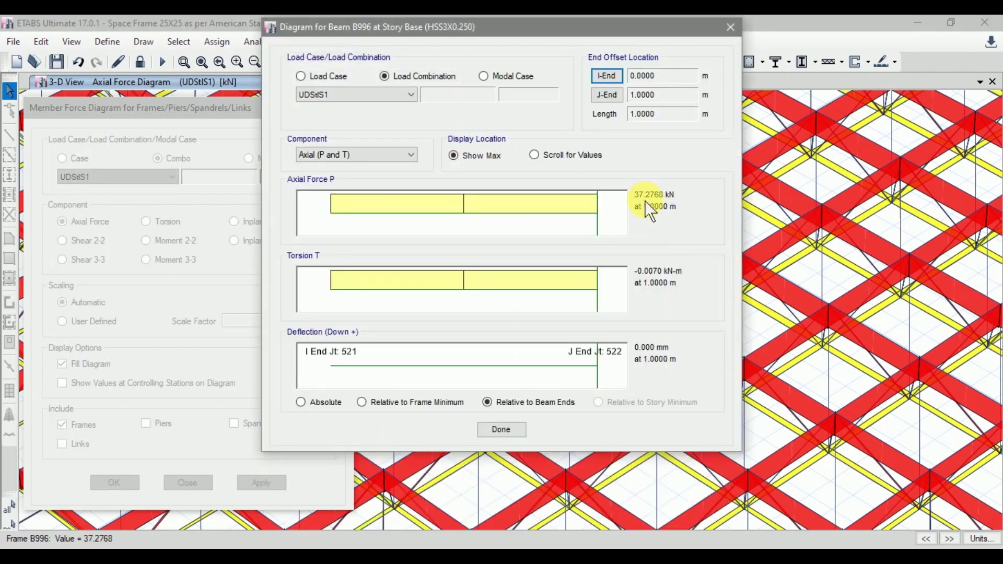
left_click(507, 426)
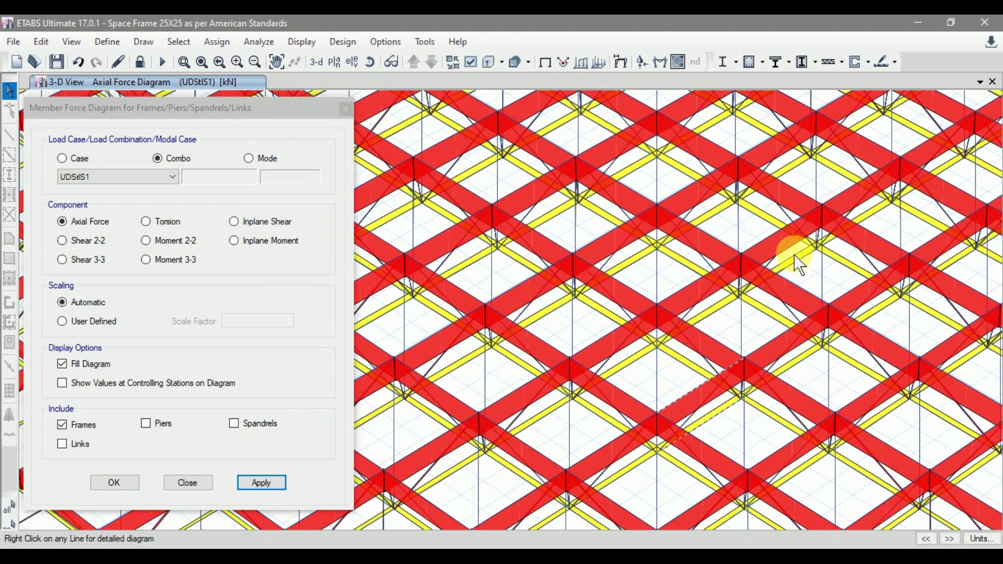
left_click(784, 291)
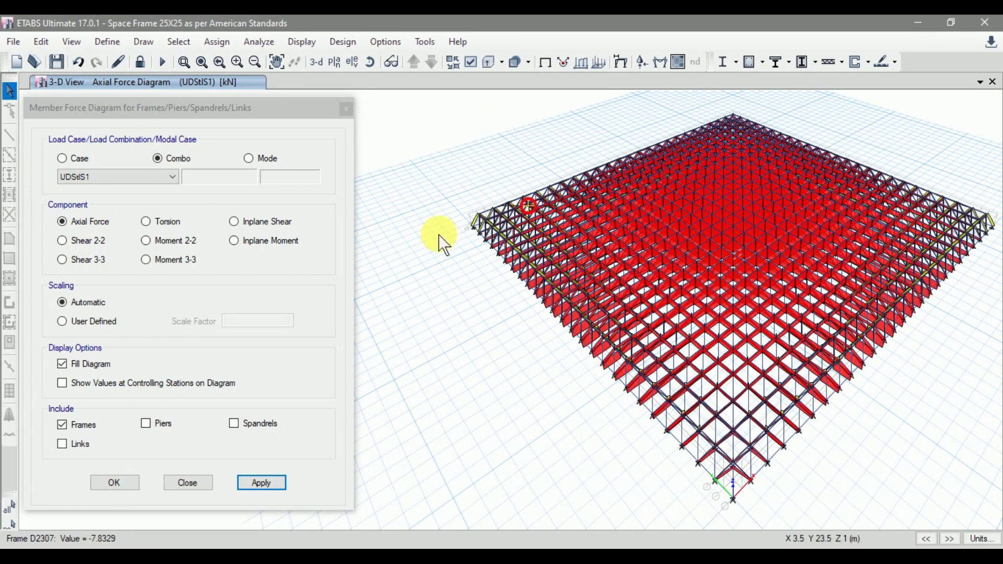
Display the space frame's axial force diagram for load combination UDStlS2
left_click(122, 184)
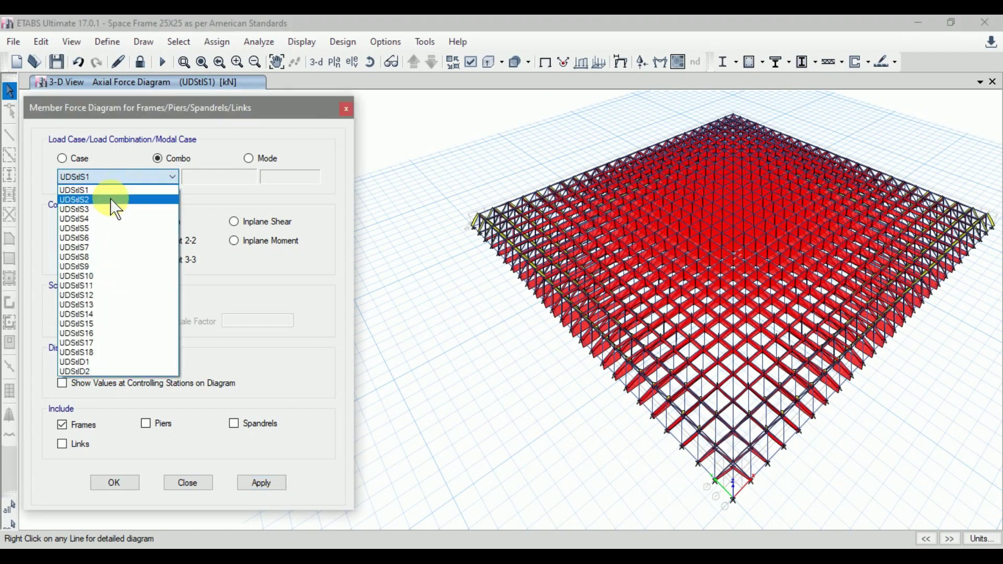
left_click(111, 198)
left_click(268, 484)
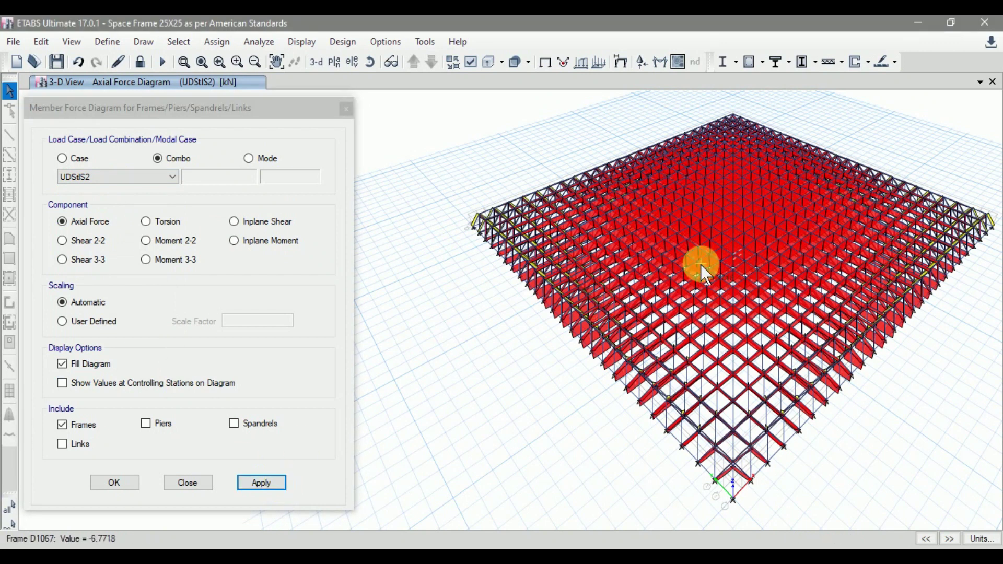
Display the axial force diagram for load combination UDStlS7 and check the forces in members along the space frame's edge
left_click(102, 182)
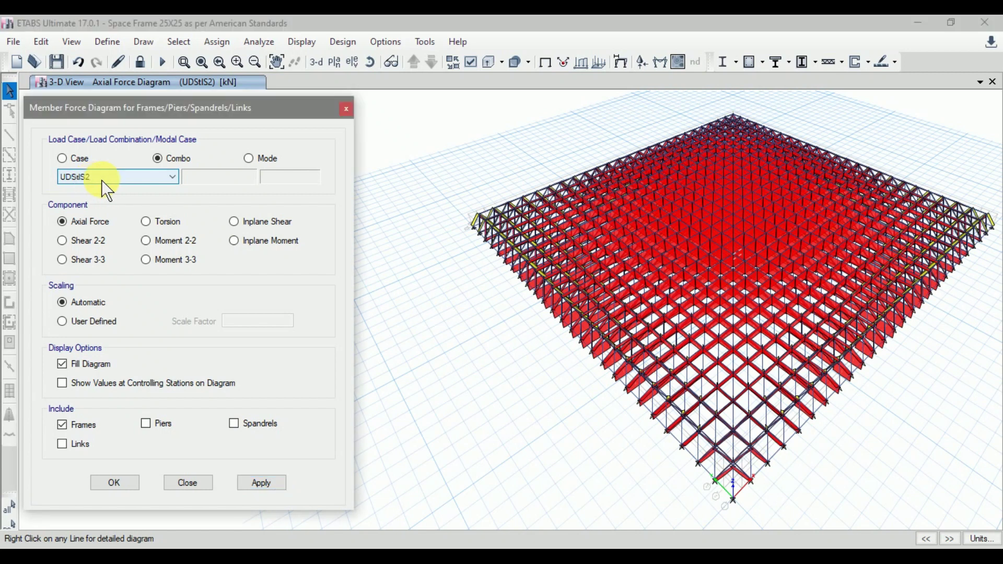
left_click(101, 181)
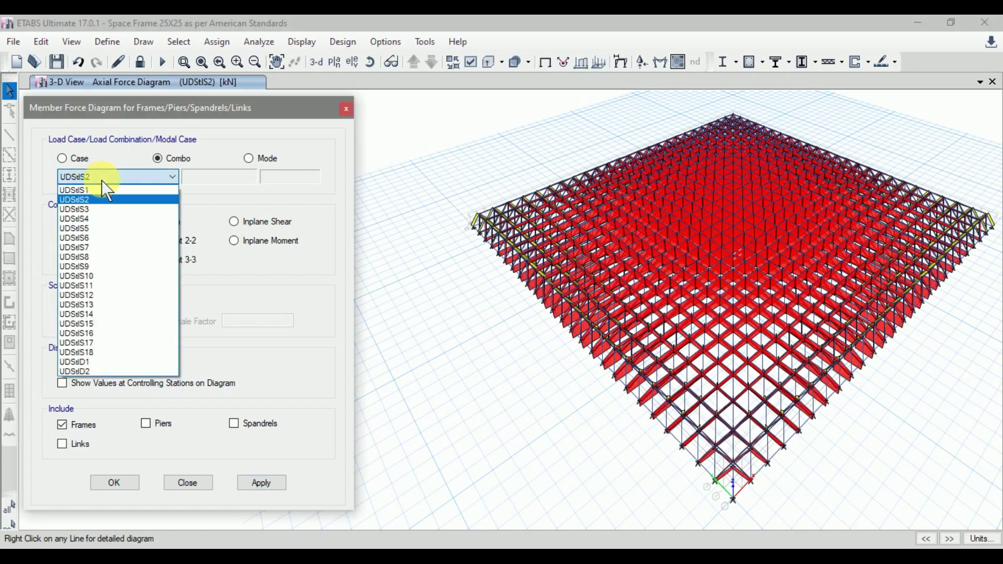
left_click(103, 247)
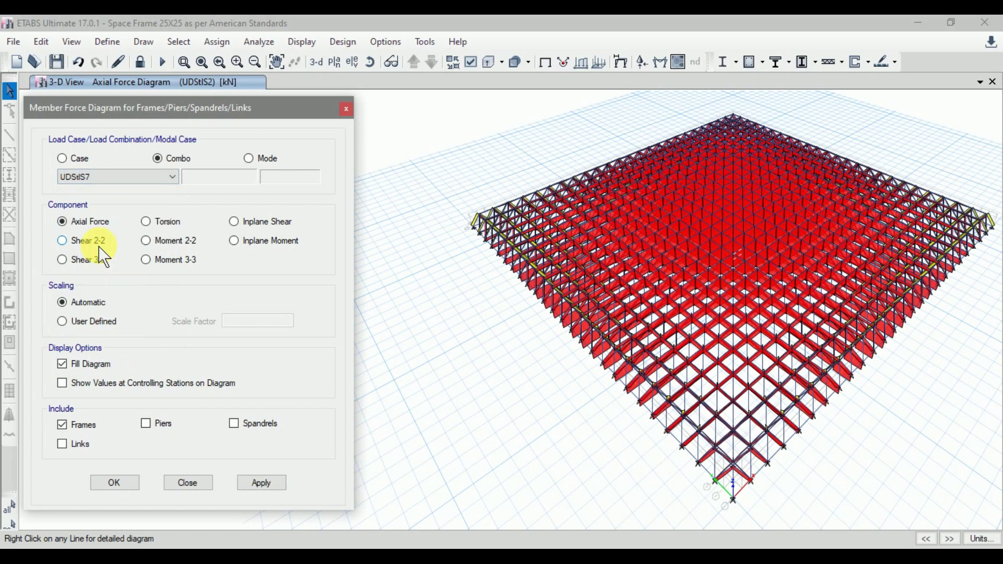
left_click(265, 480)
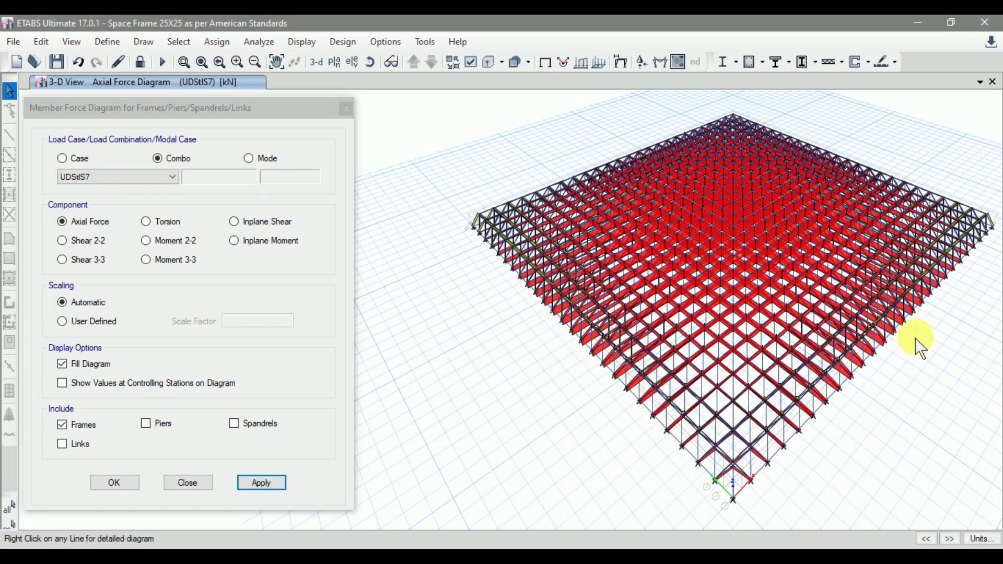
scroll(572, 298, "up", 5)
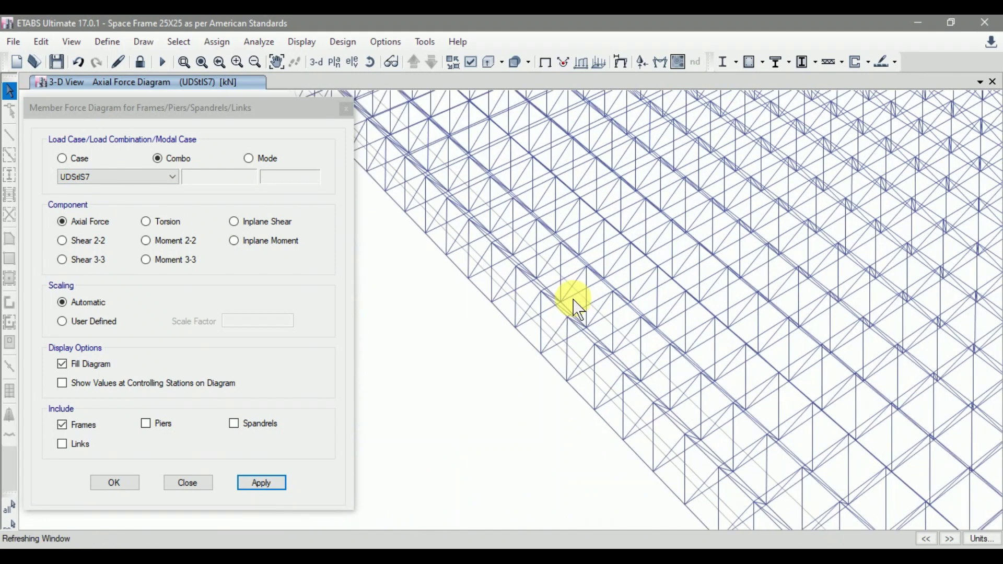
mouse_move(539, 334)
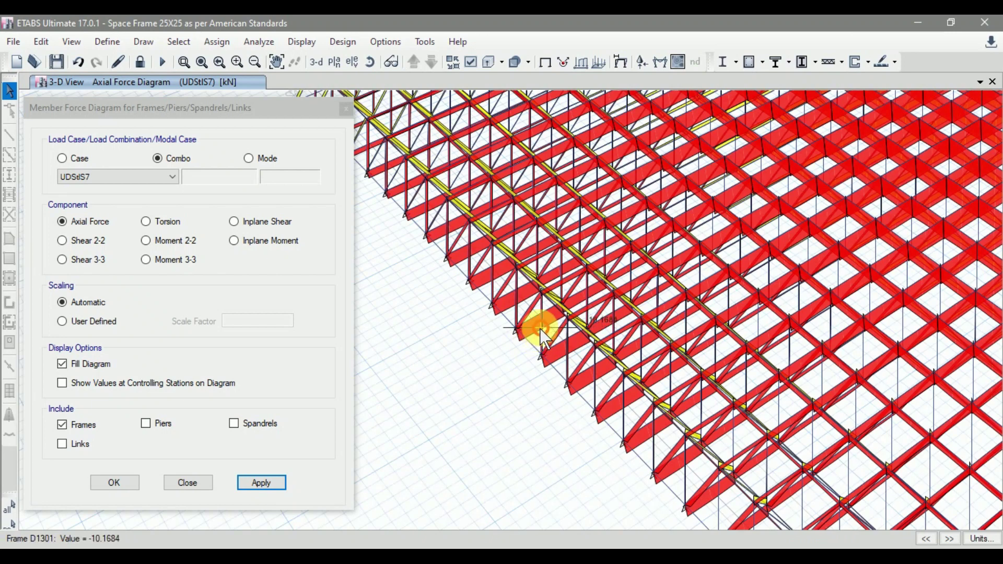
scroll(540, 328, "down", 5)
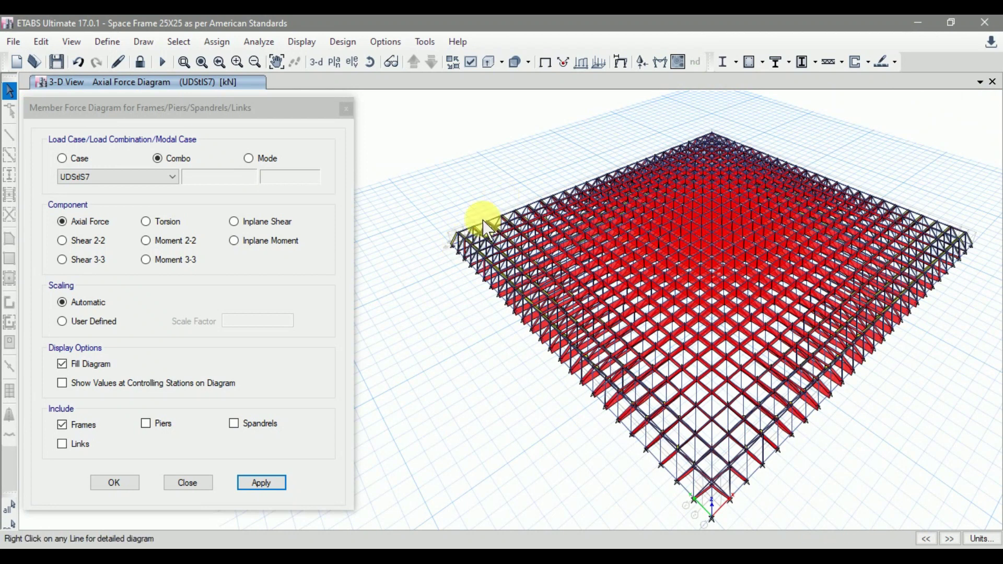
mouse_move(557, 360)
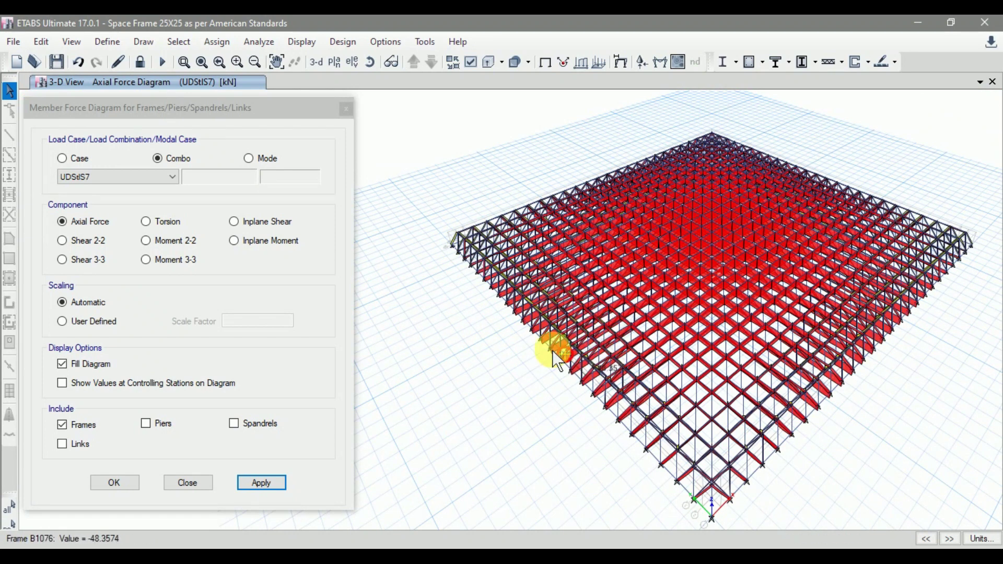
Display the axial force diagram for load combination UDStlS11 and examine the edge and interior members
left_click(135, 178)
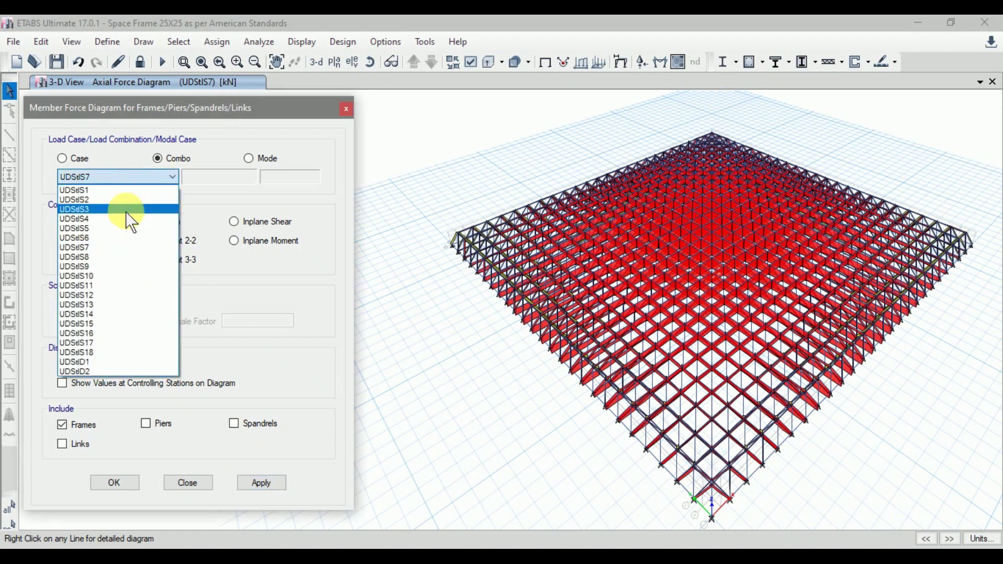
left_click(143, 286)
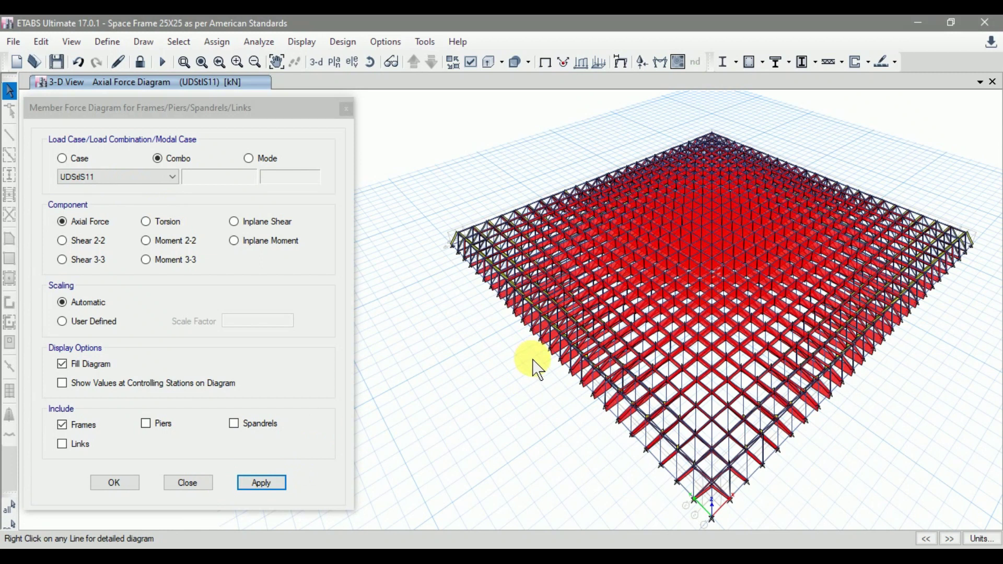
scroll(537, 349, "up", 3)
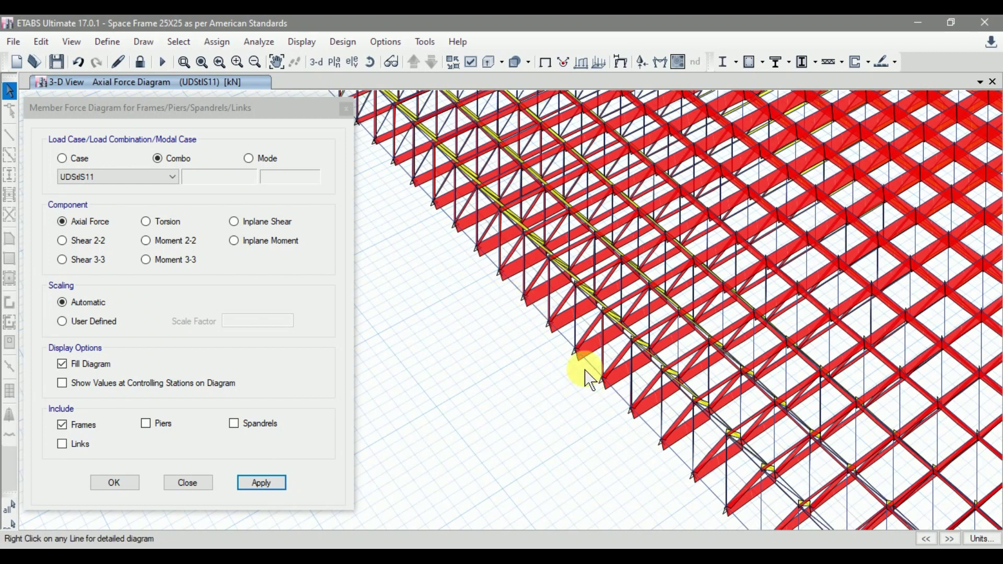
scroll(588, 373, "down", 4)
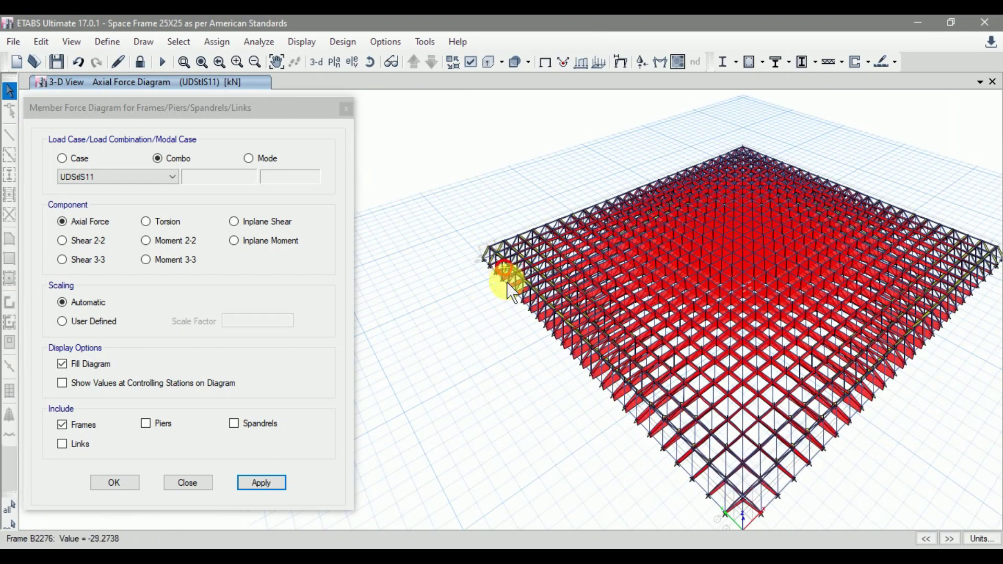
mouse_move(747, 260)
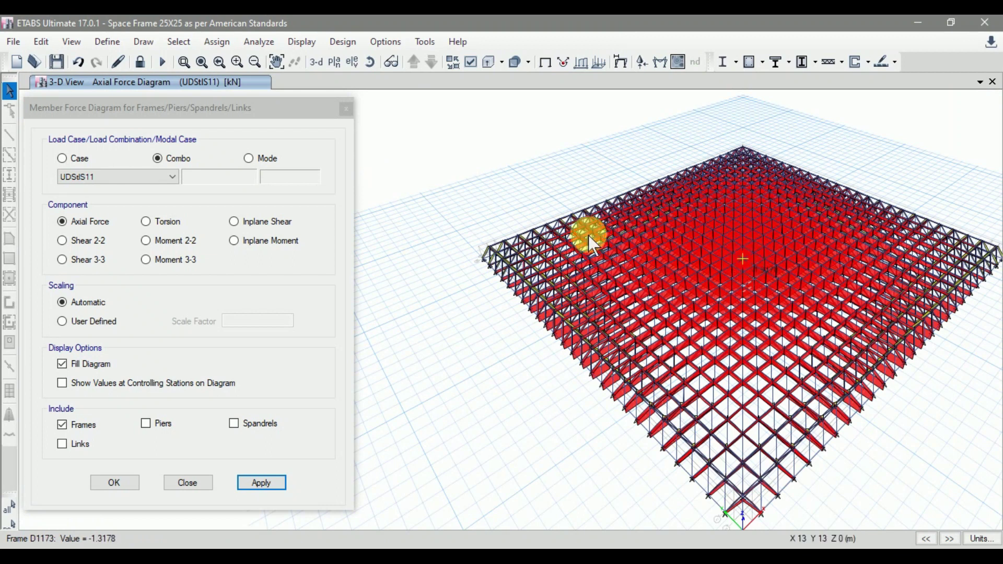
Display the space frame's axial force diagram for load combination UDStlD1
left_click(157, 178)
left_click(158, 178)
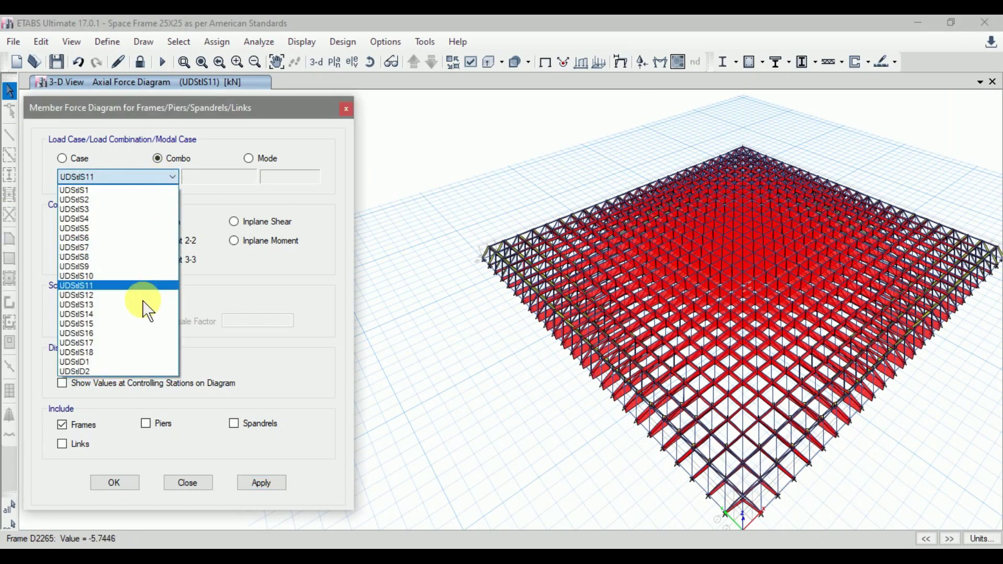
left_click(114, 363)
left_click(250, 479)
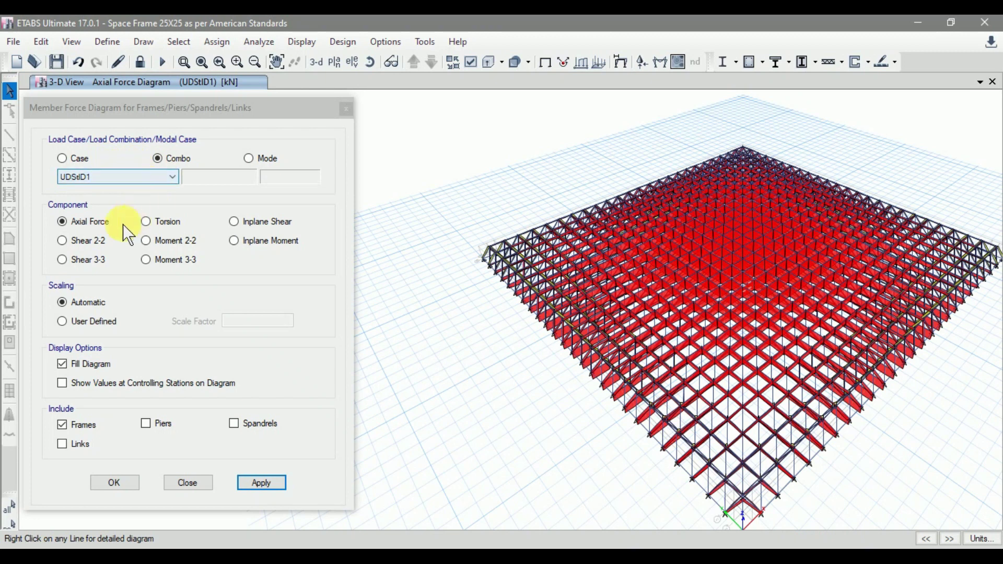
Display the Shear 2-2 diagram for combination UDStlD1 and check the shear values of members along the frame's edge
left_click(93, 242)
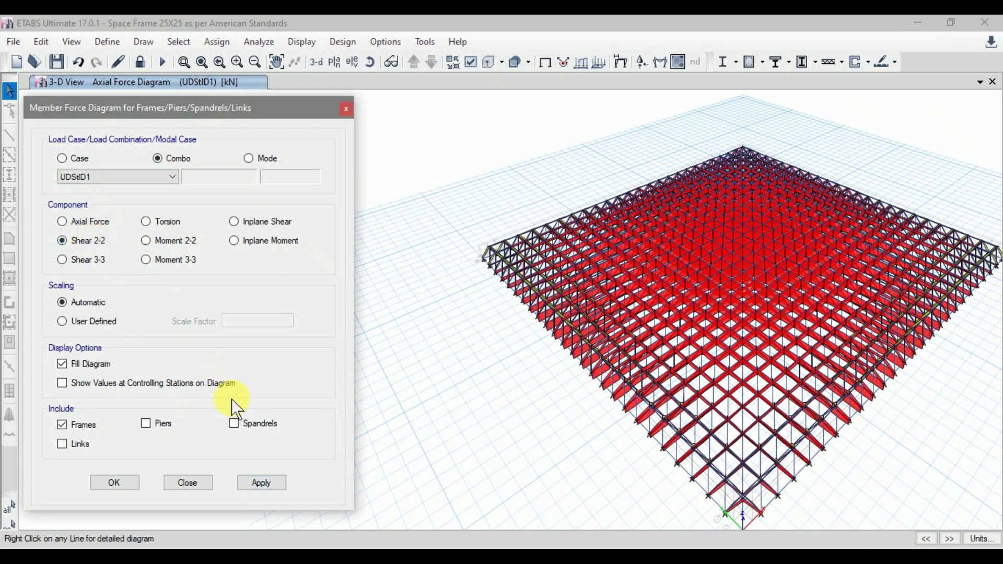
left_click(256, 485)
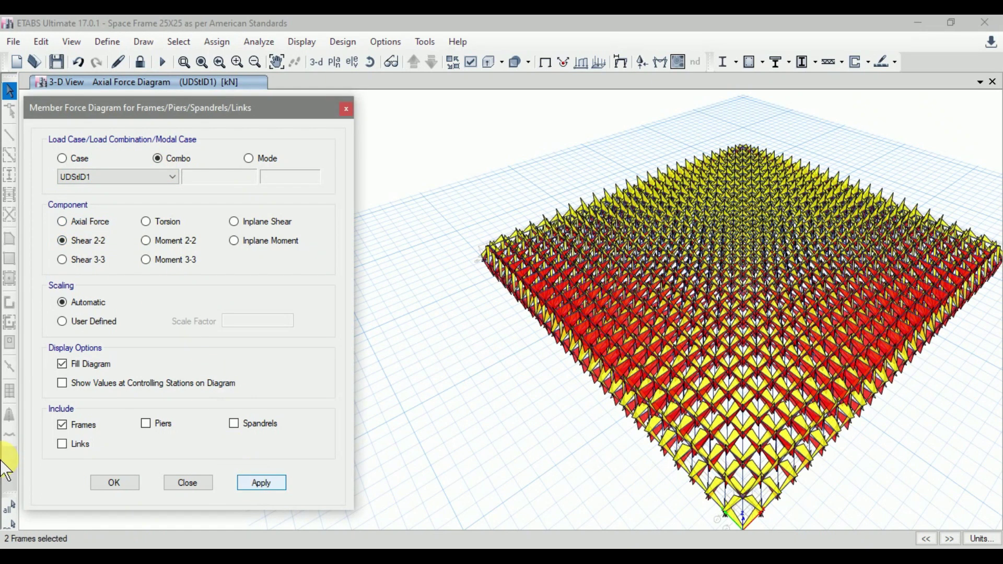
mouse_move(604, 396)
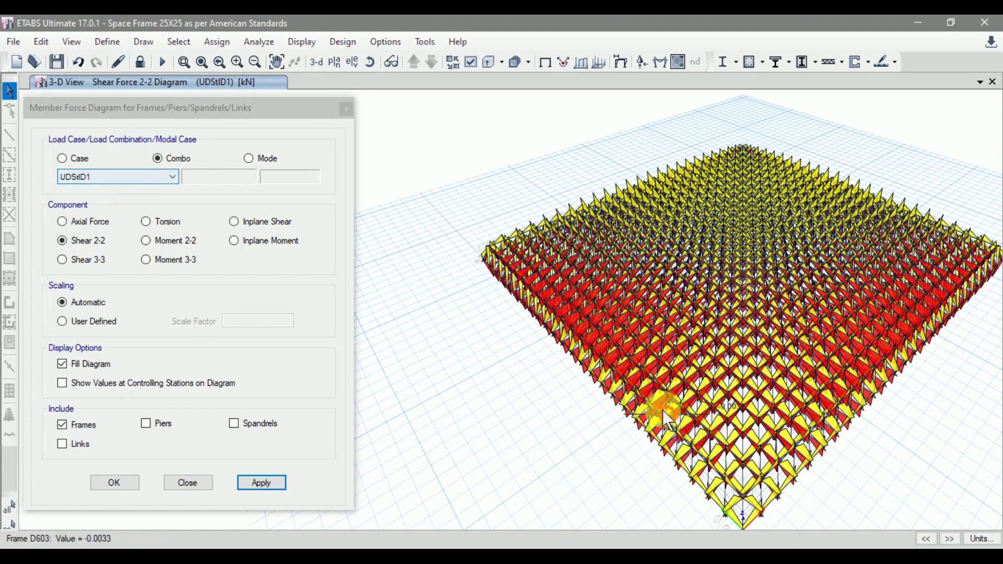
scroll(657, 408, "up", 5)
scroll(605, 362, "down", 2)
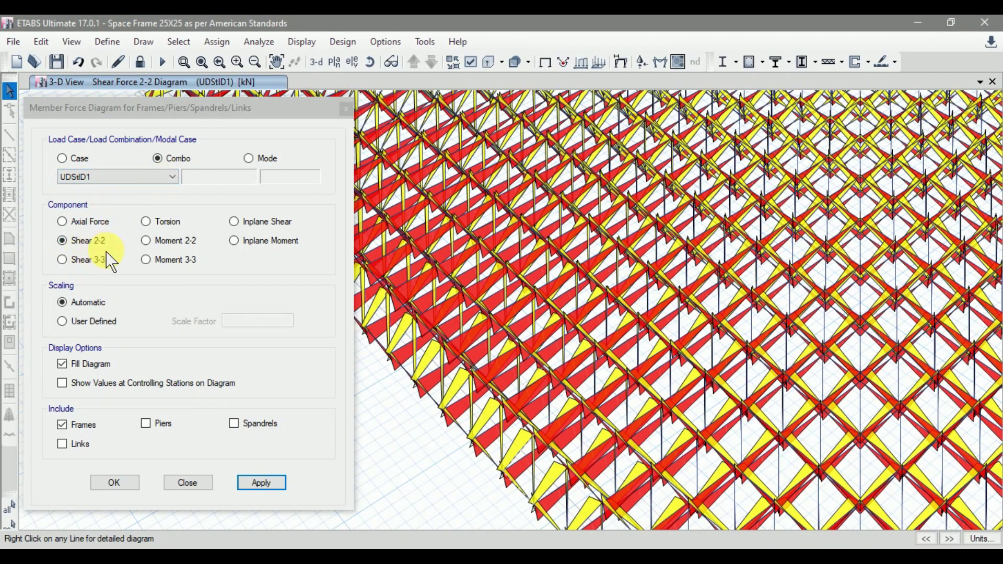
mouse_move(461, 392)
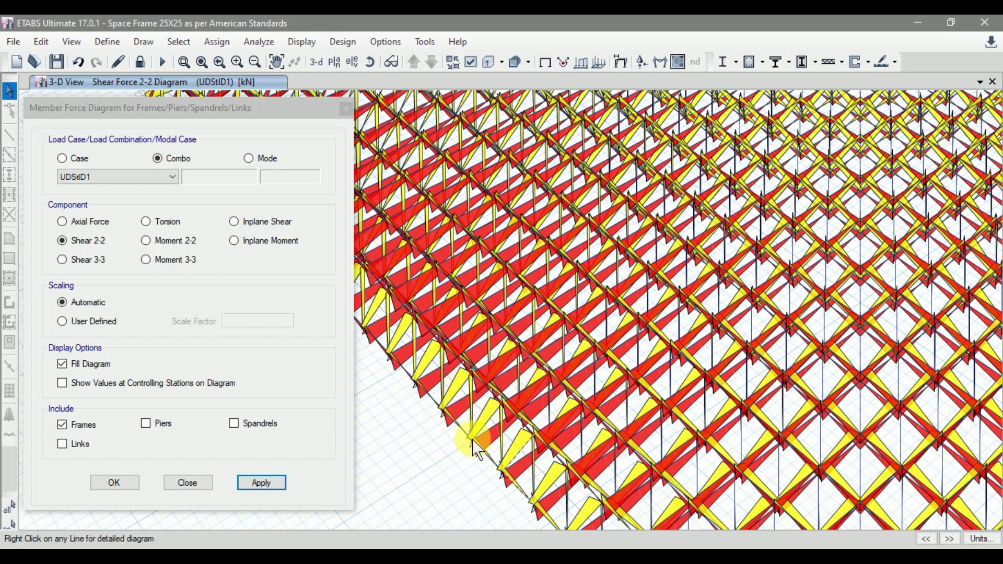
mouse_move(482, 428)
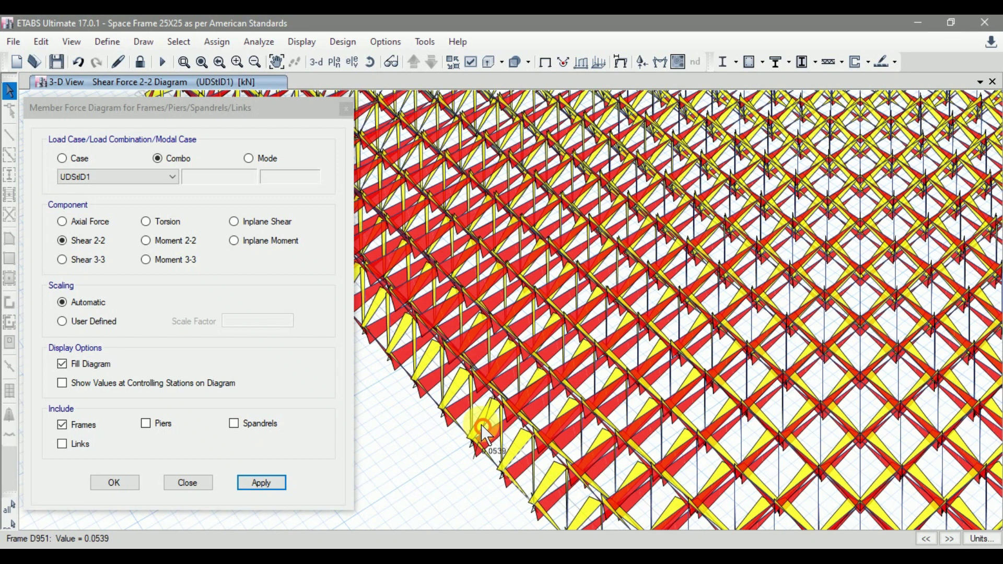
Display the Moment 3-3 diagram for combination UDStlD1 over the whole space frame and close the force diagram settings
left_click(183, 268)
left_click(178, 261)
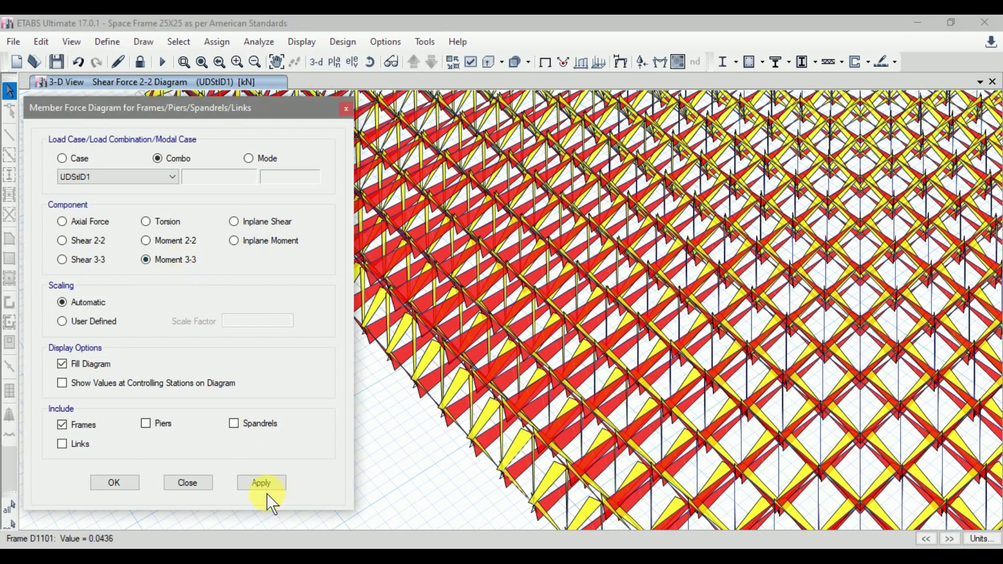
left_click(121, 484)
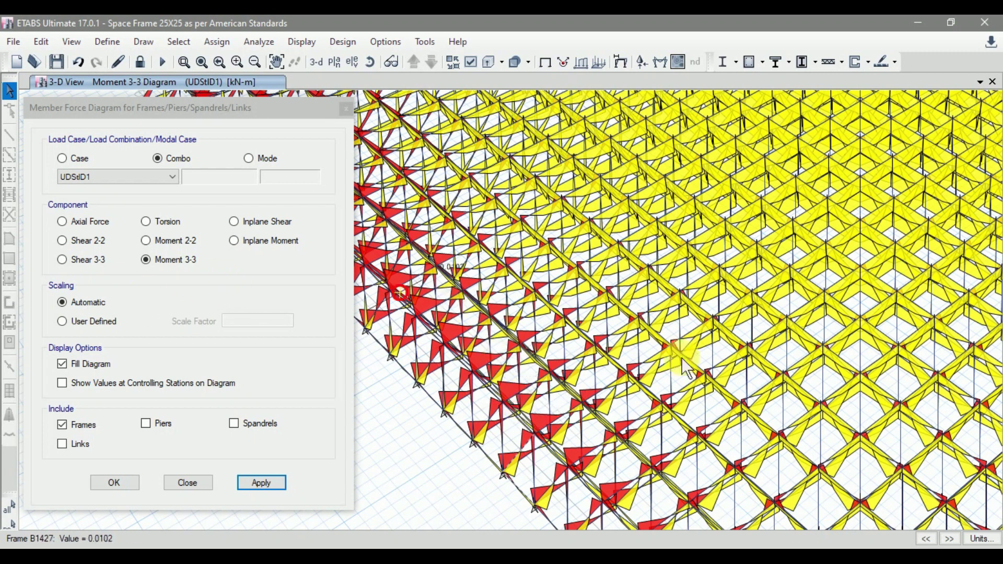
key("F3")
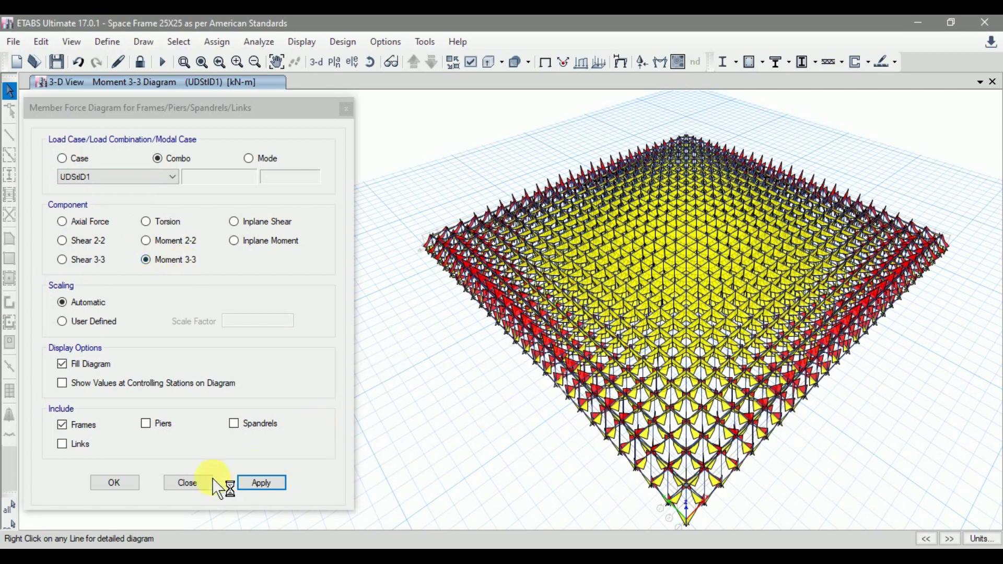
left_click(127, 485)
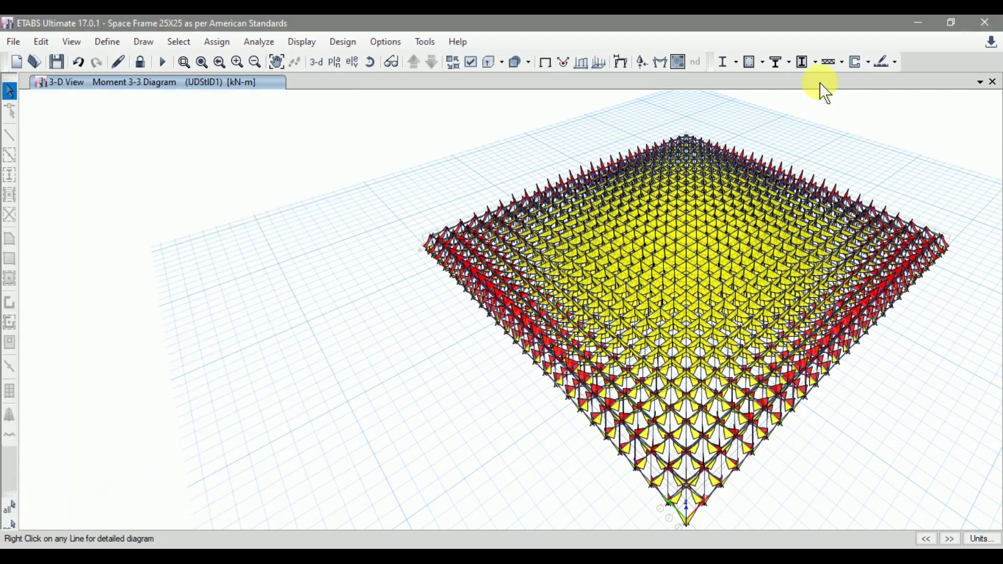
Replace the moment diagram with the undeformed space frame and restore the default 3-D view
left_click(541, 68)
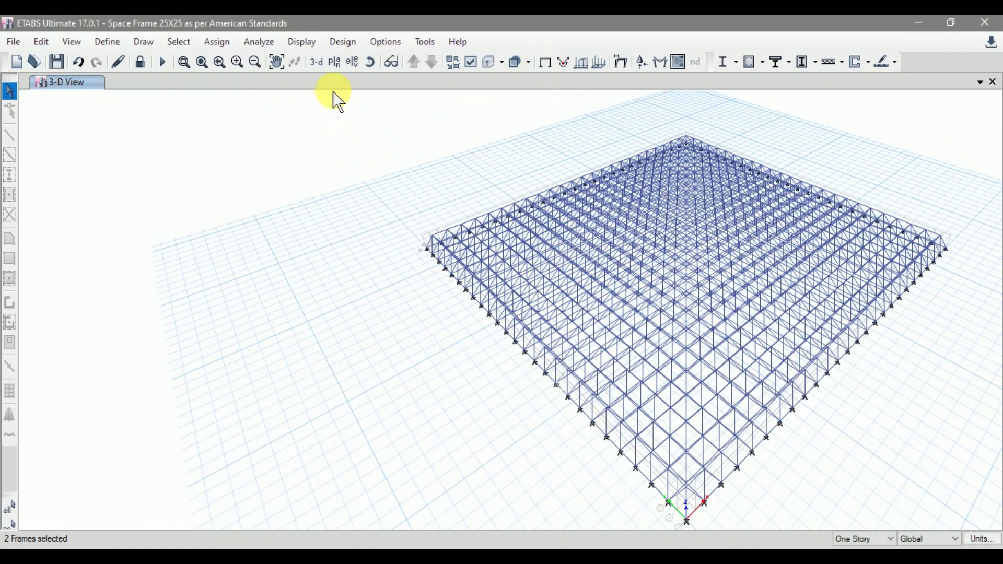
left_click(316, 62)
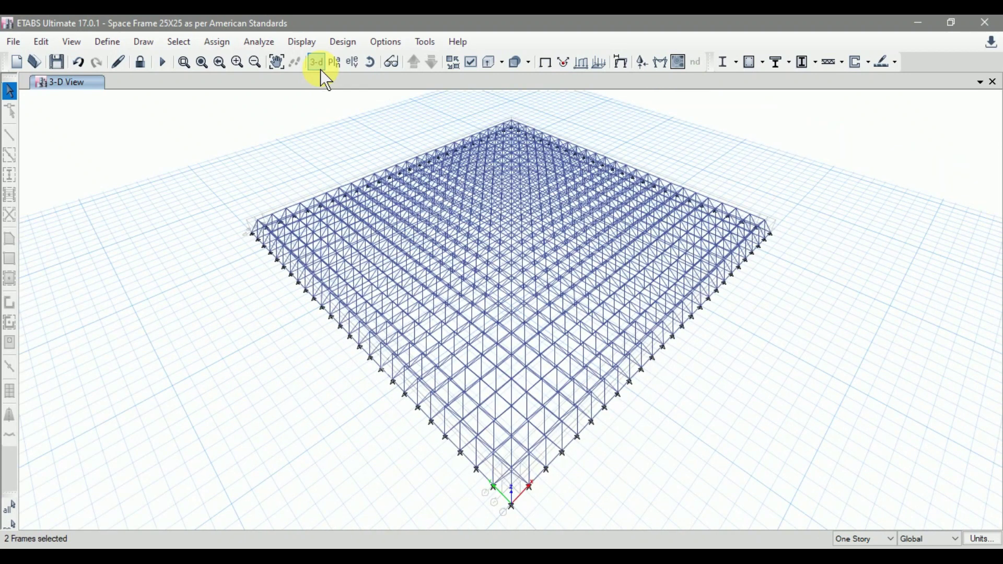
Switch to the space frame checklist in Excel and review the Step 11 items on running the analysis and checking the run log
left_click(577, 546)
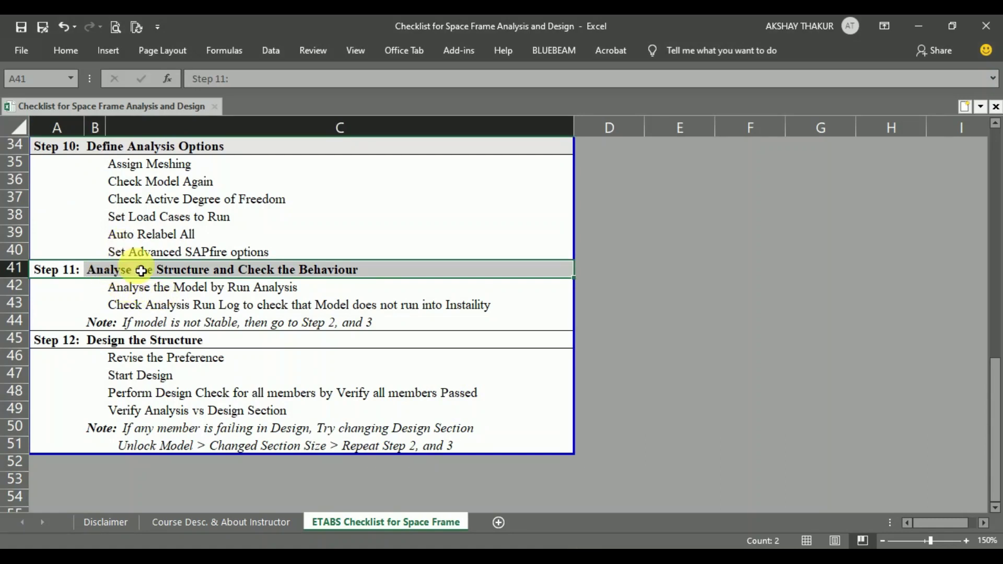
left_click(134, 294)
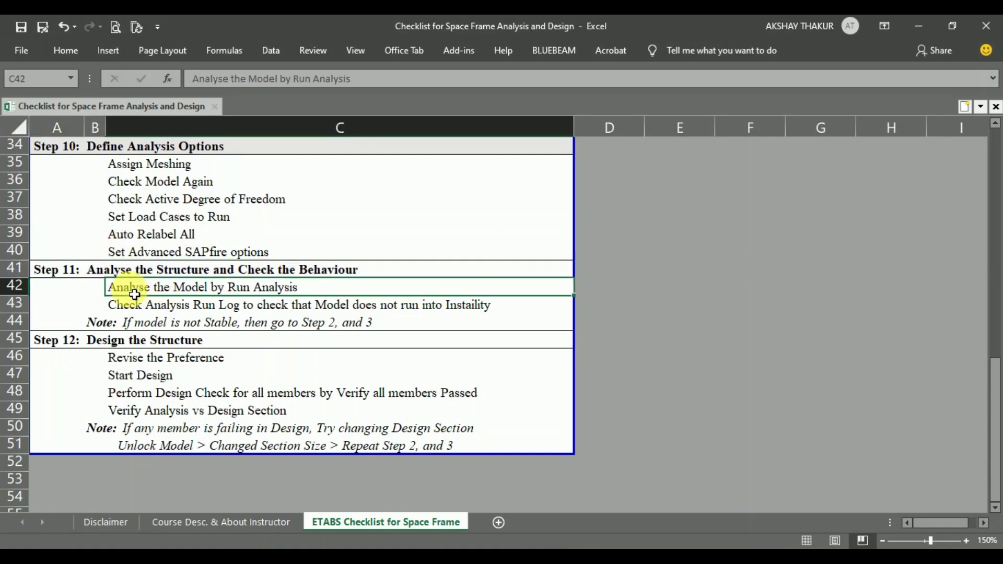
left_click(139, 309)
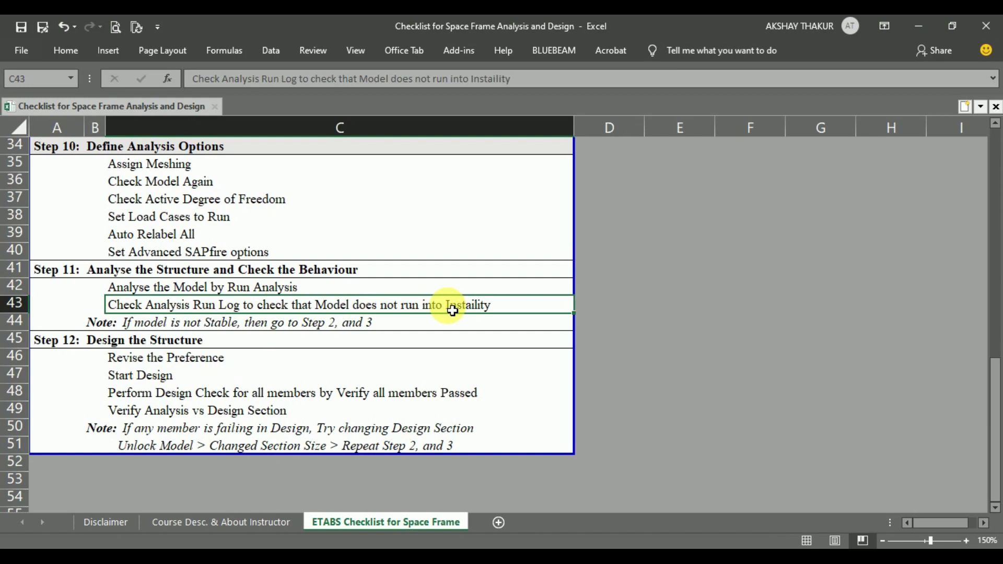
left_click(277, 269)
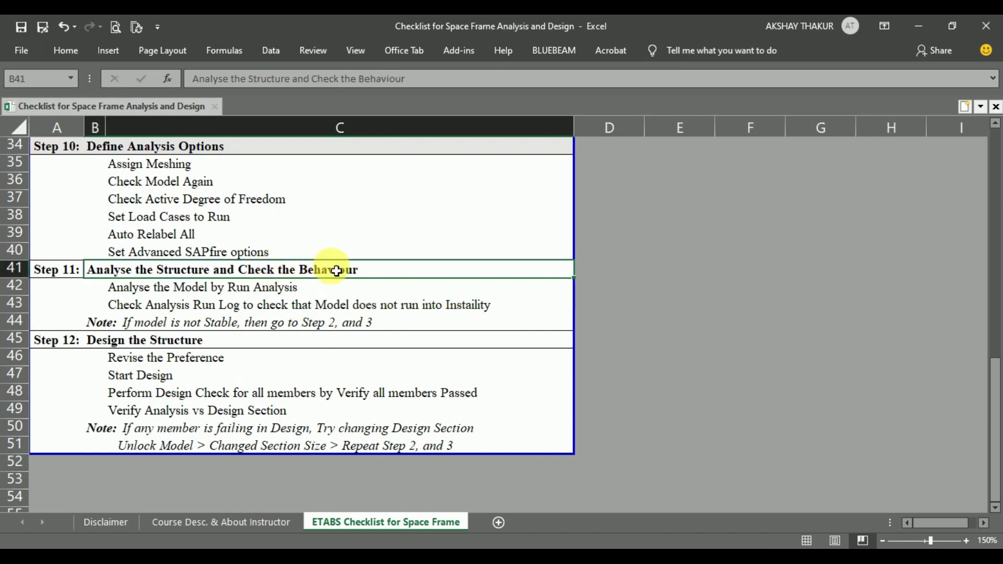
Shade the Step 11 heading row, Analyse the Structure and Check the Behaviour, light grey like the Step 10 heading
left_click(62, 272)
left_click_drag(62, 271, 157, 270)
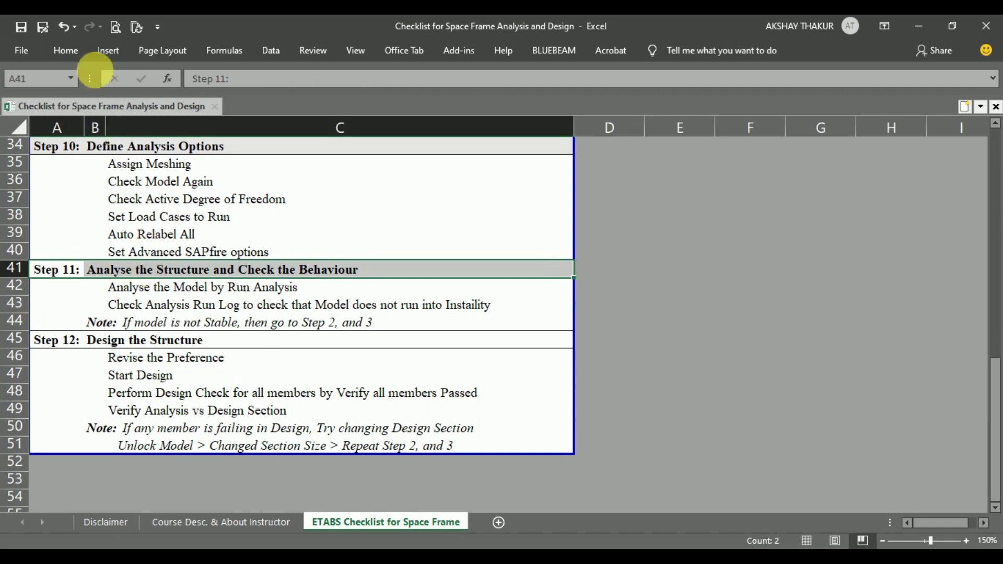
left_click(66, 52)
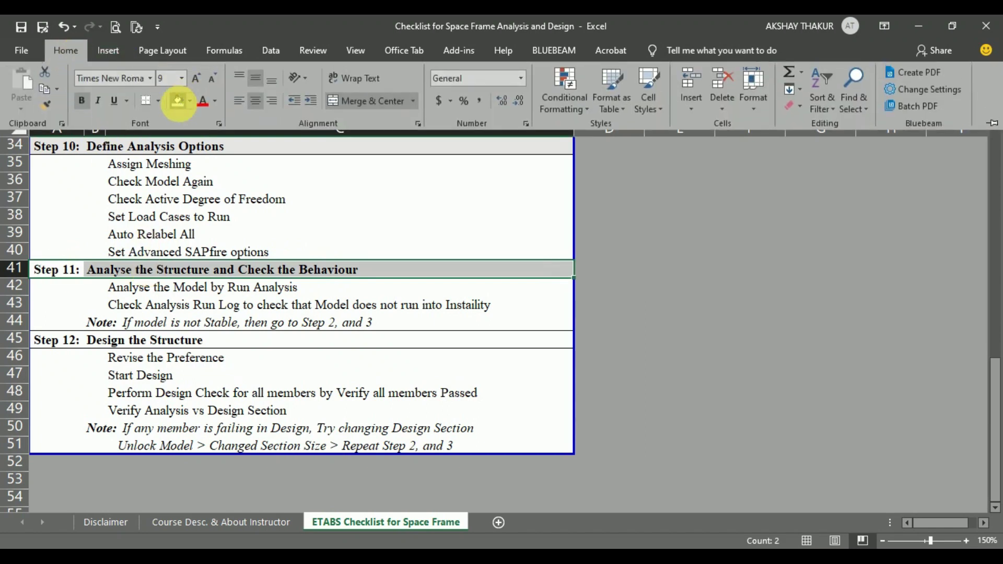
left_click(178, 102)
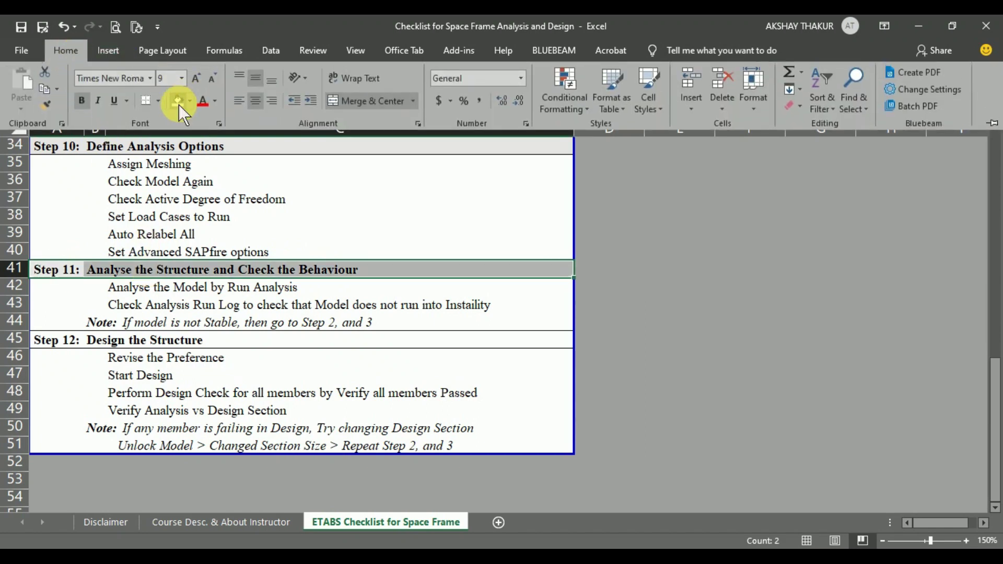
Select the Step 12 heading row, Design the Structure, in the checklist
left_click(61, 347)
left_click_drag(61, 342, 116, 352)
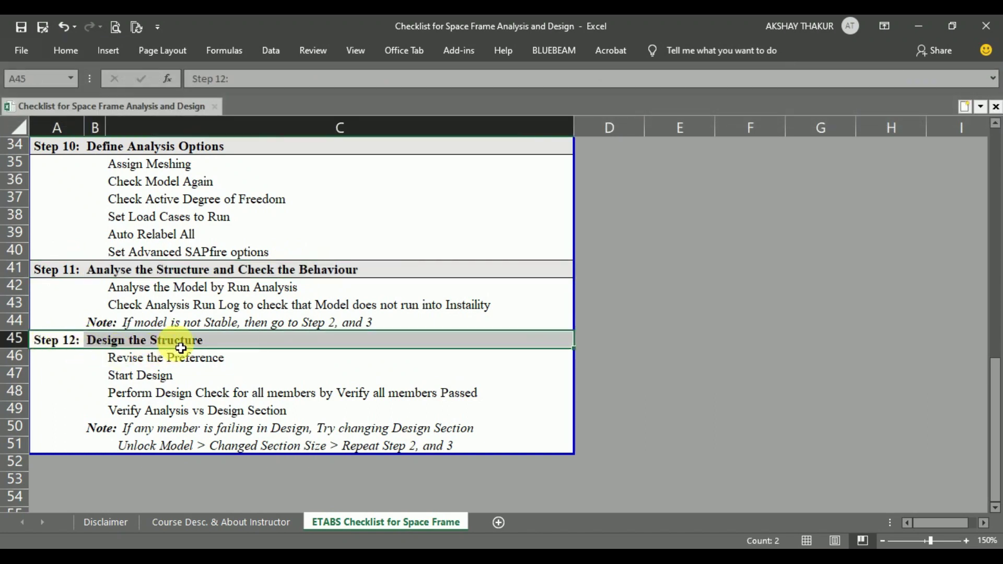